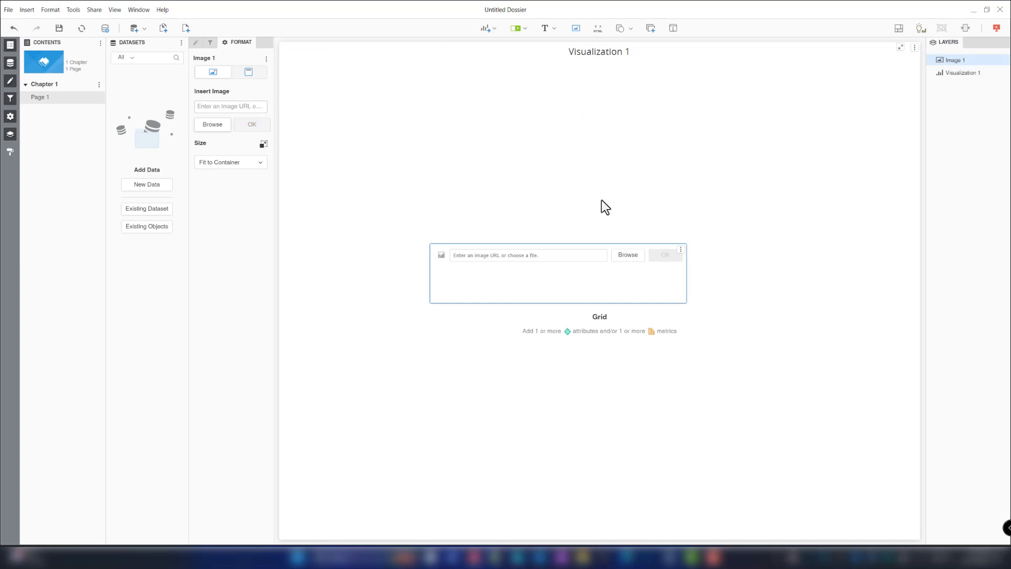
- Insert the Halloween background image into the image container from its web URL ending in halloween2.gif
{"action": "left_click", "coordinate": [515, 255]}
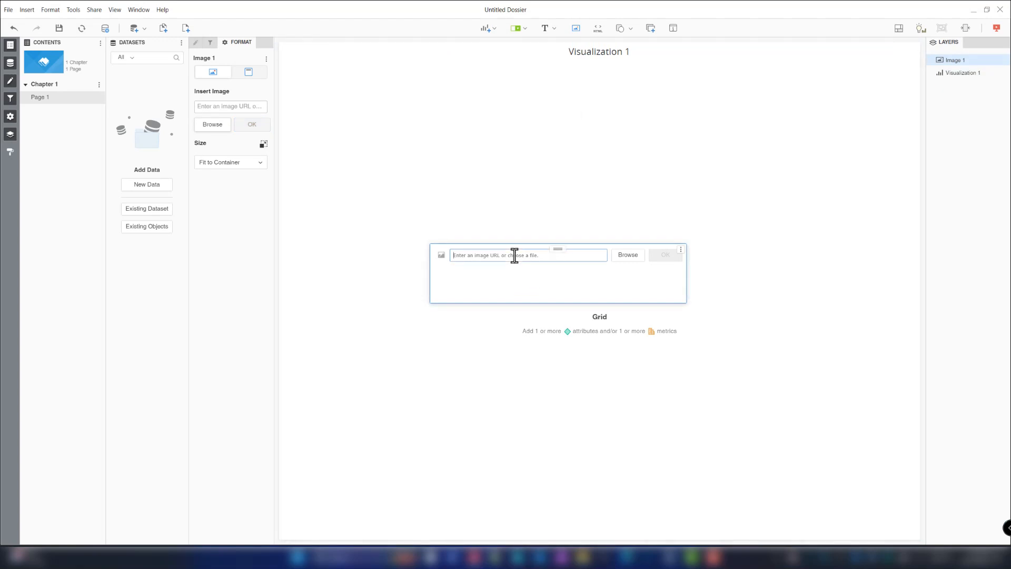
{"action": "key", "text": "super+v"}
{"action": "left_click", "coordinate": [498, 343]}
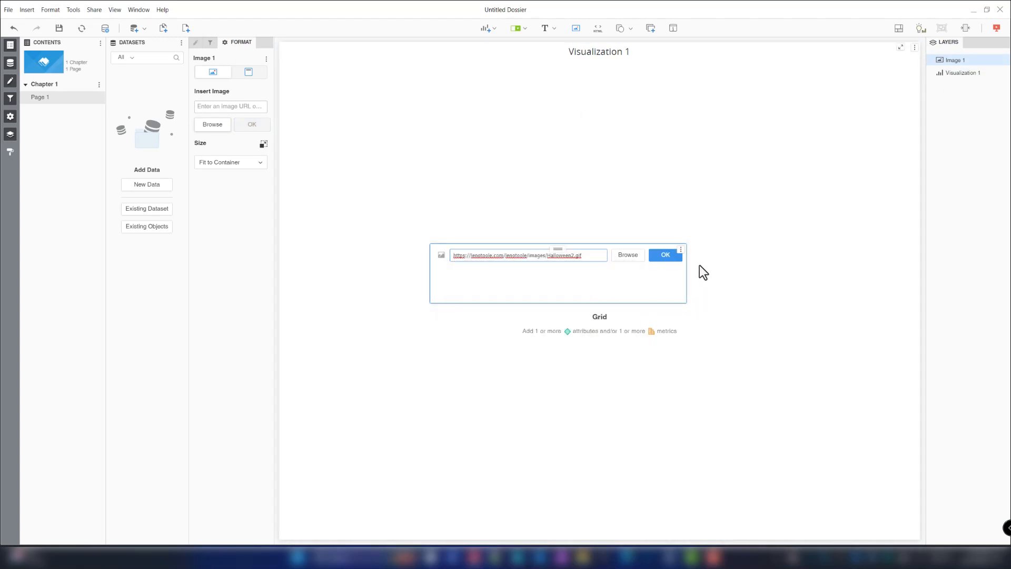
{"action": "left_click", "coordinate": [667, 258]}
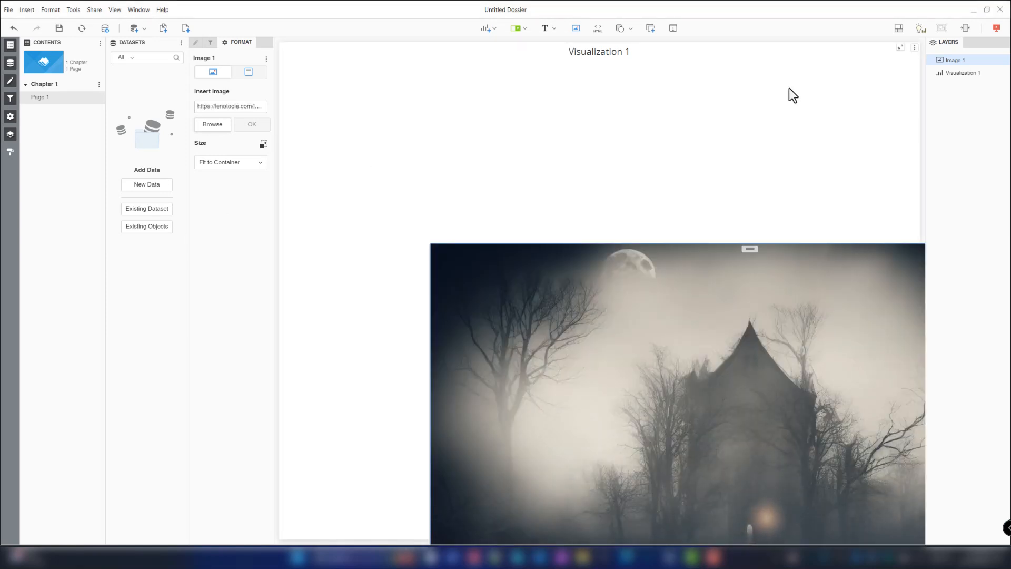
- Delete the empty Visualization 1 grid from the page and reselect the background image
{"action": "left_click", "coordinate": [907, 49]}
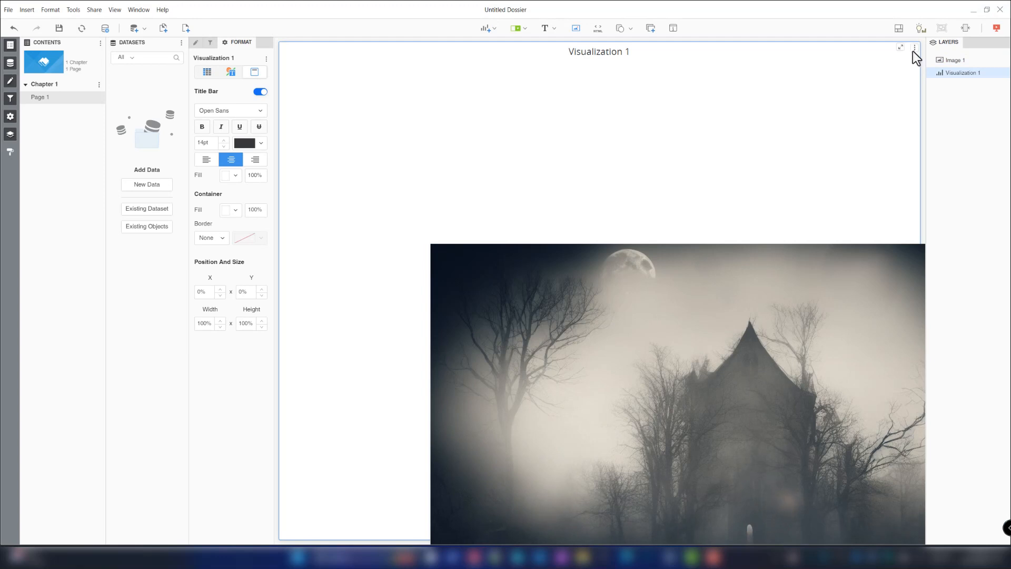
{"action": "left_click", "coordinate": [914, 49]}
{"action": "left_click", "coordinate": [841, 322]}
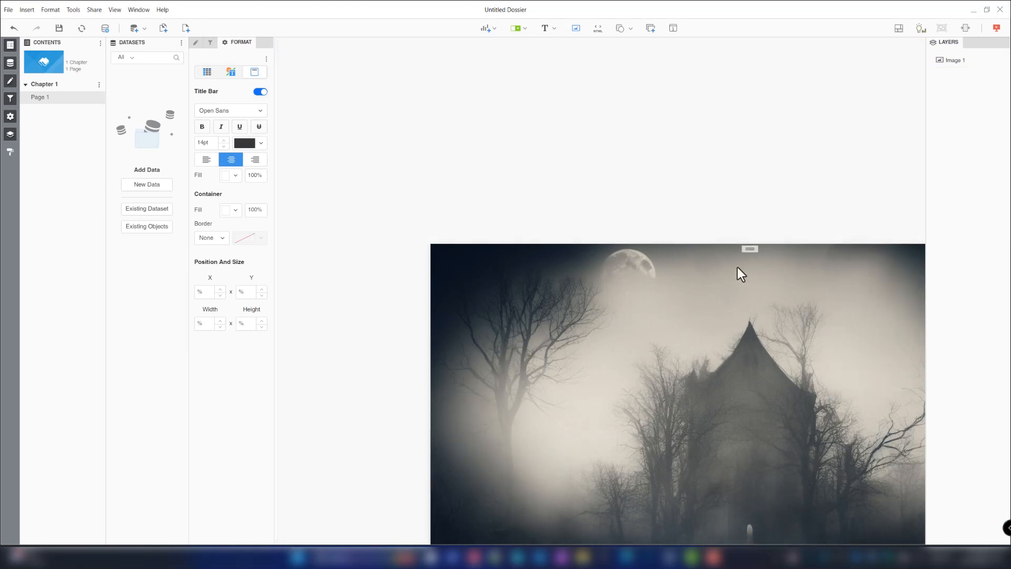
{"action": "left_click", "coordinate": [630, 97]}
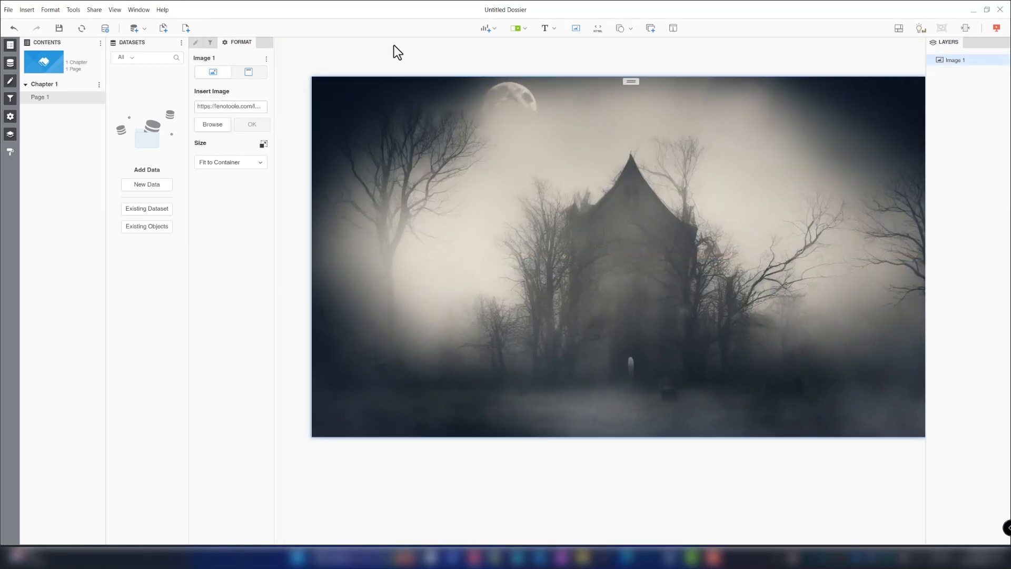
- Set the background image's size mode to Fill Container
{"action": "left_click", "coordinate": [223, 163]}
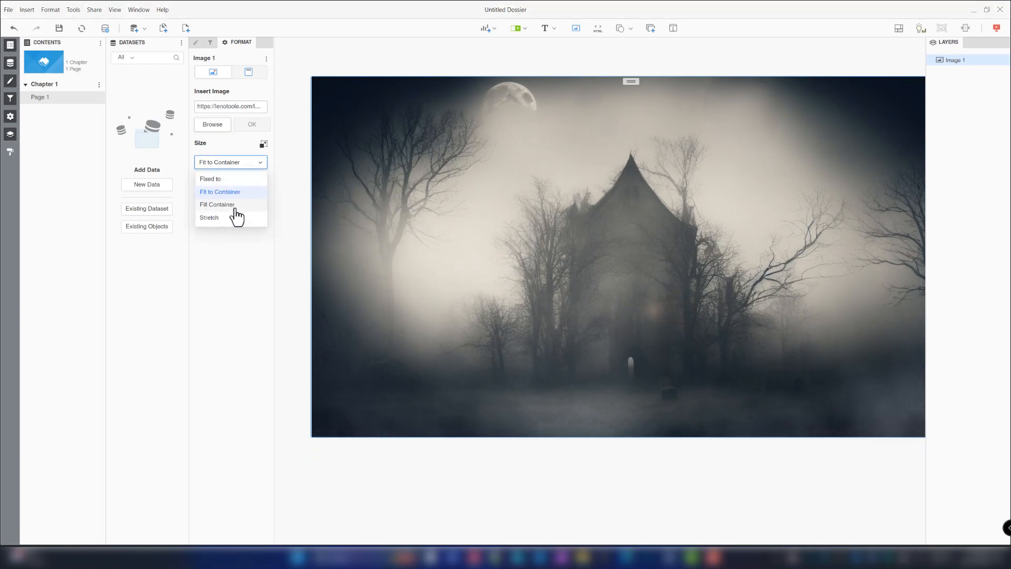
{"action": "left_click", "coordinate": [236, 208]}
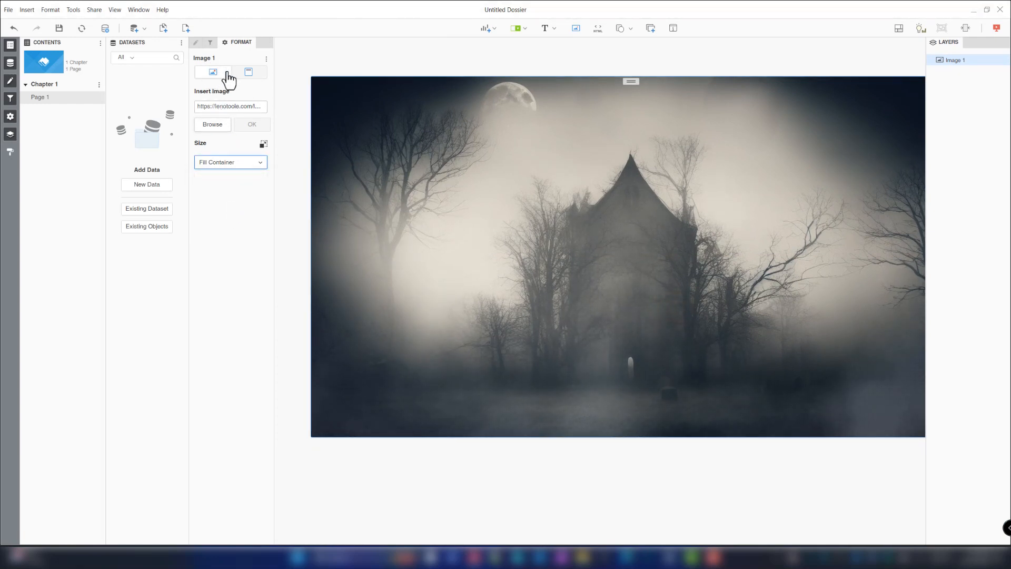
- Position the background image at 0% X and 0% Y with 100% width and 100% height
{"action": "left_click", "coordinate": [248, 73]}
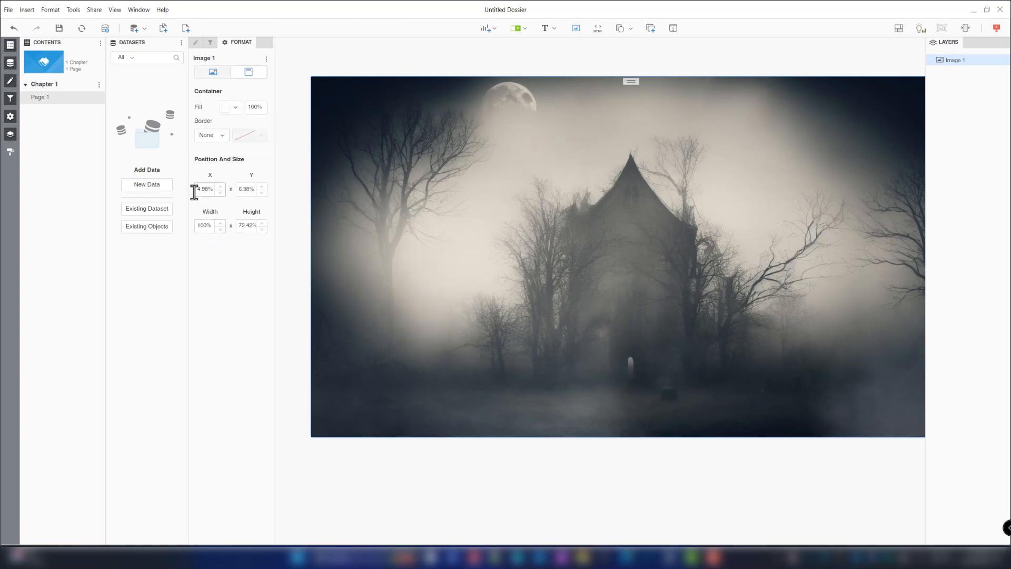
{"action": "left_click", "coordinate": [201, 191]}
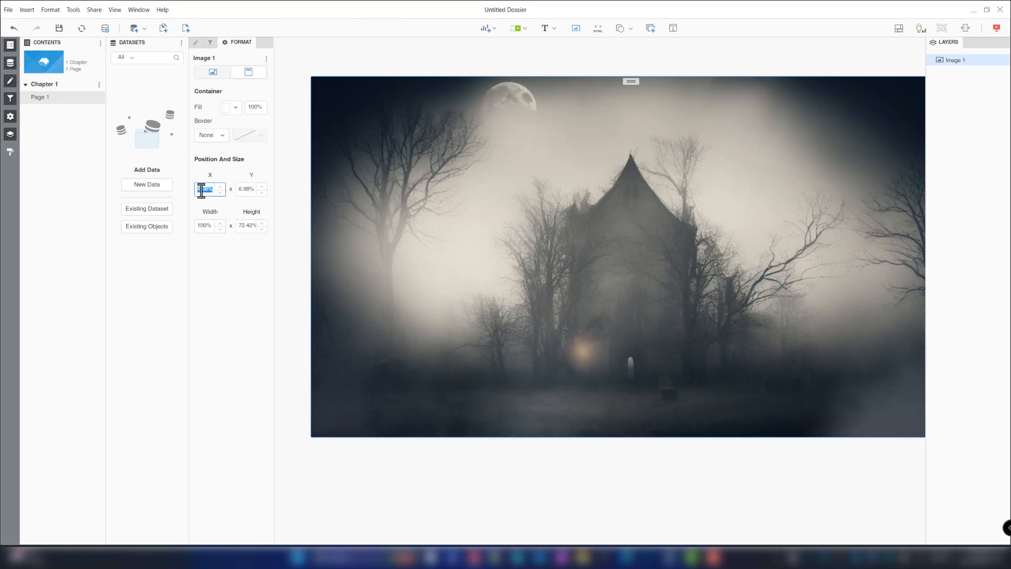
{"action": "key", "text": "Tab"}
{"action": "type", "text": "0"}
{"action": "key", "text": "Tab"}
{"action": "key", "text": "Tab"}
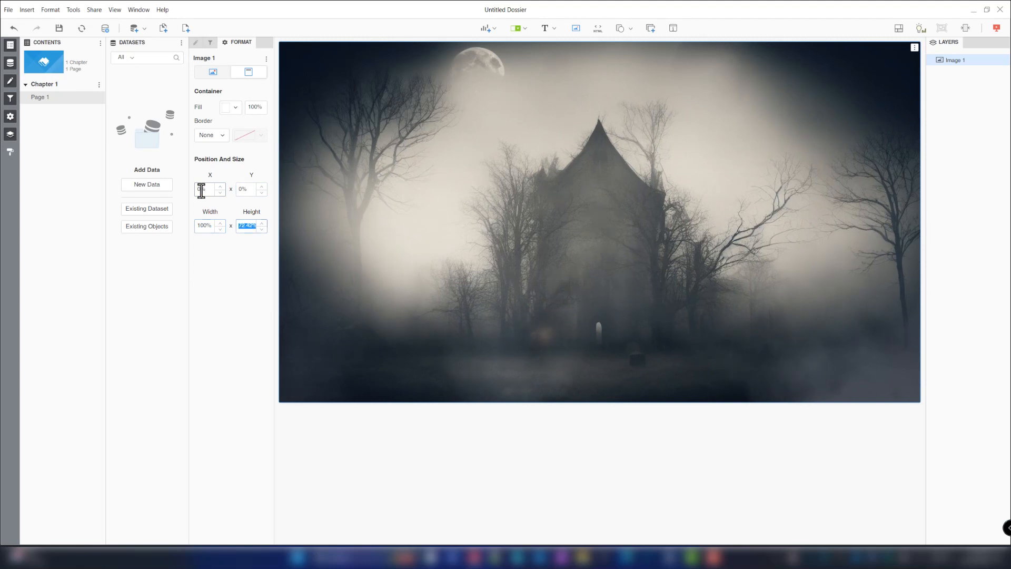
{"action": "type", "text": "100"}
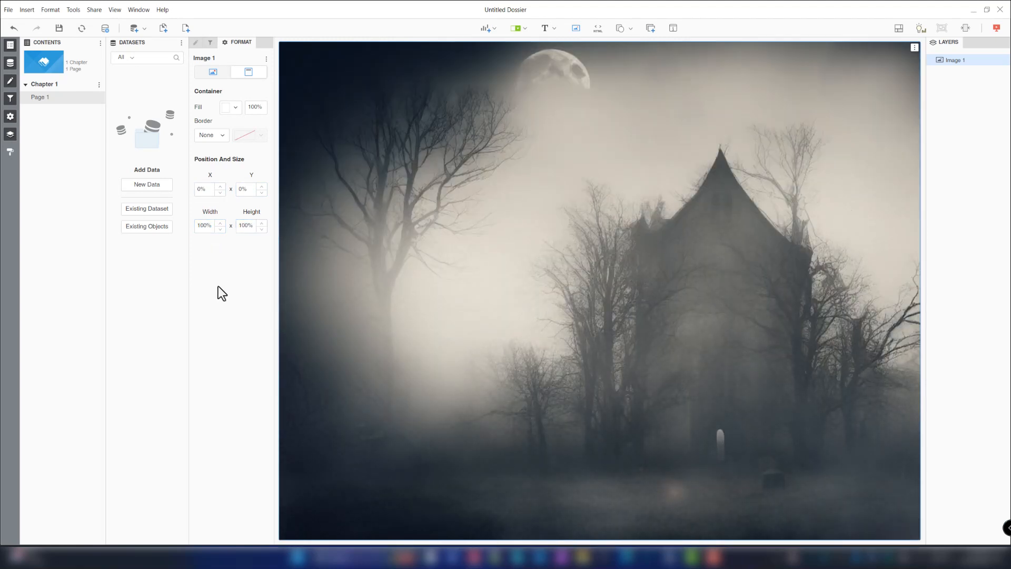
- Insert a second image container and load bat 1 a.png from the Halloween images folder
{"action": "left_click", "coordinate": [575, 28]}
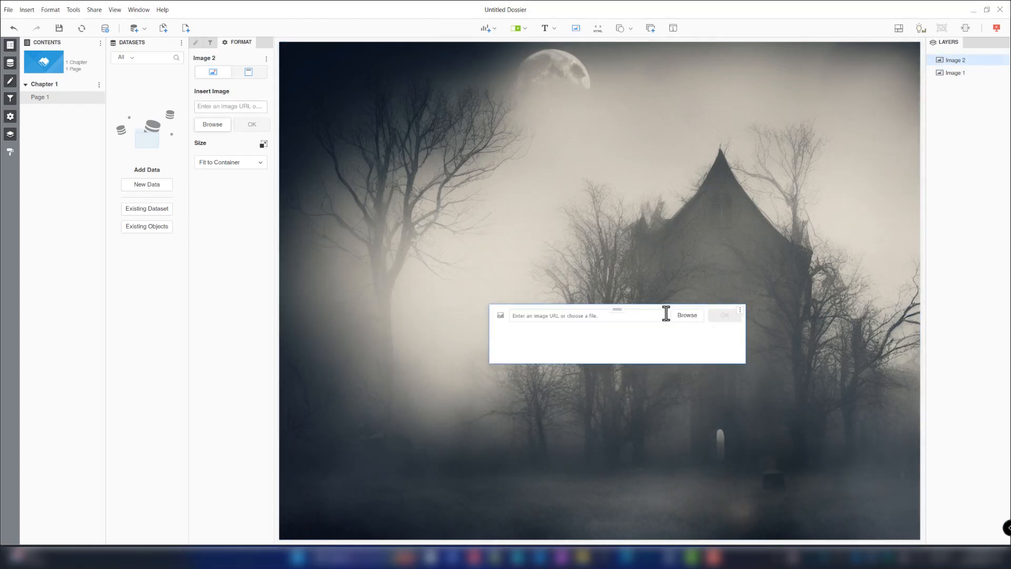
{"action": "left_click", "coordinate": [686, 315]}
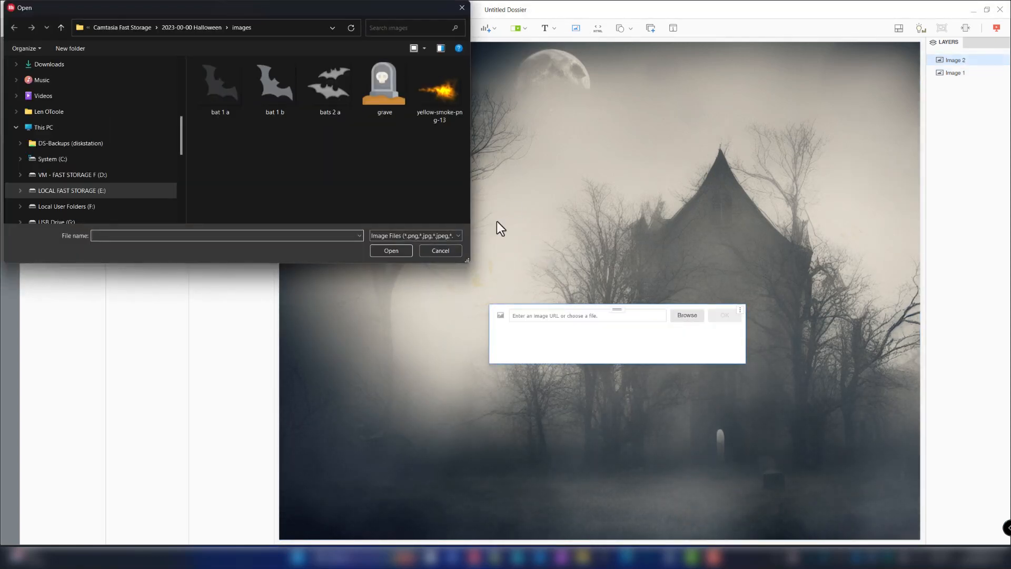
{"action": "double_click", "coordinate": [230, 120]}
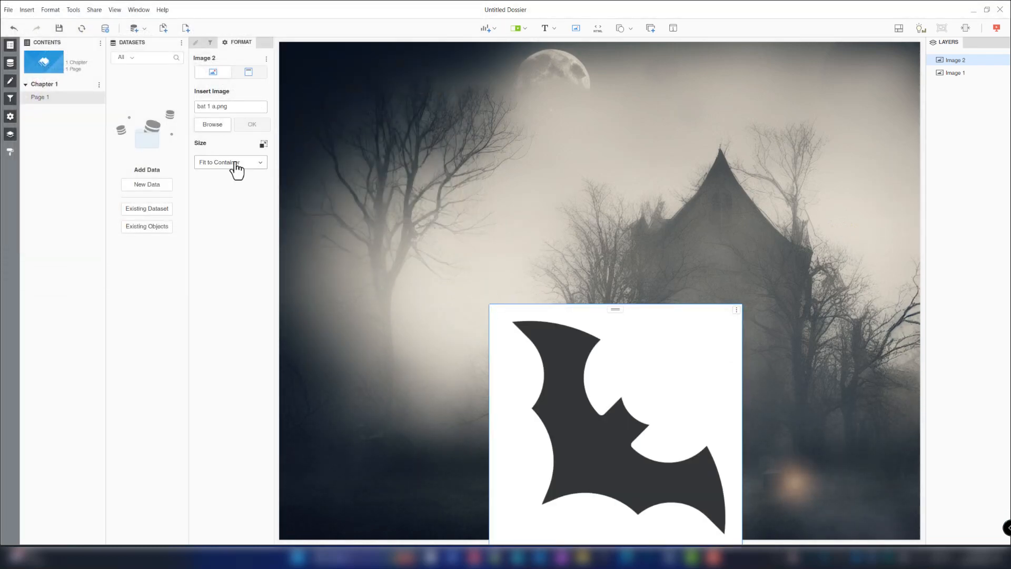
- Move the bat container up toward the page centre and set its container fill to No Fill
{"action": "left_click", "coordinate": [245, 74]}
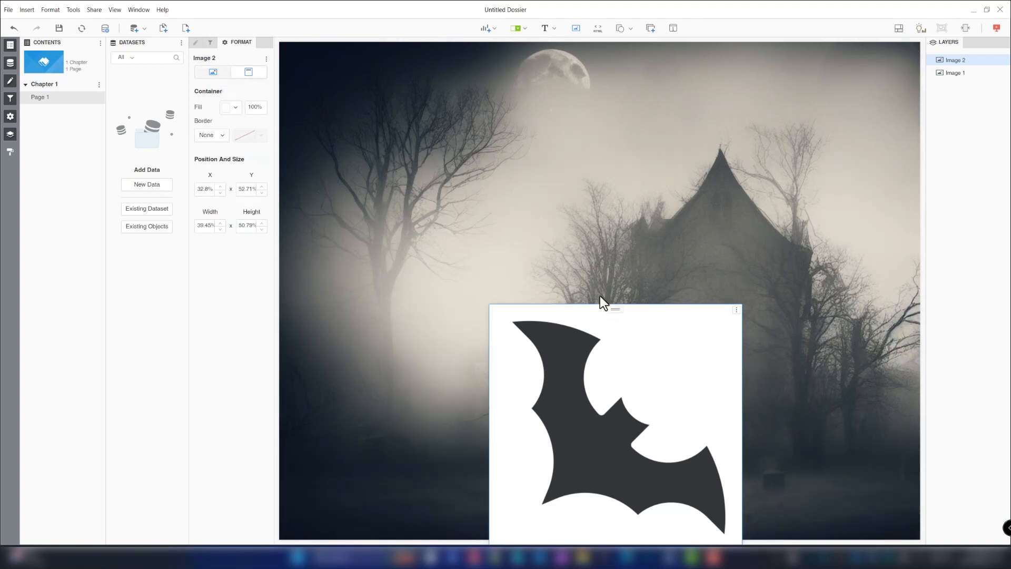
{"action": "left_click_drag", "start_coordinate": [600, 296], "coordinate": [561, 139]}
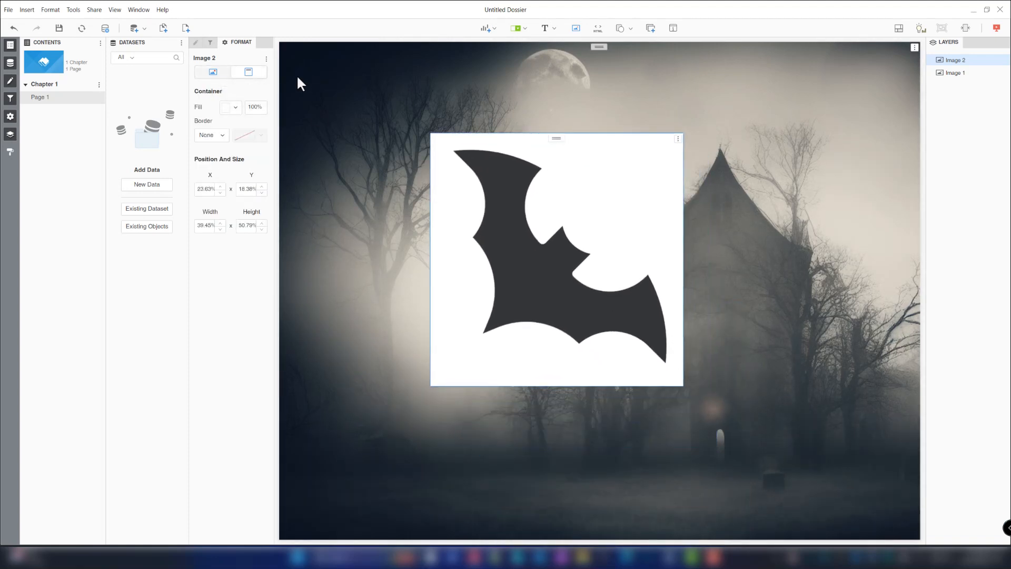
{"action": "left_click", "coordinate": [232, 107]}
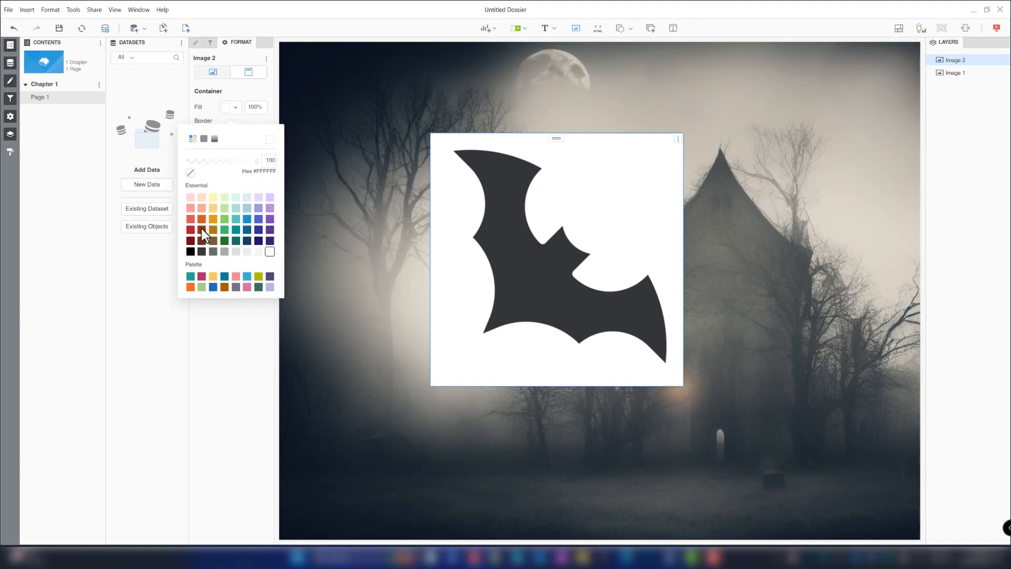
{"action": "left_click", "coordinate": [190, 174]}
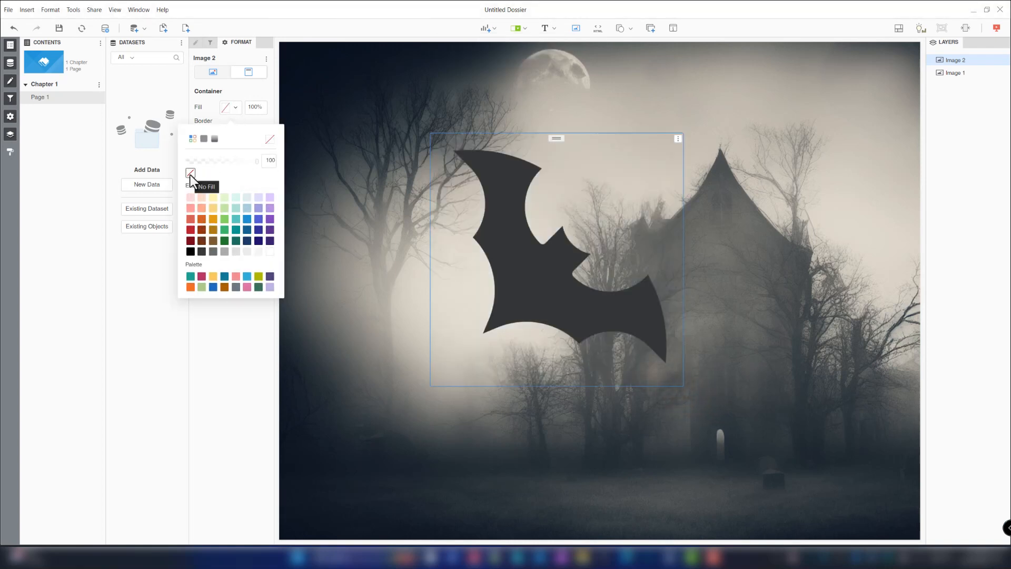
- Set the bat's position to 45% X and 45% Y and its size to 8% by 8%
{"action": "left_click", "coordinate": [221, 300]}
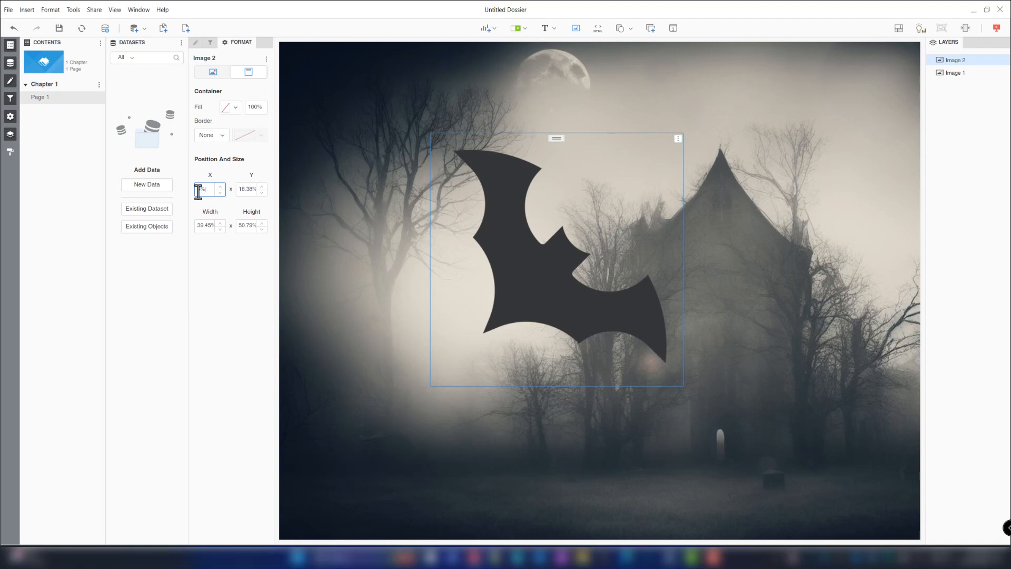
{"action": "key", "text": "Tab"}
{"action": "type", "text": "45%"}
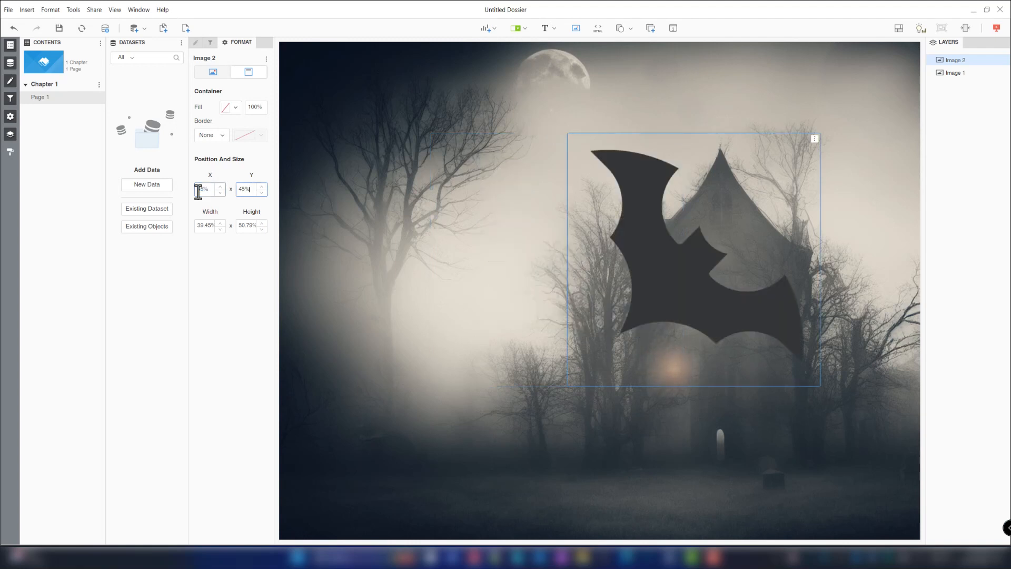
{"action": "key", "text": "Tab"}
{"action": "type", "text": "8%"}
{"action": "key", "text": "Tab"}
{"action": "type", "text": "8%"}
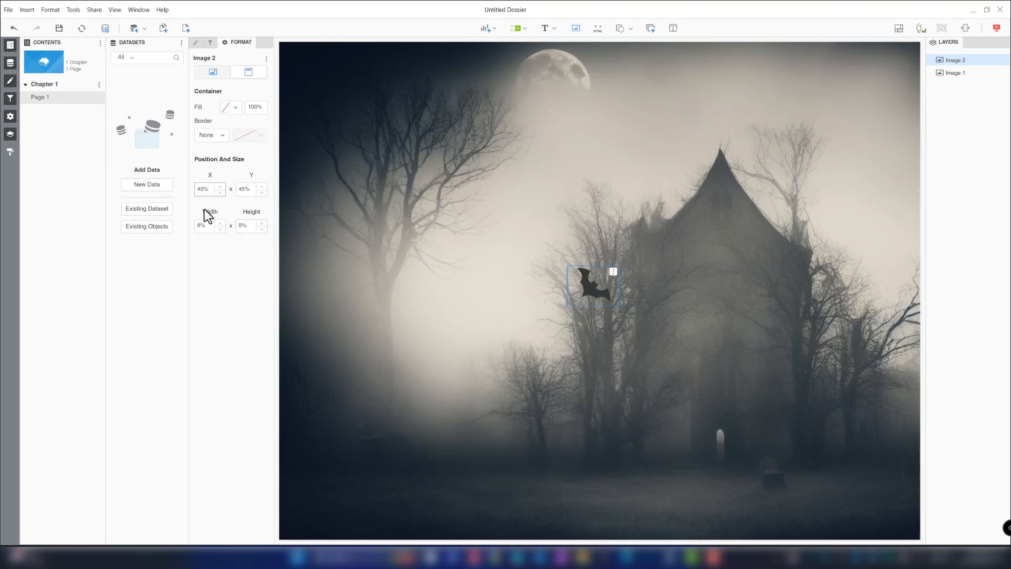
- Duplicate the bat image and replace the copy's picture with bat 1 b.png
{"action": "left_click", "coordinate": [614, 272]}
{"action": "left_click", "coordinate": [580, 285]}
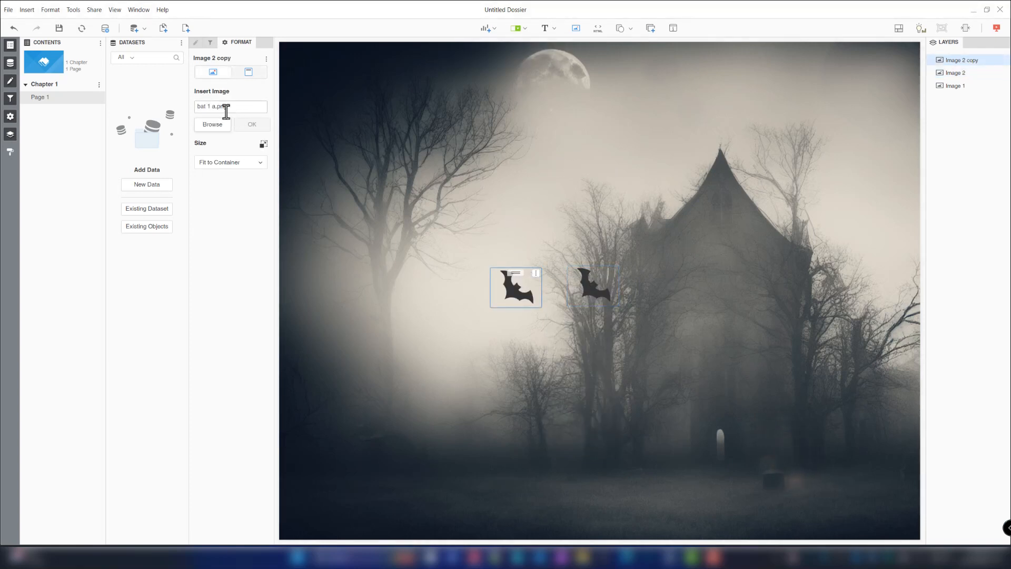
{"action": "left_click", "coordinate": [213, 127]}
{"action": "left_click", "coordinate": [264, 120]}
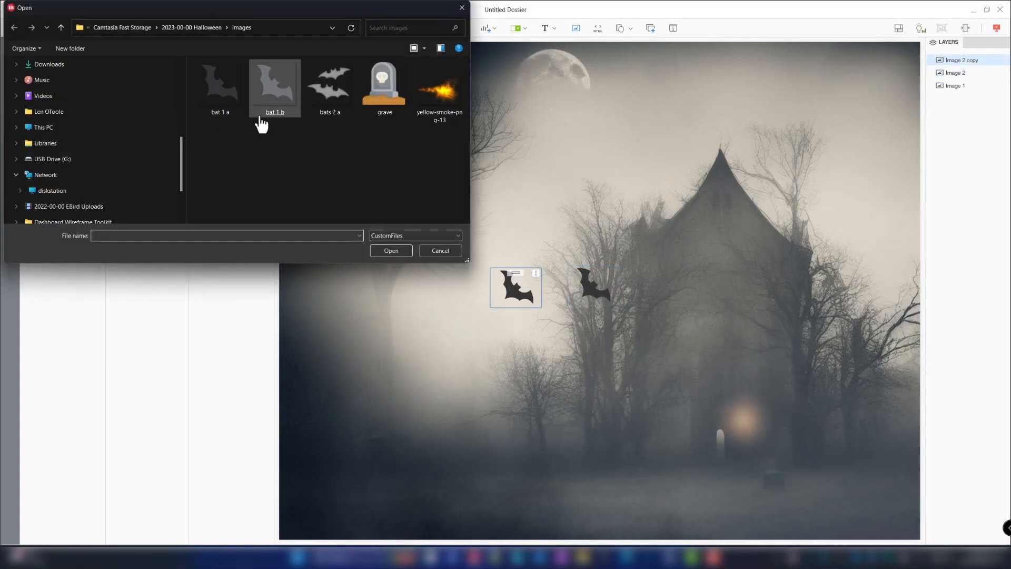
{"action": "double_click", "coordinate": [269, 116]}
- Place the bat 1 b copy at 35% X and 8% Y with a width of 5%
{"action": "left_click", "coordinate": [248, 72]}
{"action": "left_click", "coordinate": [204, 189]}
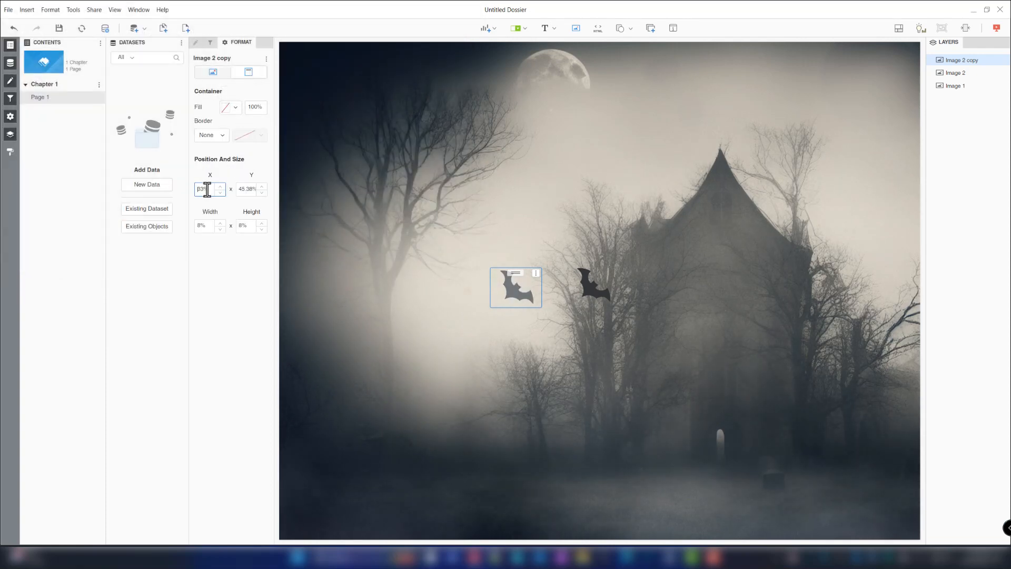
{"action": "type", "text": "35"}
{"action": "key", "text": "Tab"}
{"action": "type", "text": "8"}
{"action": "key", "text": "Tab"}
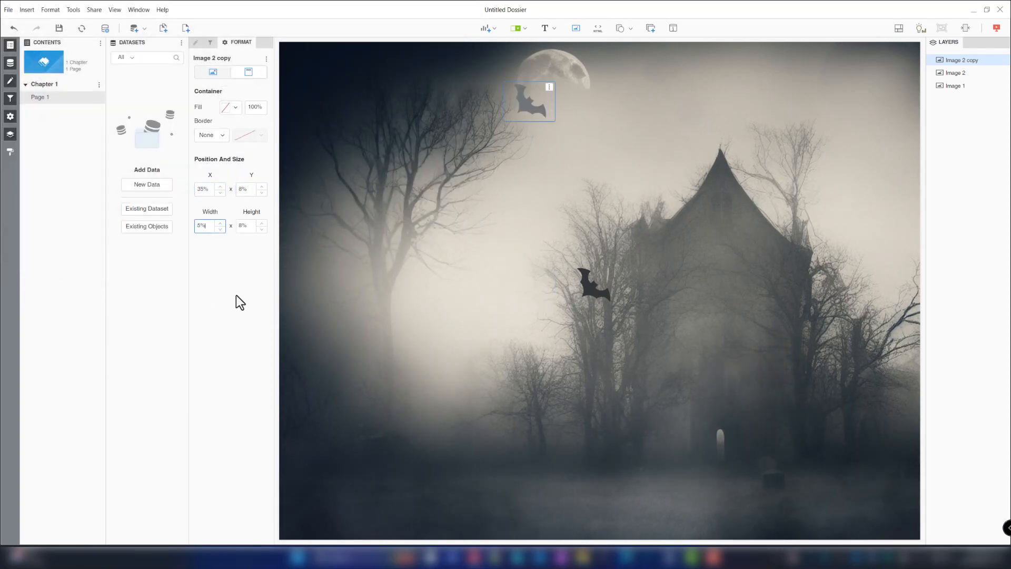
{"action": "type", "text": "5"}
{"action": "key", "text": "Tab"}
{"action": "type", "text": "5"}
- Duplicate the small bat and replace the new copy's picture with bats 2 a.png
{"action": "left_click", "coordinate": [530, 87]}
{"action": "left_click", "coordinate": [532, 98]}
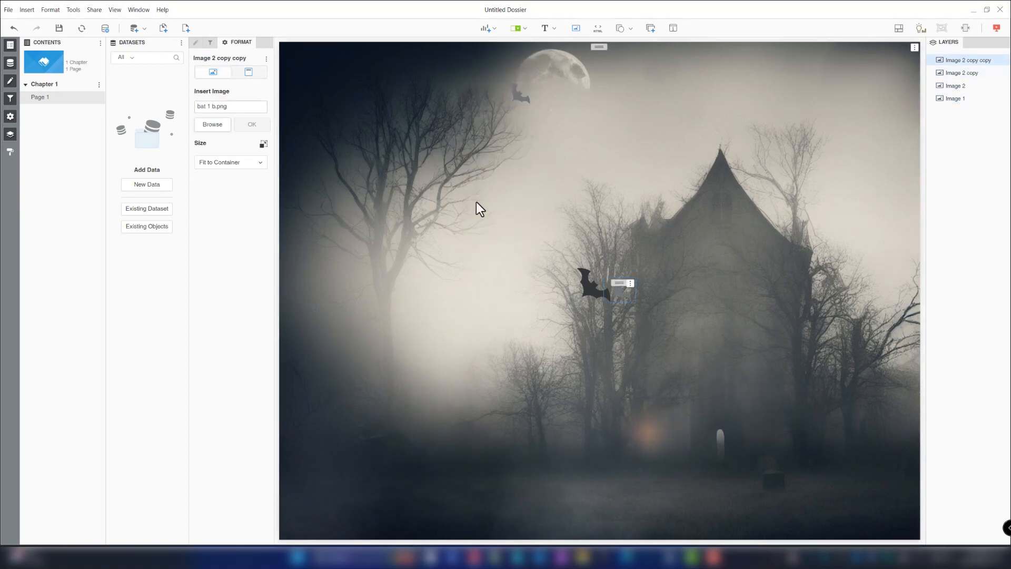
{"action": "left_click", "coordinate": [212, 124]}
{"action": "double_click", "coordinate": [329, 117]}
- Place the bats 2 a image at 23% X and 35% Y with a width of 7%
{"action": "left_click", "coordinate": [248, 72]}
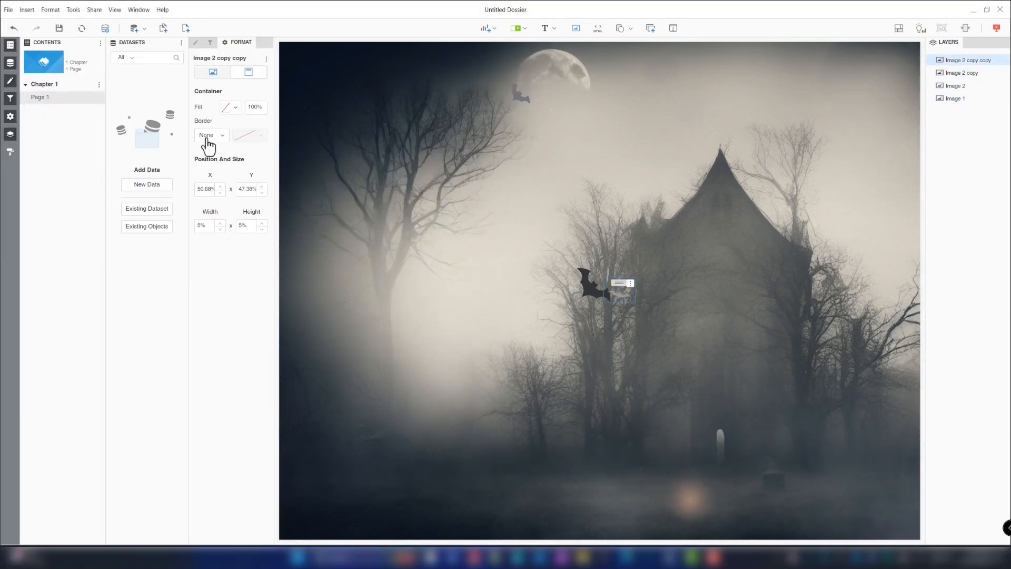
{"action": "left_click", "coordinate": [201, 190]}
{"action": "key", "text": "ctrl+a"}
{"action": "type", "text": "23"}
{"action": "key", "text": "Tab"}
{"action": "type", "text": "35"}
{"action": "key", "text": "Tab"}
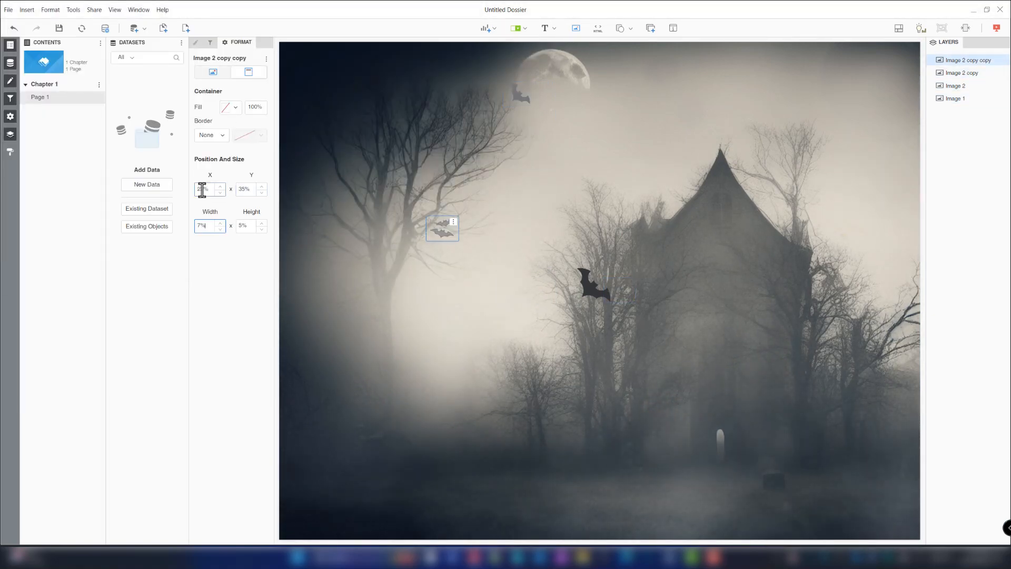
{"action": "type", "text": "7"}
{"action": "key", "text": "Tab"}
{"action": "type", "text": "7"}
- Duplicate the bats 2 a image and place the copy at 45% X and 3% Y with 6% width
{"action": "left_click", "coordinate": [466, 222]}
{"action": "left_click", "coordinate": [429, 232]}
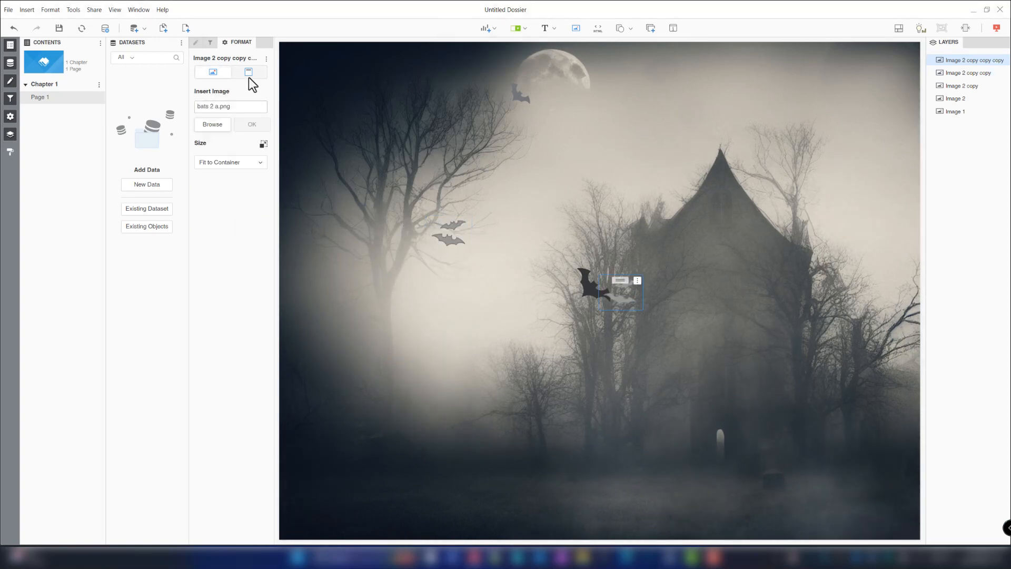
{"action": "left_click", "coordinate": [248, 72]}
{"action": "double_click", "coordinate": [201, 189]}
{"action": "type", "text": "45"}
{"action": "key", "text": "Tab"}
{"action": "type", "text": "3"}
{"action": "key", "text": "Tab"}
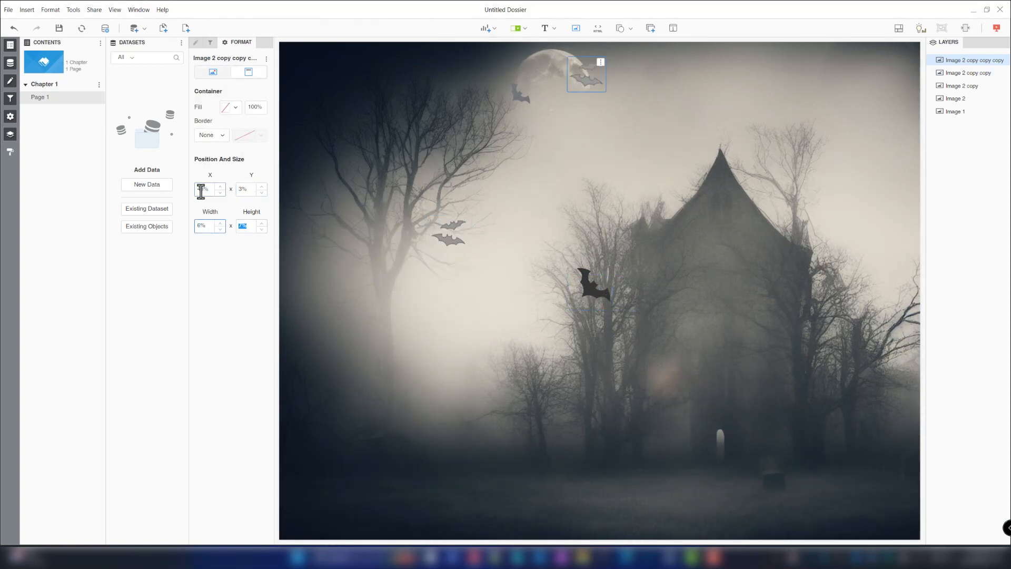
{"action": "type", "text": "6"}
{"action": "key", "text": "Tab"}
{"action": "type", "text": "6"}
- Preview the page in presentation mode and return to editing
{"action": "left_click", "coordinate": [996, 28]}
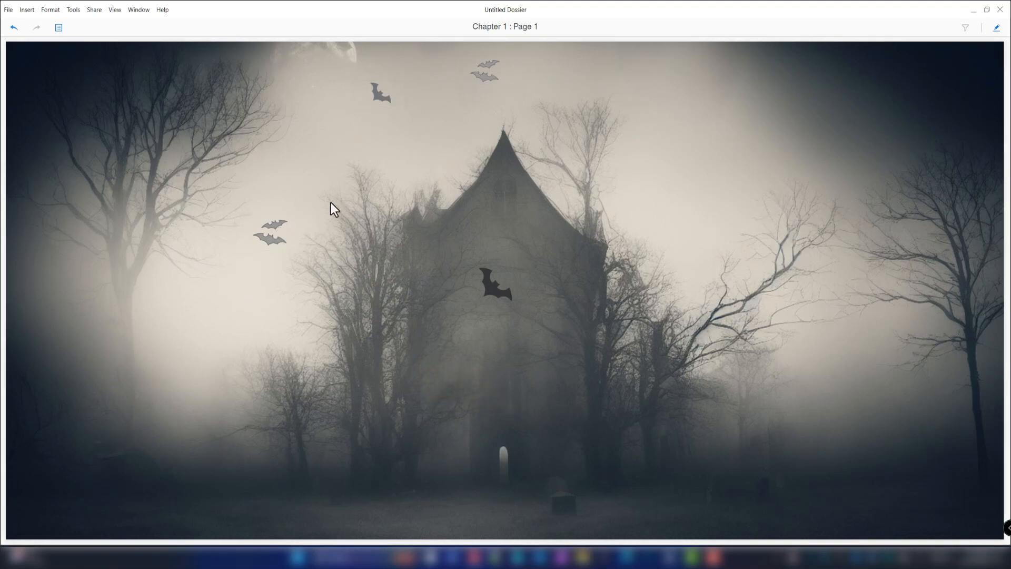
{"action": "left_click", "coordinate": [996, 27]}
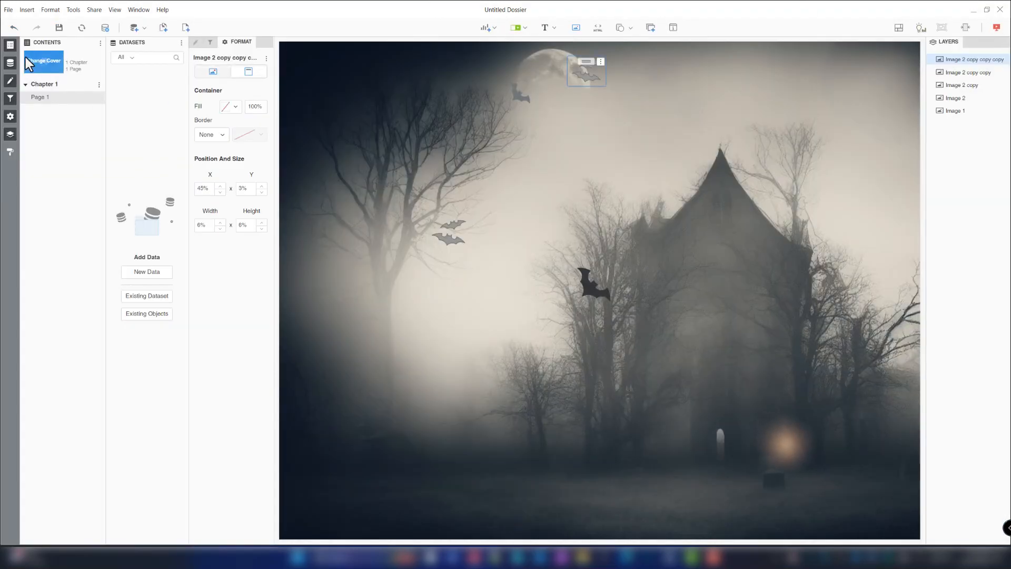
- Set the dossier formatting style to Flat and apply it
{"action": "left_click", "coordinate": [47, 10]}
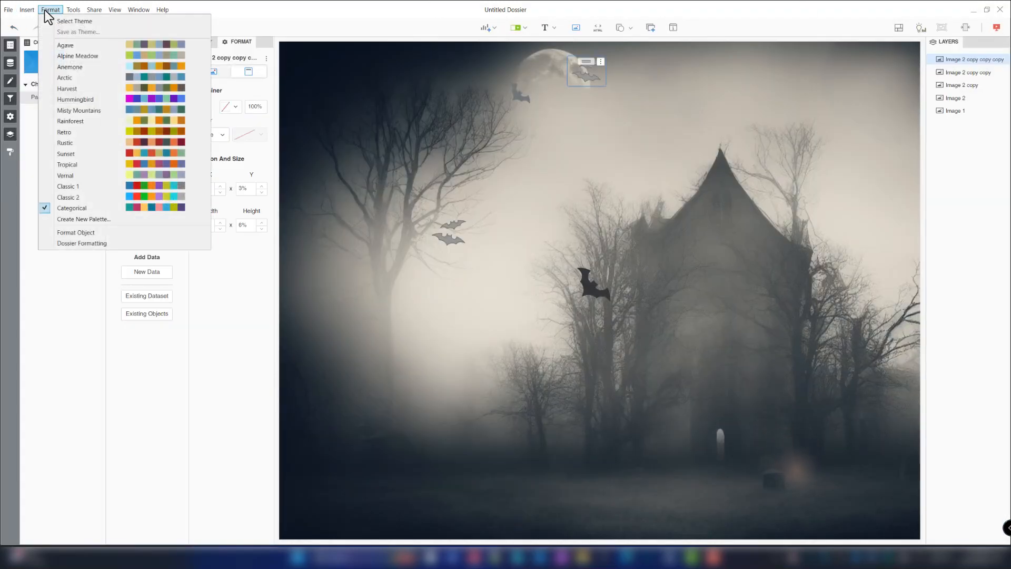
{"action": "left_click", "coordinate": [71, 242]}
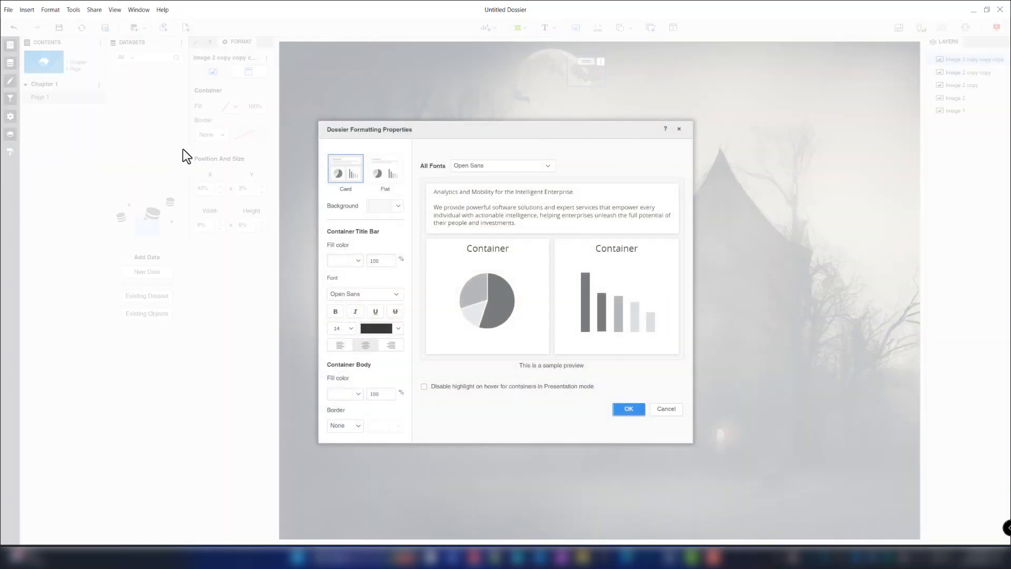
{"action": "left_click", "coordinate": [388, 176]}
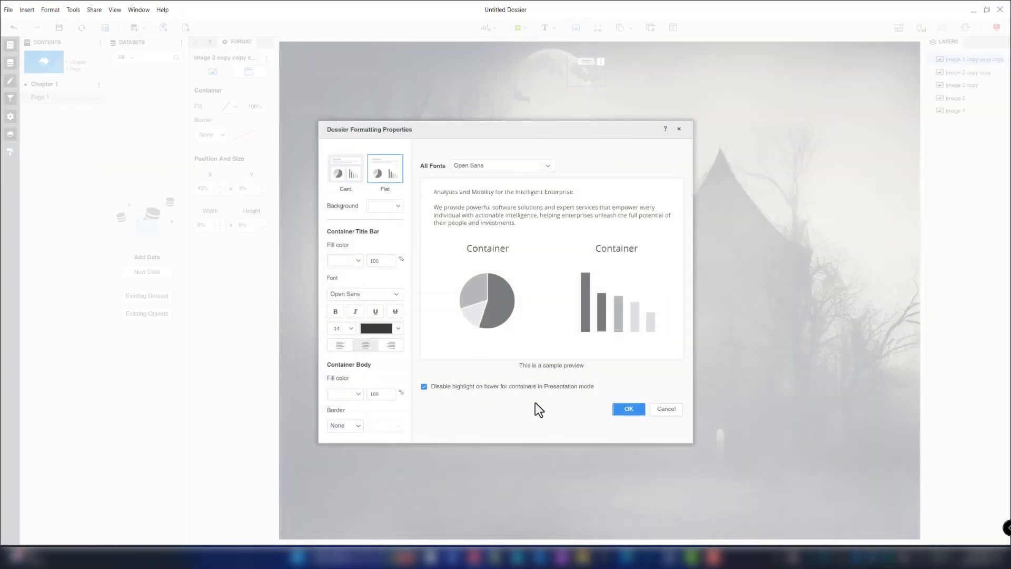
{"action": "left_click", "coordinate": [629, 411]}
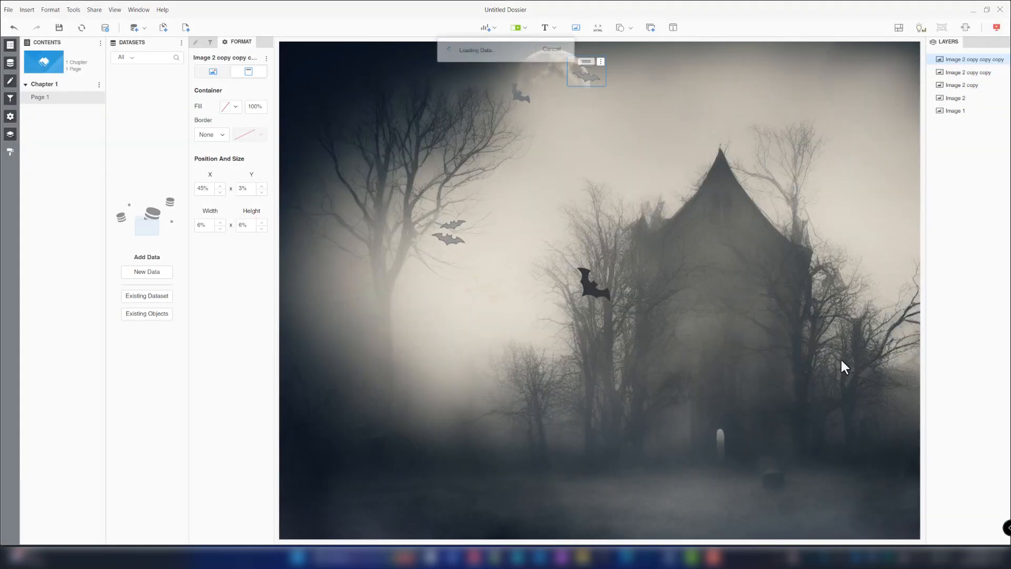
- Preview the page in presentation mode once more and return to editing
{"action": "left_click", "coordinate": [749, 160]}
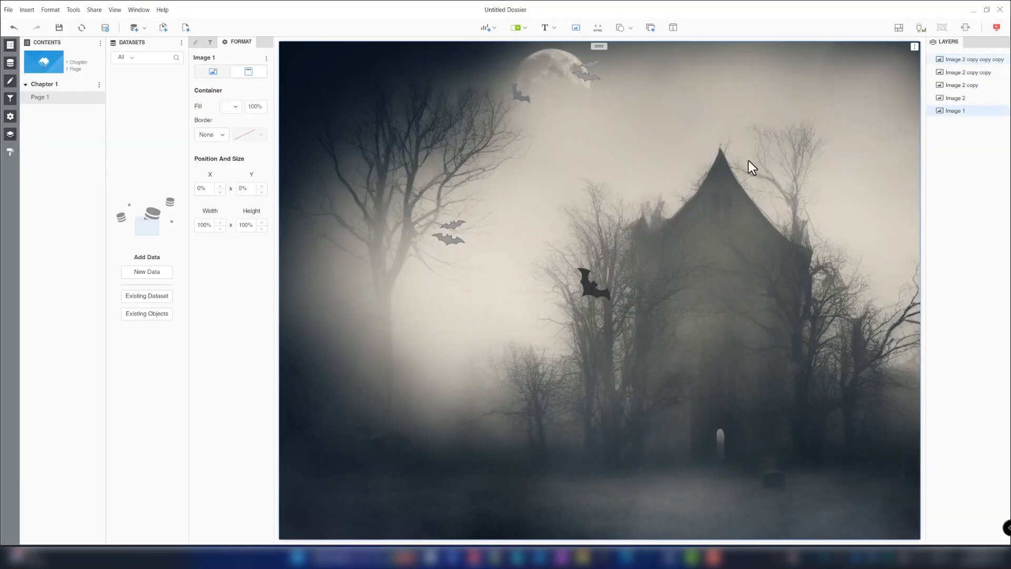
{"action": "left_click", "coordinate": [996, 27]}
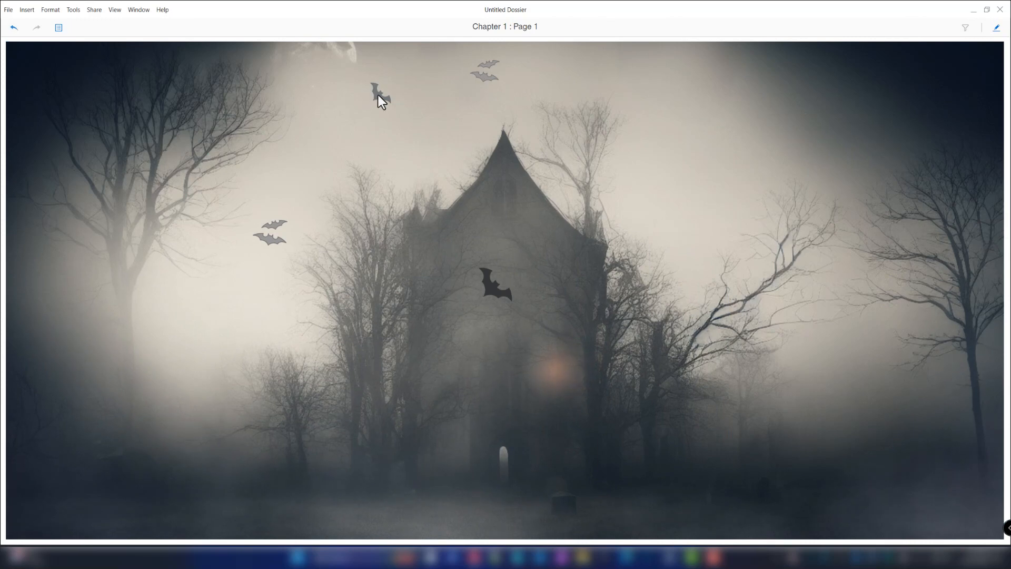
{"action": "left_click", "coordinate": [996, 30]}
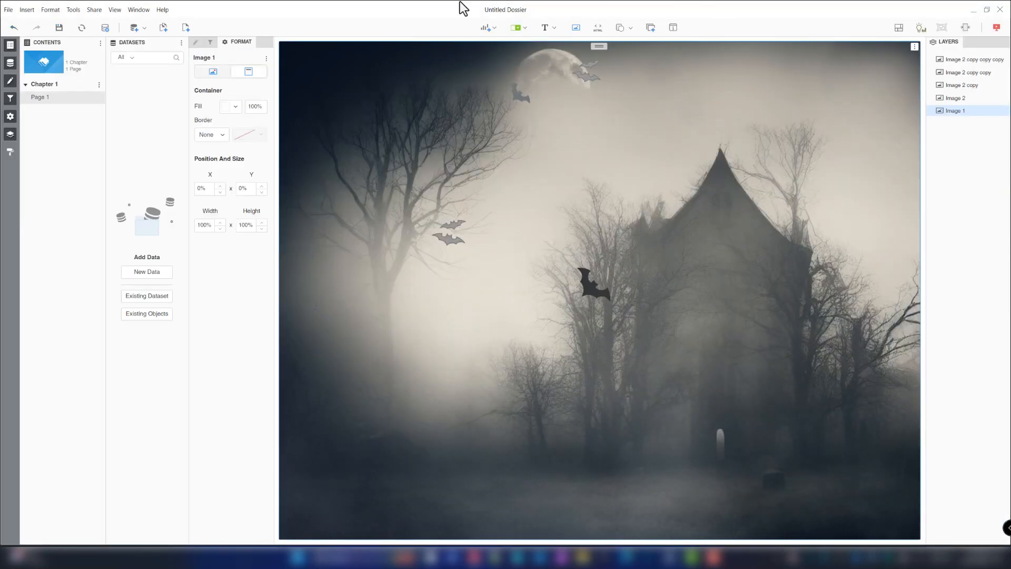
- Insert a new image from grave.png and set its container fill to none
{"action": "left_click", "coordinate": [574, 30]}
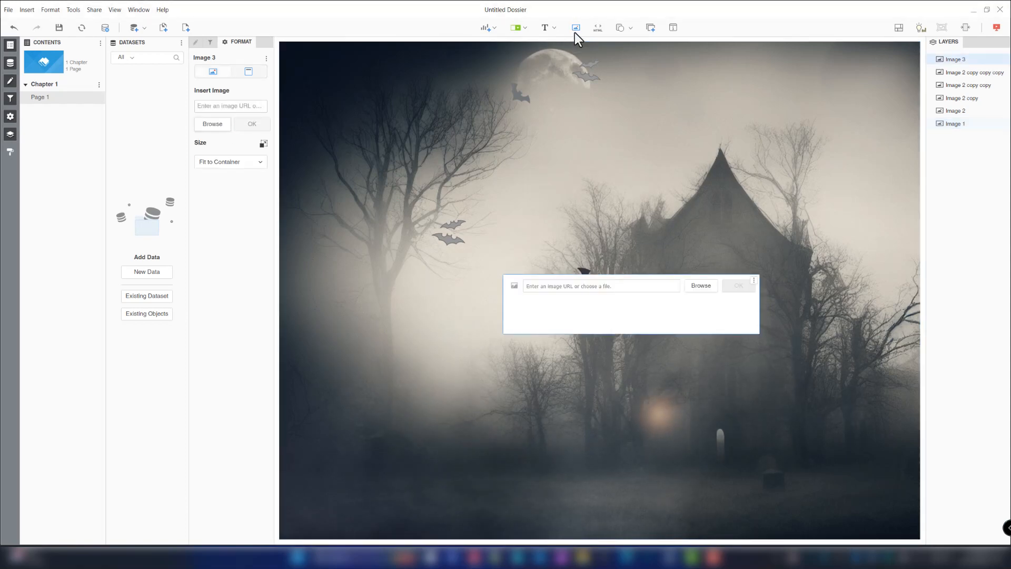
{"action": "left_click", "coordinate": [700, 286]}
{"action": "double_click", "coordinate": [384, 87]}
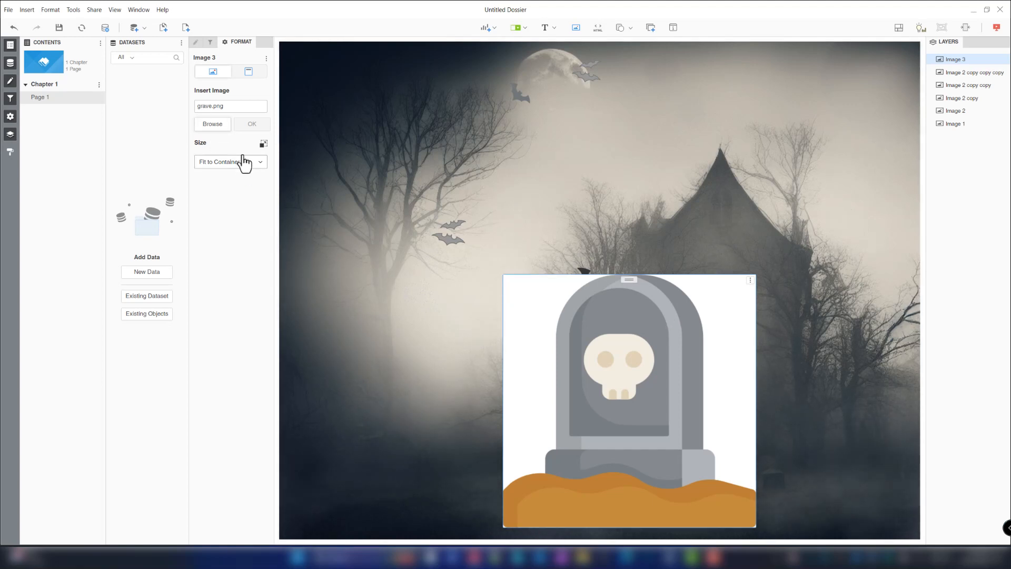
{"action": "left_click", "coordinate": [249, 71]}
{"action": "left_click", "coordinate": [230, 105]}
{"action": "left_click", "coordinate": [190, 173]}
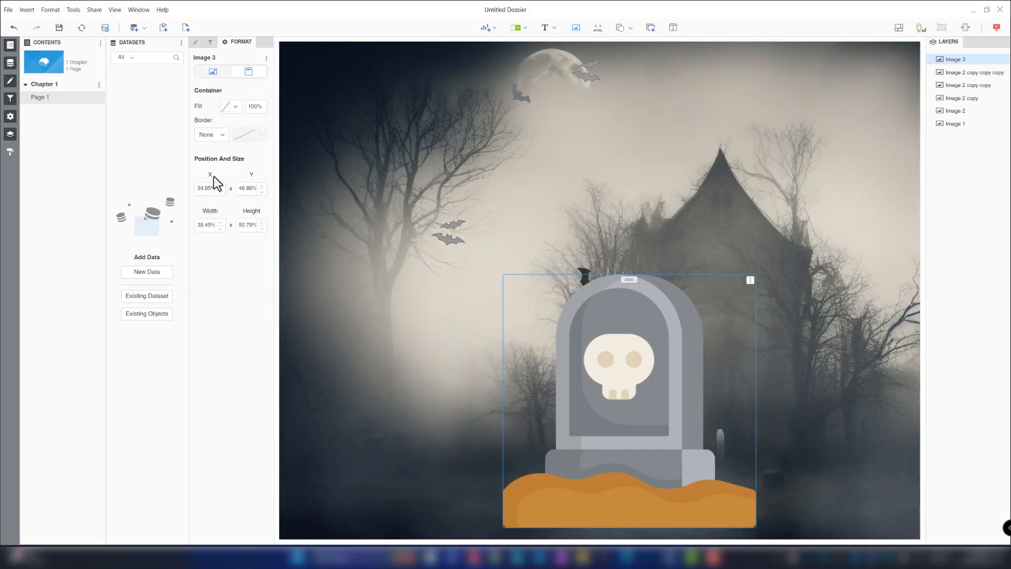
- Place the grave image at 88% X and 85% Y with 12% width and 18% height
{"action": "left_click", "coordinate": [207, 188]}
{"action": "type", "text": "88"}
{"action": "key", "text": "Tab"}
{"action": "type", "text": "85"}
{"action": "key", "text": "Tab"}
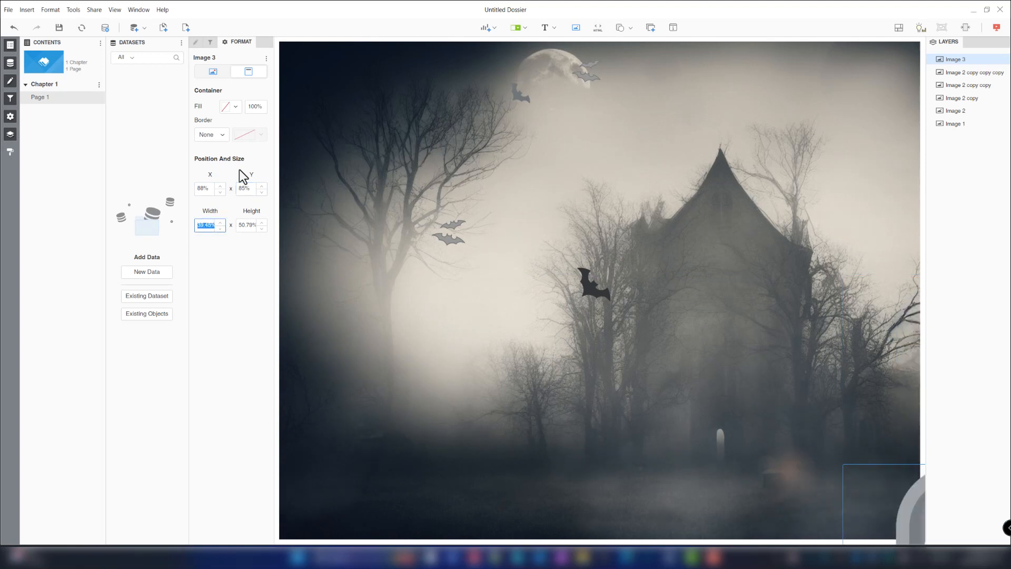
{"action": "type", "text": "12"}
{"action": "key", "text": "Tab"}
{"action": "type", "text": "18"}
{"action": "key", "text": "Return"}
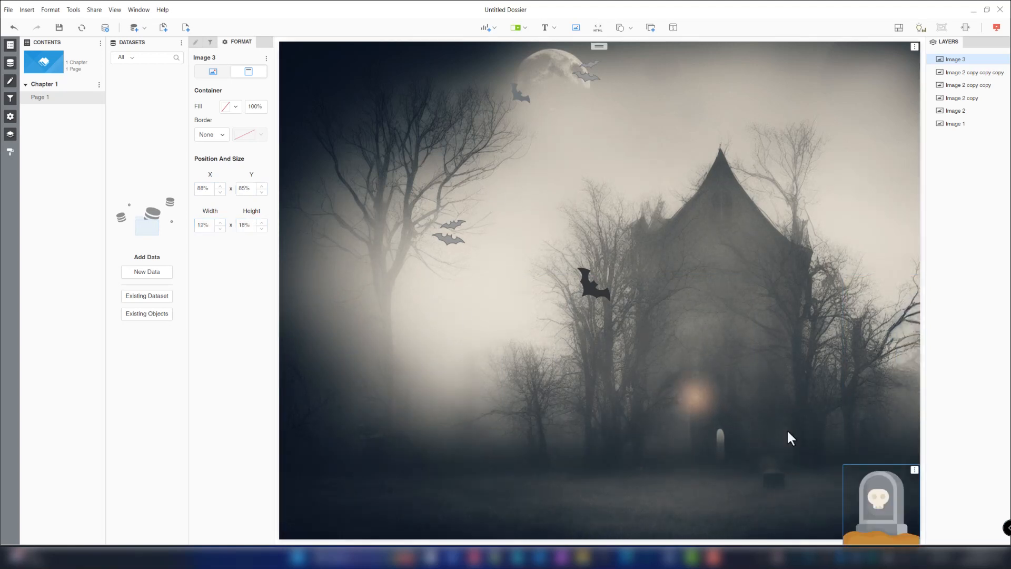
- Duplicate the grave image and place the copy at 82% X and 84% Y with 13% width and 20% height
{"action": "left_click", "coordinate": [915, 469]}
{"action": "left_click", "coordinate": [882, 304]}
{"action": "left_click", "coordinate": [249, 71]}
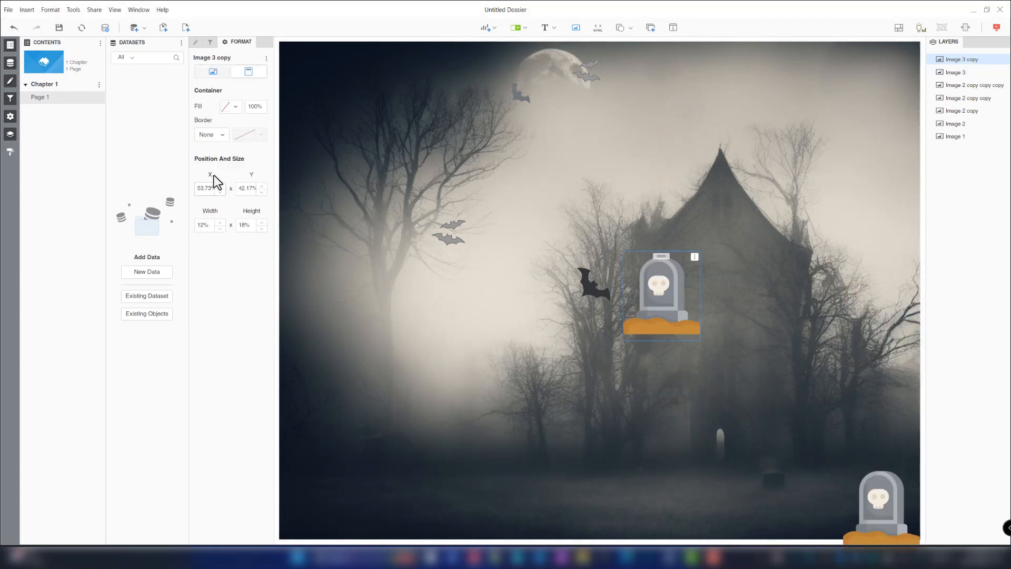
{"action": "left_click", "coordinate": [213, 183]}
{"action": "type", "text": "82"}
{"action": "key", "text": "Tab"}
{"action": "type", "text": "84"}
{"action": "key", "text": "Tab"}
{"action": "type", "text": "13"}
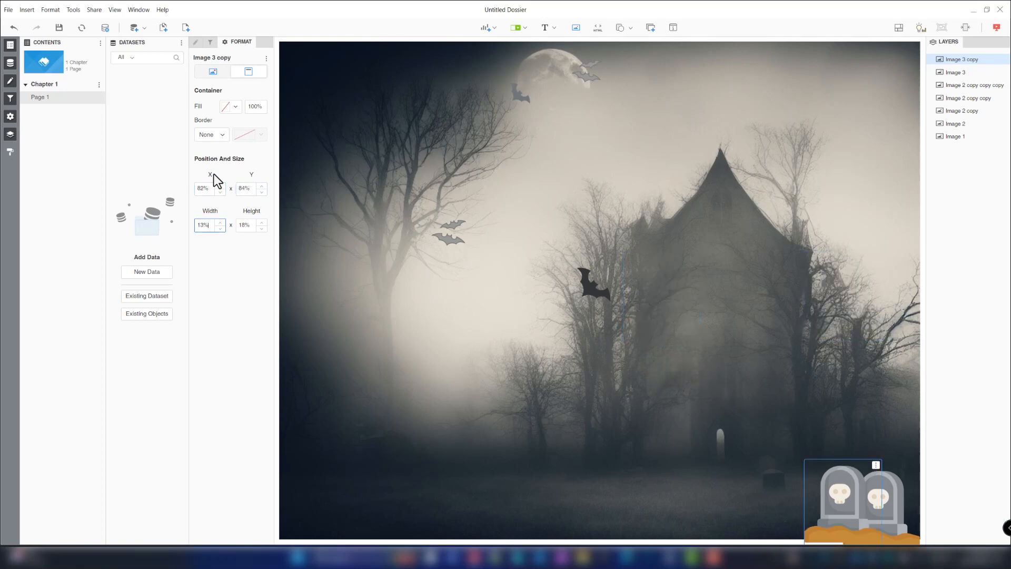
{"action": "key", "text": "Tab"}
{"action": "type", "text": "20"}
{"action": "key", "text": "Return"}
- Preview the page with both gravestones in presentation mode and return to editing
{"action": "left_click", "coordinate": [996, 29]}
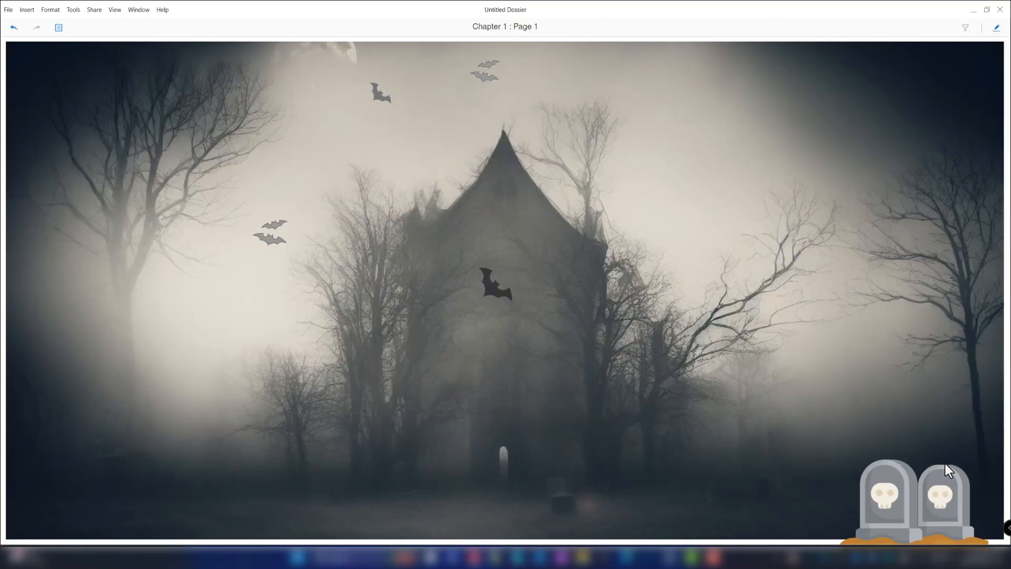
{"action": "left_click", "coordinate": [995, 29]}
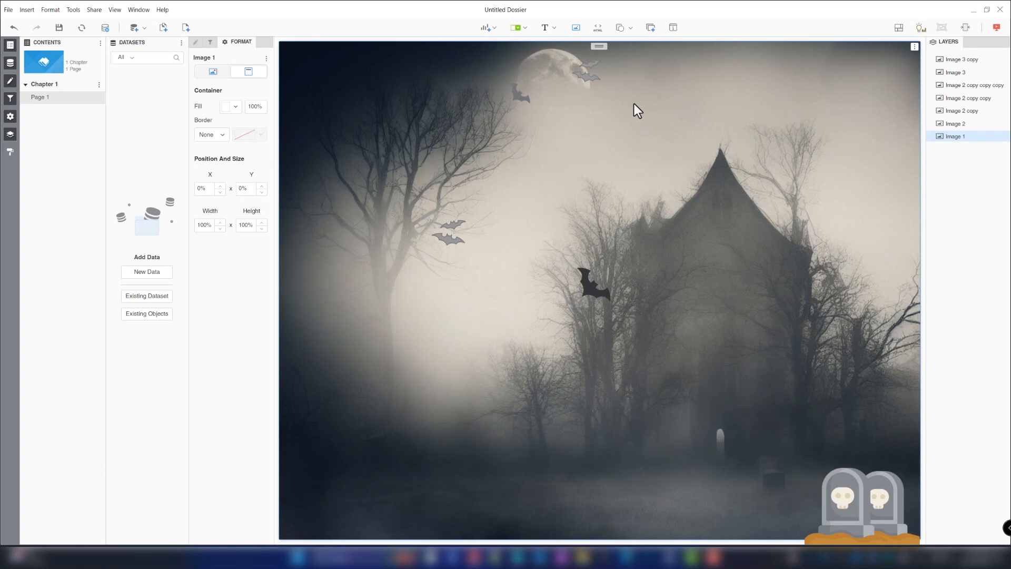
- Insert an information window, add a rich text box to it, and delete its default visualization
{"action": "left_click", "coordinate": [672, 28]}
{"action": "left_click", "coordinate": [973, 106]}
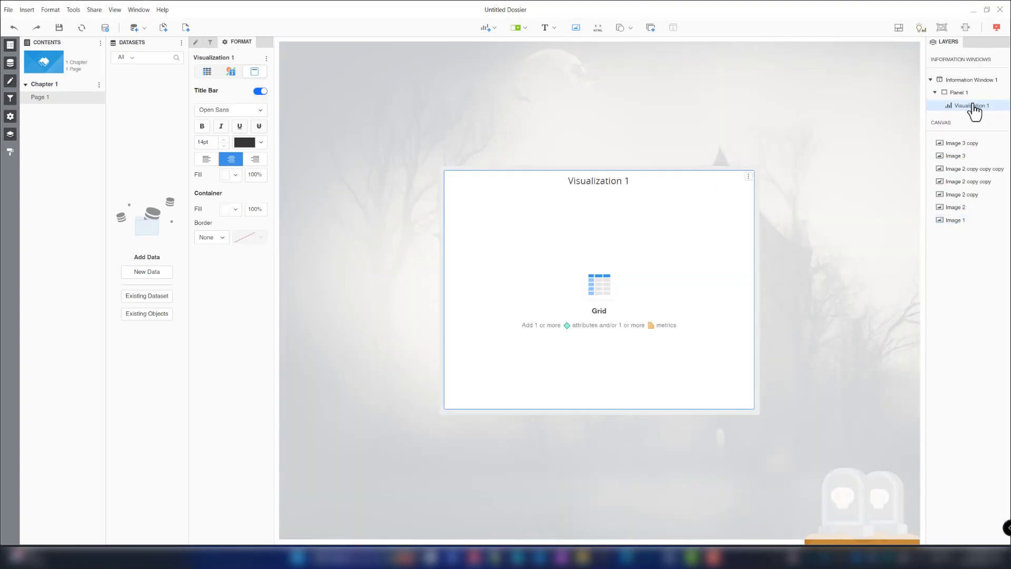
{"action": "left_click", "coordinate": [549, 30]}
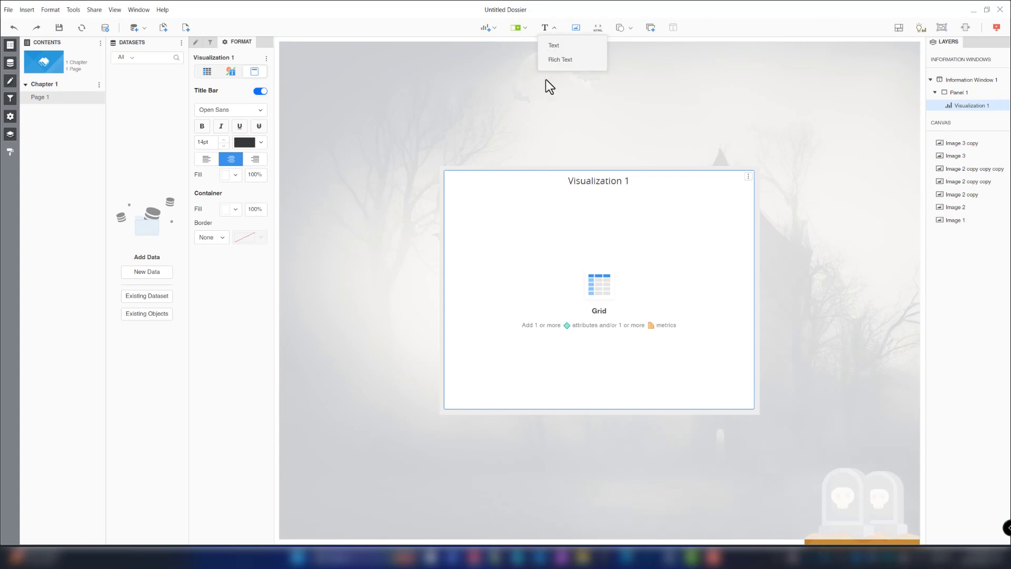
{"action": "left_click", "coordinate": [563, 59]}
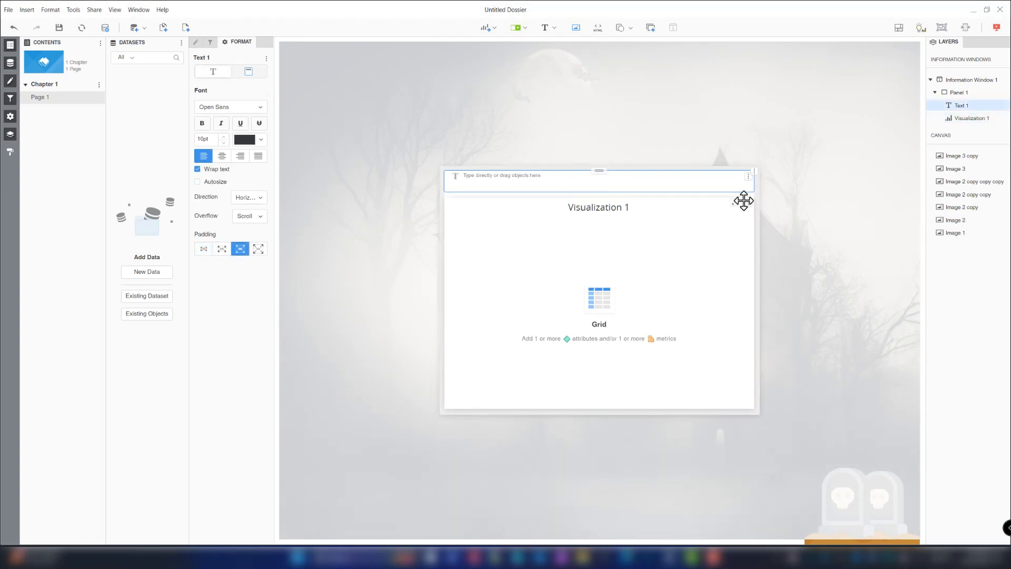
{"action": "left_click", "coordinate": [748, 203]}
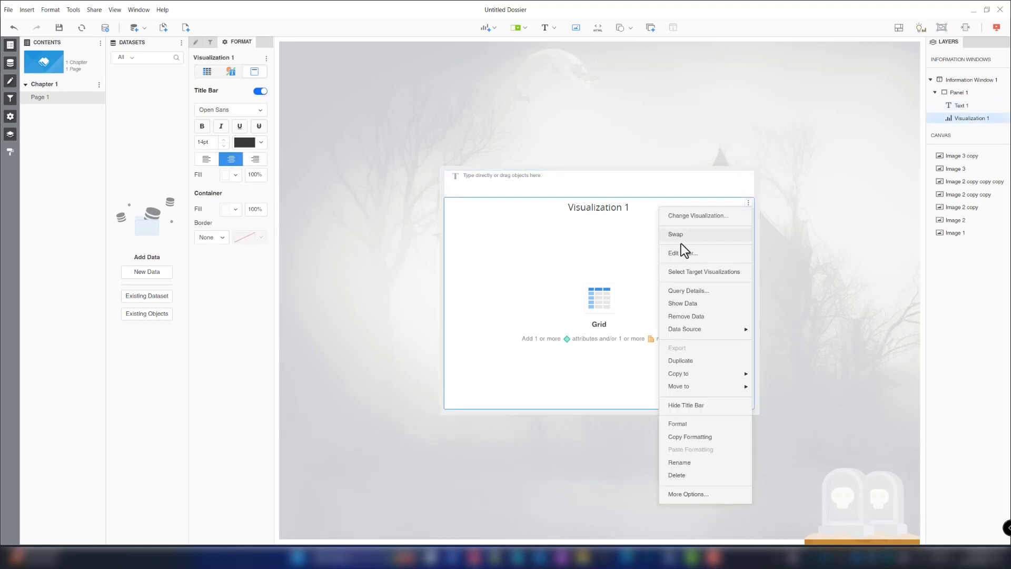
{"action": "left_click", "coordinate": [679, 475]}
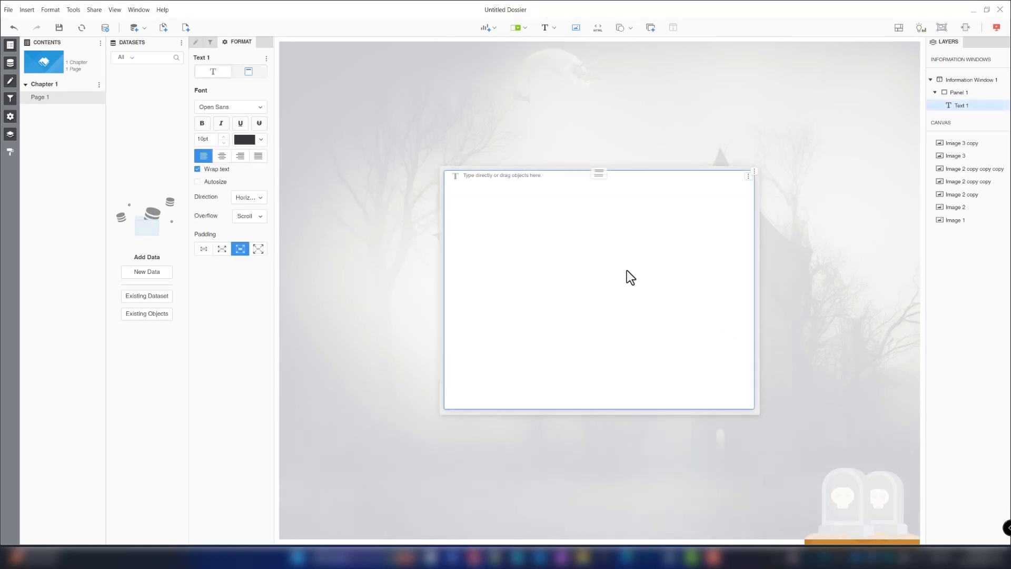
- Enter KPI in the text box and switch the information window's panel to free-form layout
{"action": "left_click", "coordinate": [545, 220]}
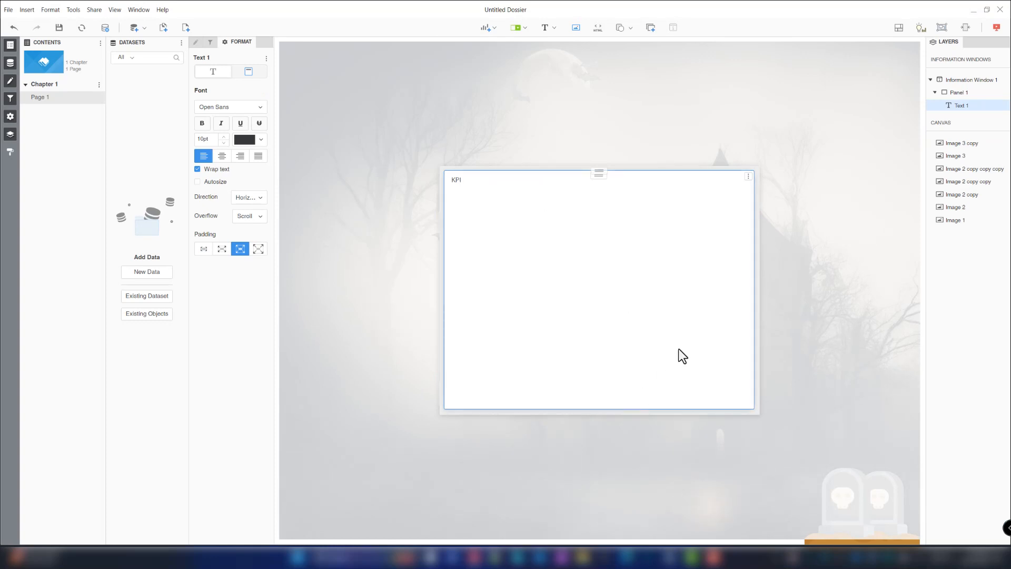
{"action": "left_click", "coordinate": [662, 165]}
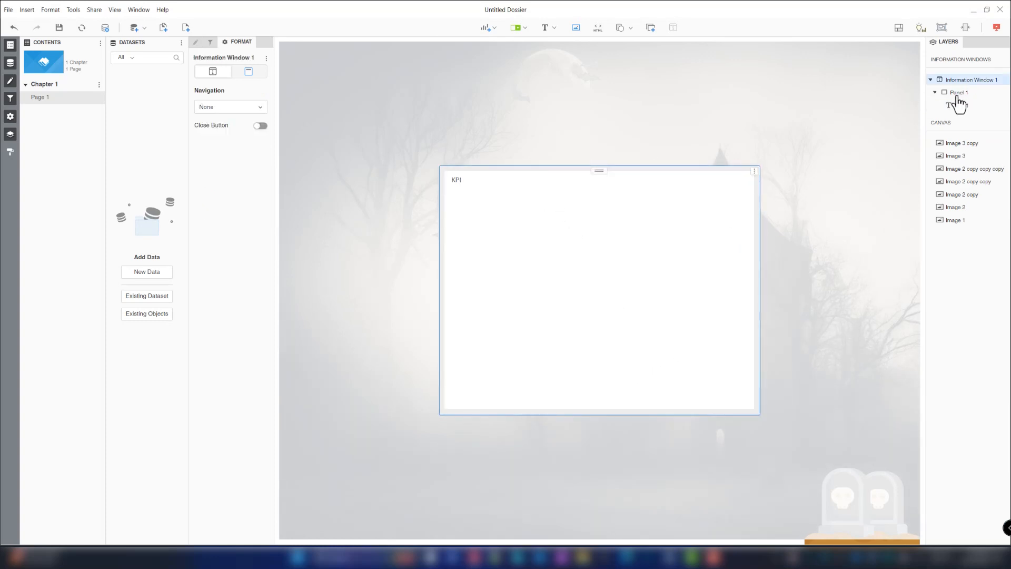
{"action": "left_click", "coordinate": [958, 95]}
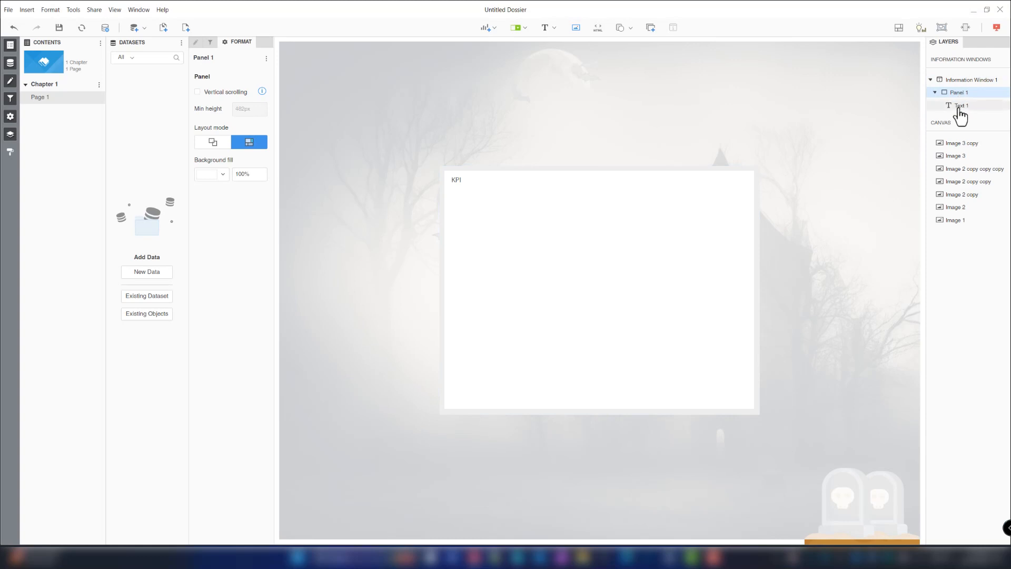
{"action": "left_click", "coordinate": [217, 148]}
- Shrink the KPI text box to about 18% of the panel height and remove its container fill
{"action": "left_click", "coordinate": [574, 369]}
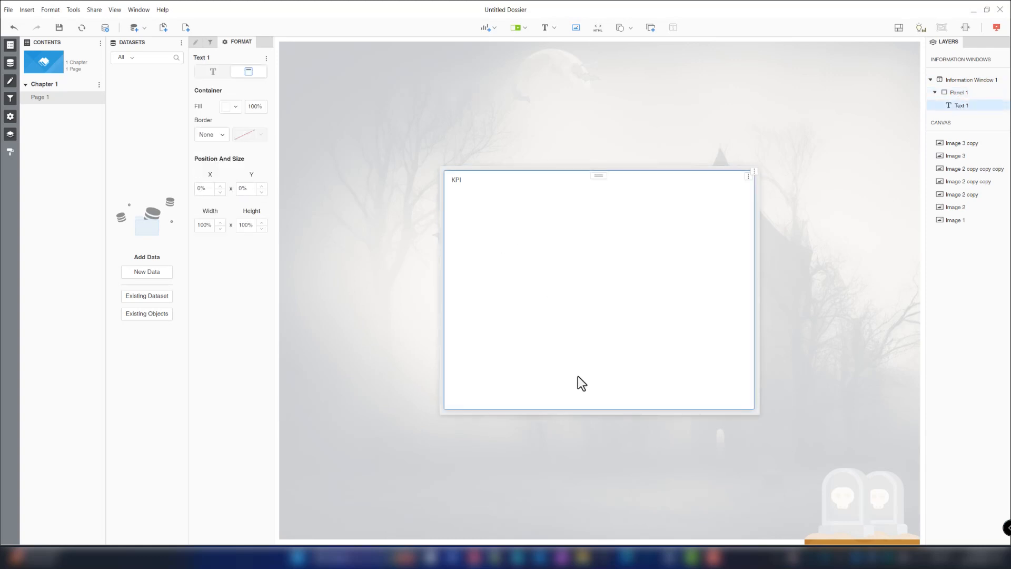
{"action": "left_click_drag", "start_coordinate": [583, 410], "coordinate": [583, 213]}
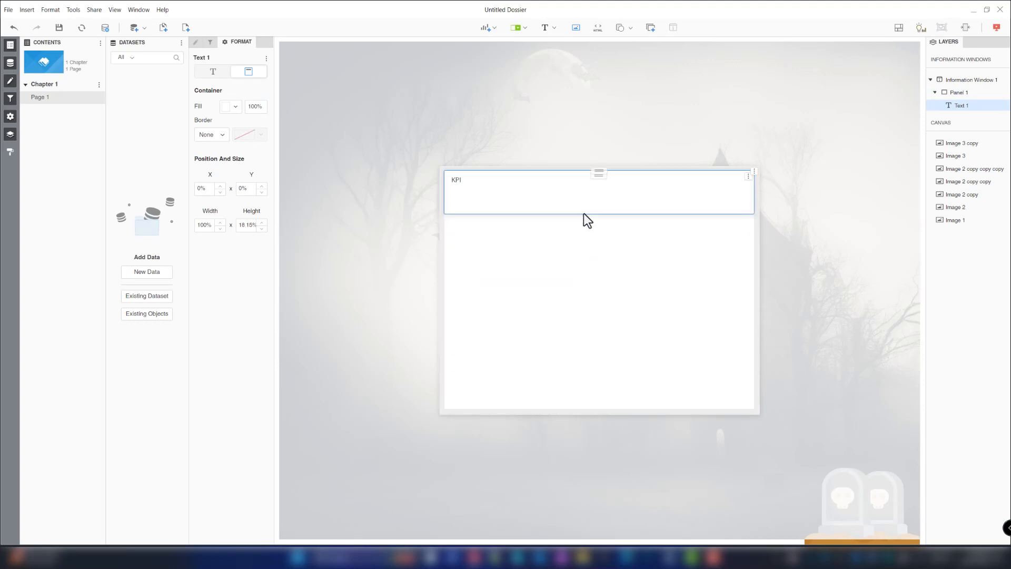
{"action": "left_click", "coordinate": [232, 107]}
{"action": "left_click", "coordinate": [191, 174]}
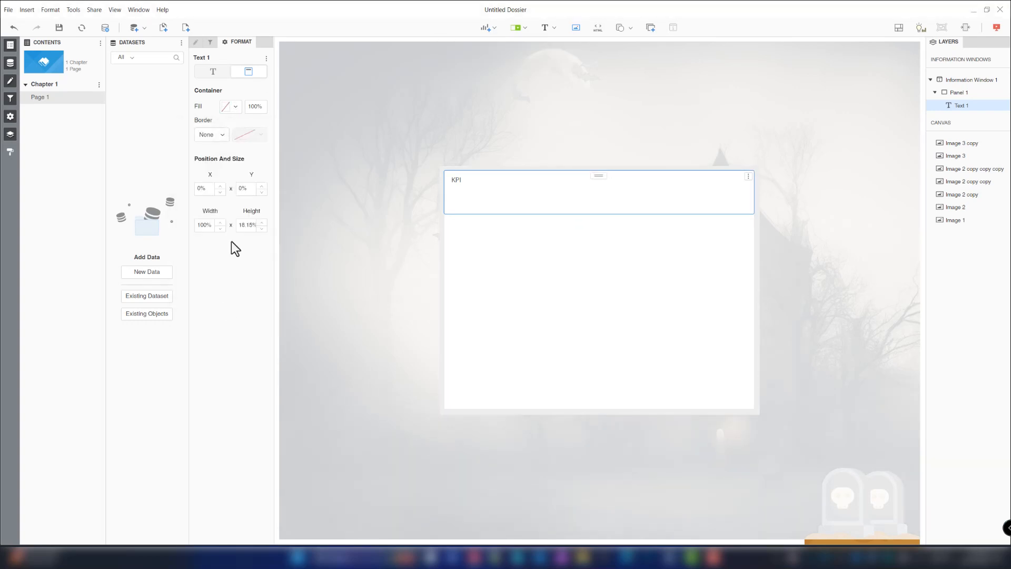
- Set the KPI text font to Impact and center-align it
{"action": "left_click", "coordinate": [213, 71]}
{"action": "left_click", "coordinate": [232, 107]}
{"action": "left_click", "coordinate": [223, 131]}
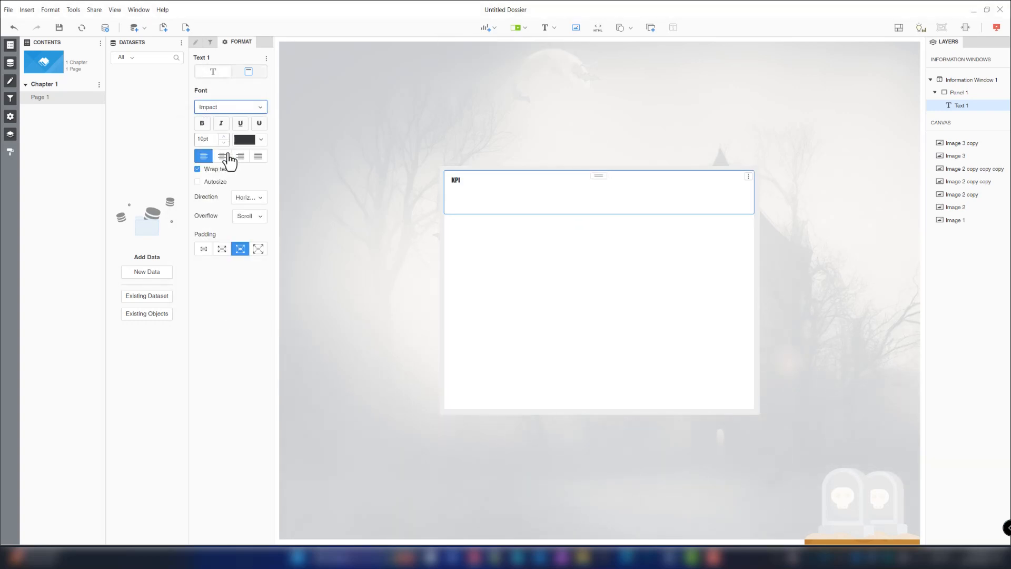
{"action": "left_click", "coordinate": [222, 156]}
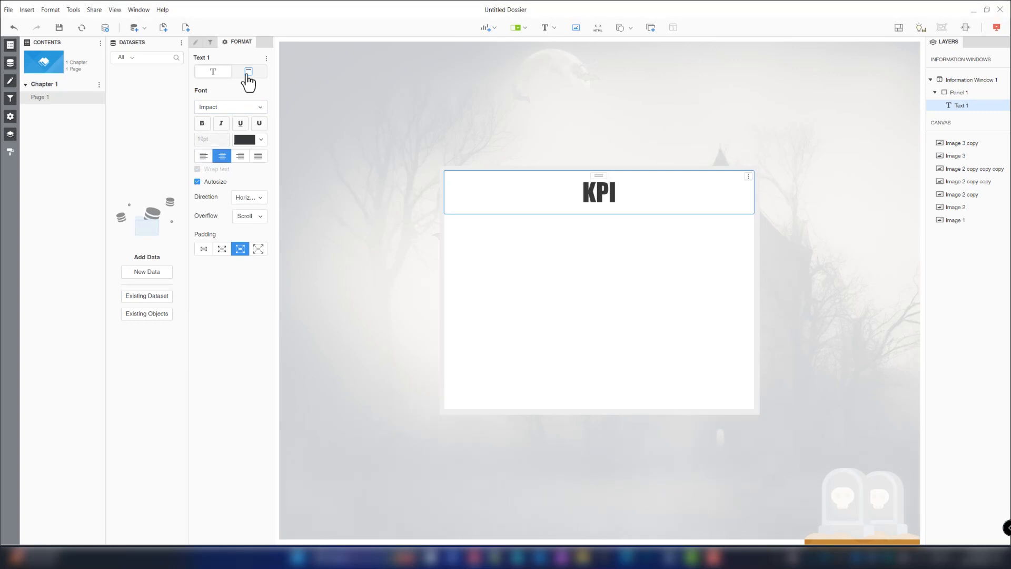
{"action": "left_click", "coordinate": [248, 72]}
{"action": "left_click", "coordinate": [549, 215]}
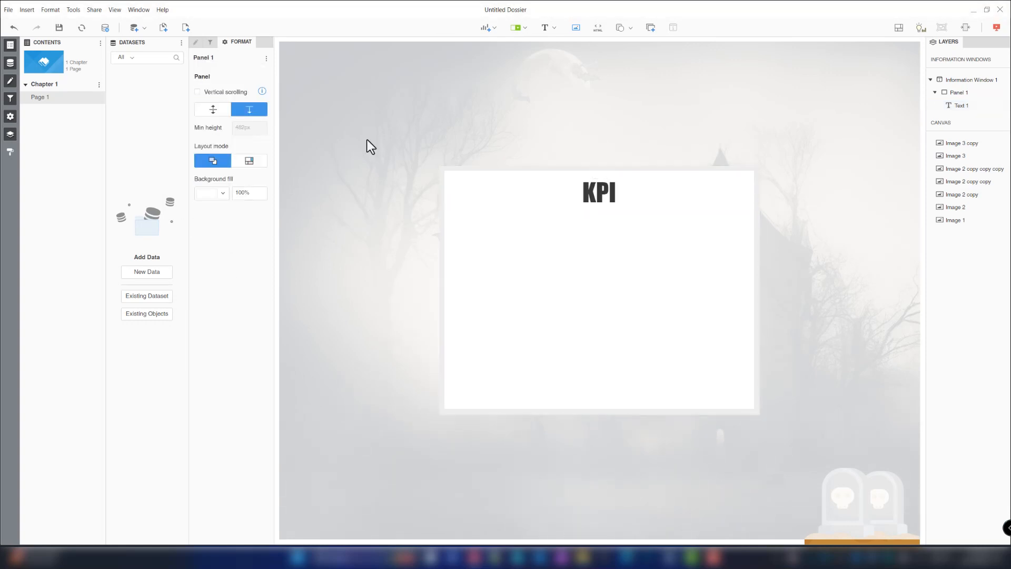
- Add a second text box reading STAT TEXT GOES HERE and move it just below the KPI heading at the left edge
{"action": "left_click", "coordinate": [554, 29]}
{"action": "left_click", "coordinate": [557, 56]}
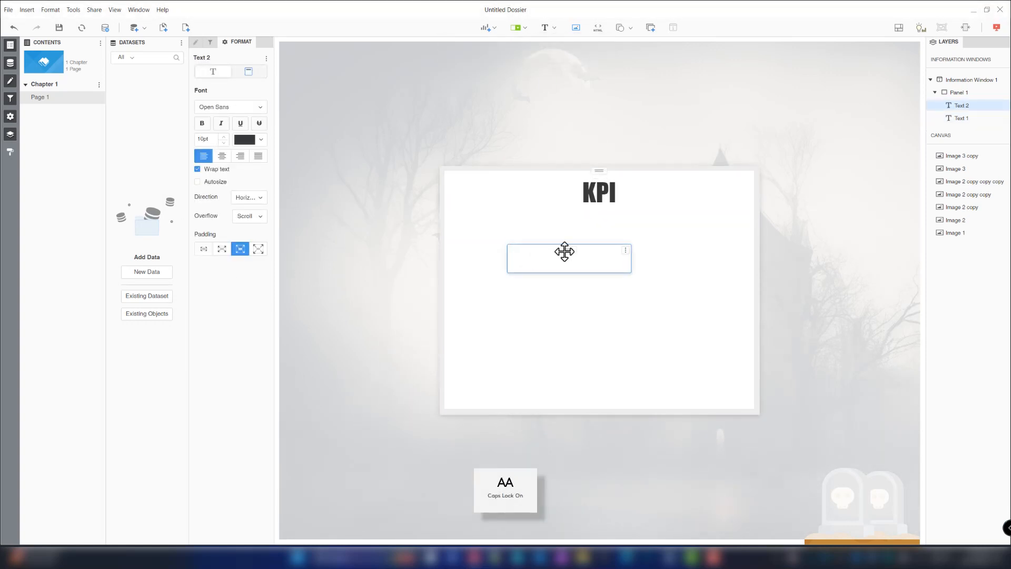
{"action": "type", "text": "STAT TEXT GOES HERE"}
{"action": "left_click_drag", "start_coordinate": [585, 257], "coordinate": [508, 220]}
- Set the stat text font to Bookman Old Style
{"action": "left_click", "coordinate": [248, 71]}
{"action": "left_click", "coordinate": [213, 72]}
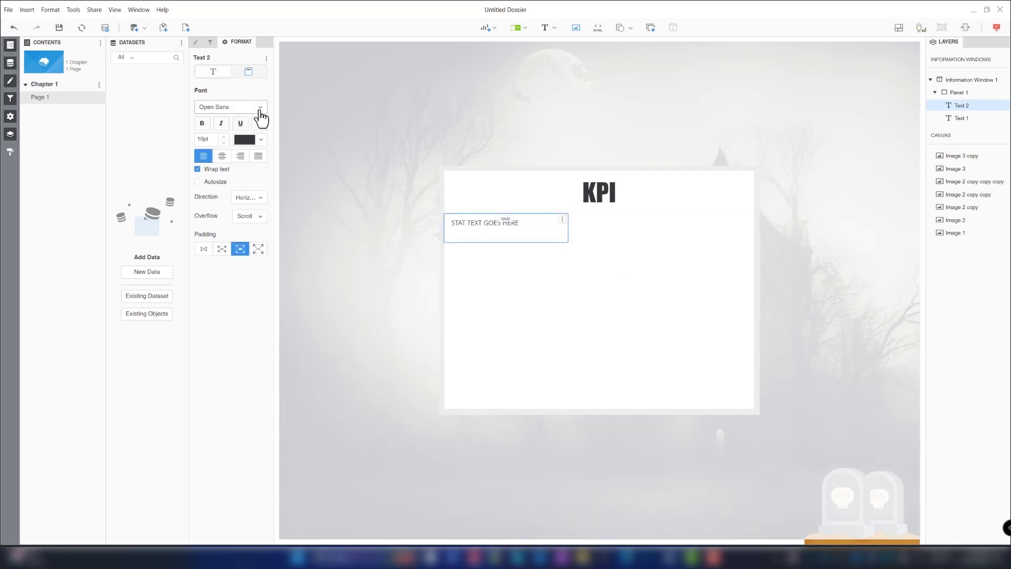
{"action": "left_click", "coordinate": [259, 110]}
{"action": "scroll", "coordinate": [232, 163], "scroll_direction": "up", "scroll_amount": 5}
{"action": "left_click", "coordinate": [223, 202]}
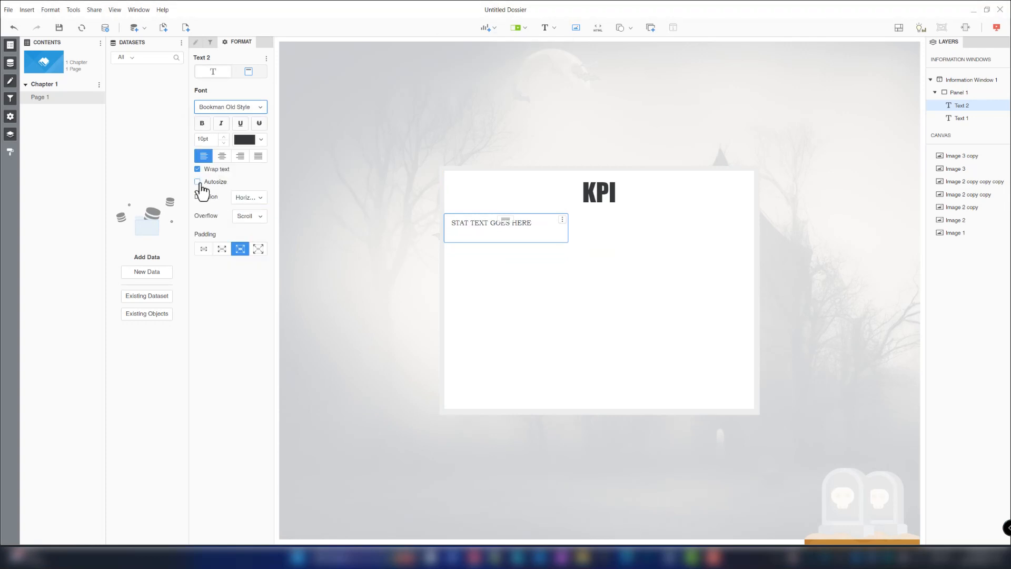
- Remove the container fill from the stat text box
{"action": "left_click", "coordinate": [247, 73]}
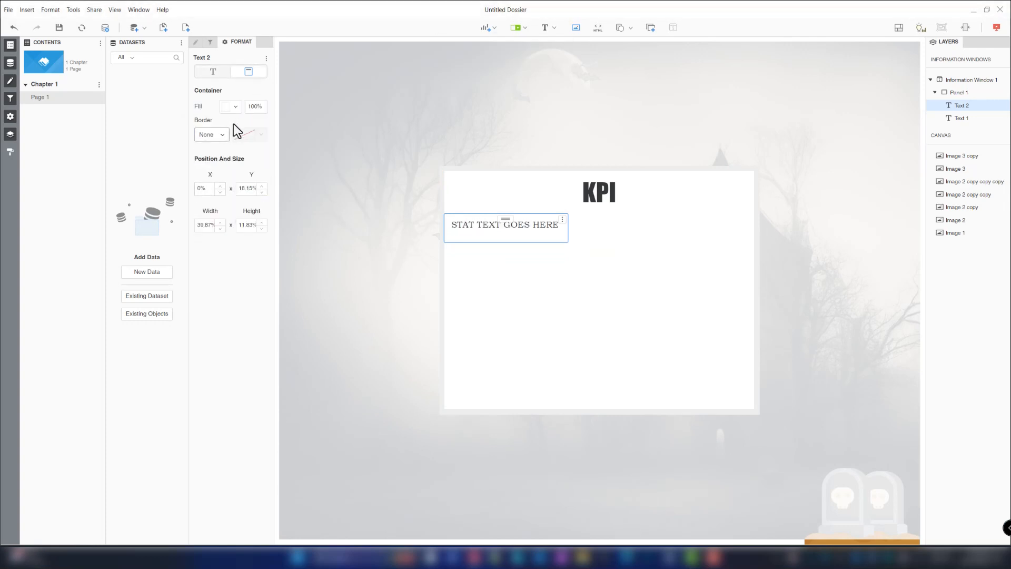
{"action": "left_click", "coordinate": [234, 108]}
{"action": "left_click", "coordinate": [193, 174]}
- Position the stat text box at X 0% and Y 31%, with width 100% and height 36%
{"action": "left_click", "coordinate": [234, 323]}
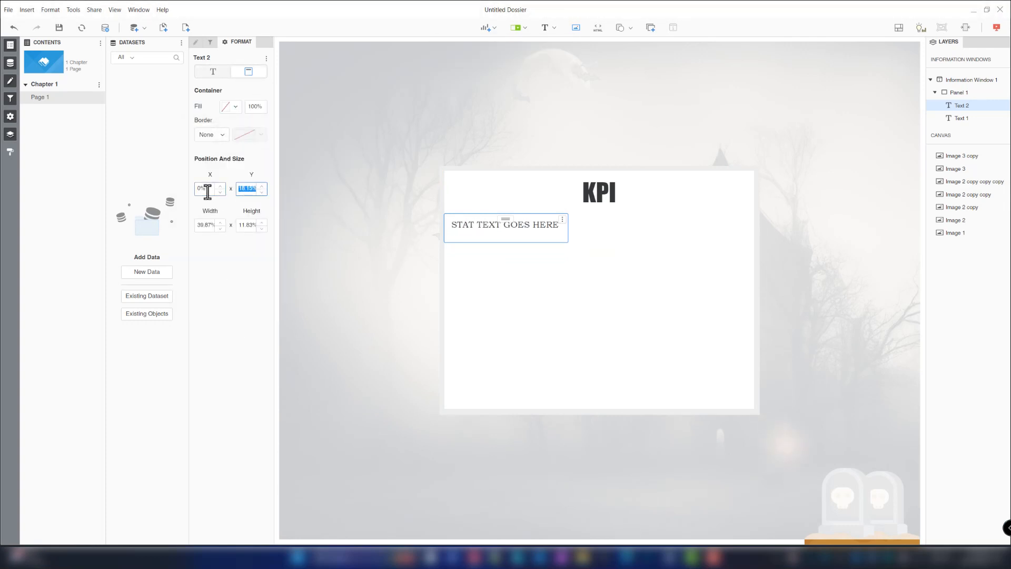
{"action": "type", "text": "0"}
{"action": "key", "text": "Tab"}
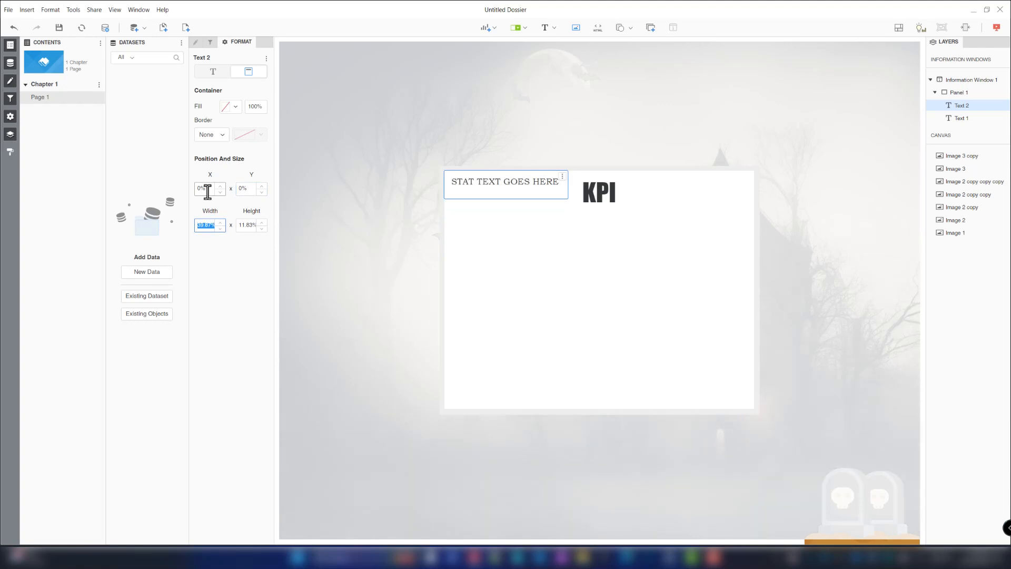
{"action": "key", "text": "Tab"}
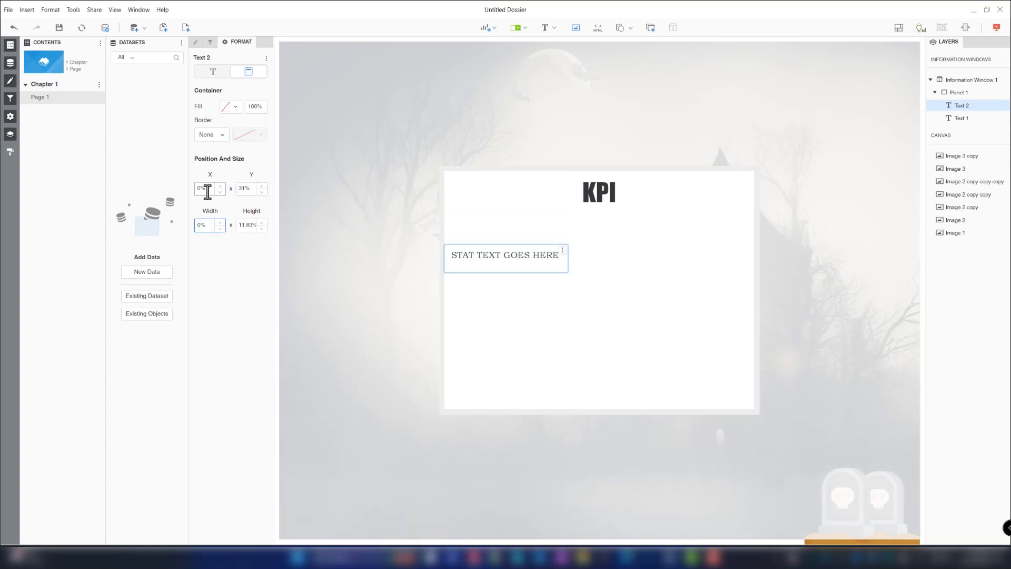
{"action": "type", "text": "10"}
{"action": "key", "text": "Tab"}
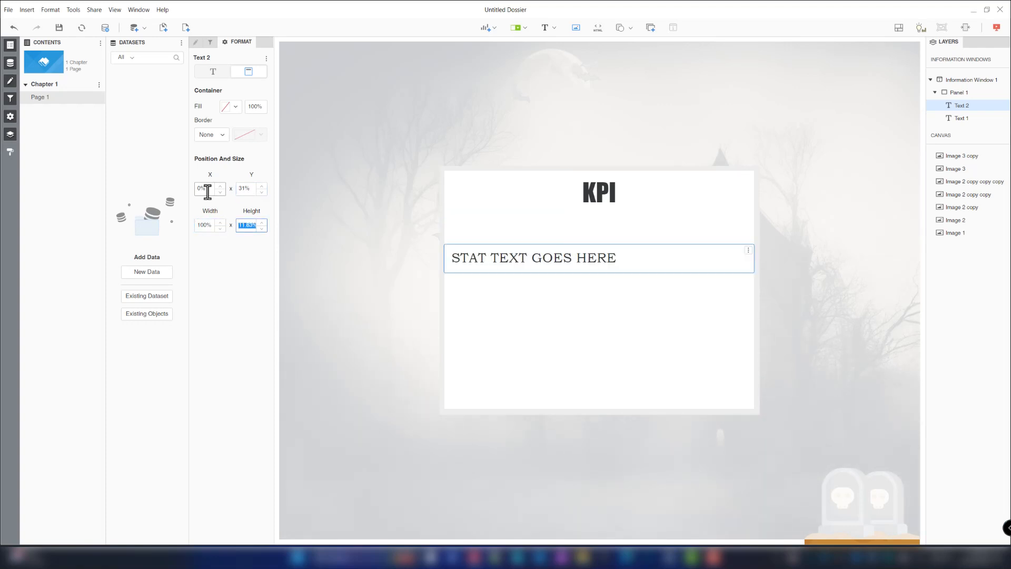
{"action": "type", "text": "36"}
{"action": "key", "text": "Tab"}
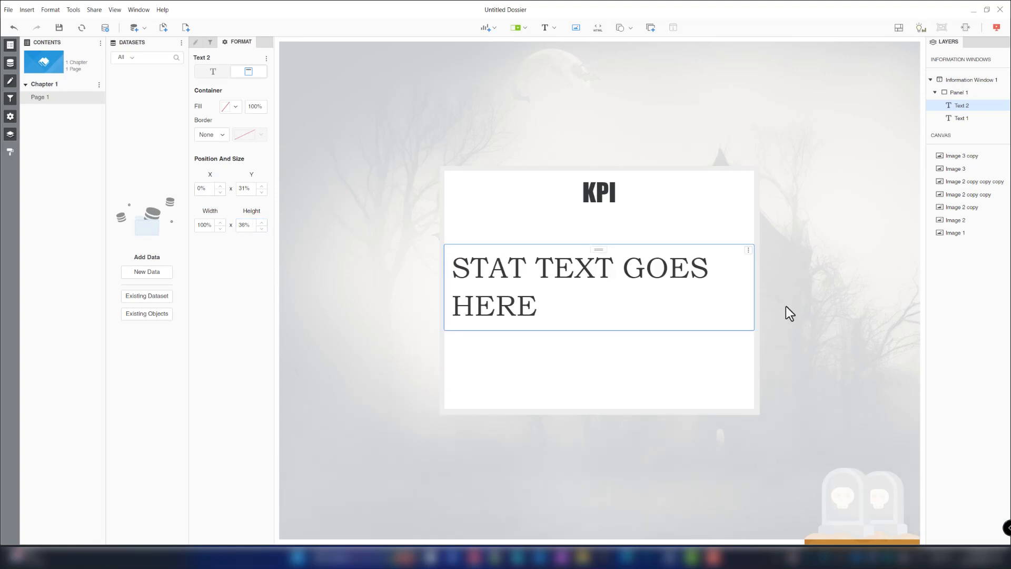
- Place the information window at X 53%, Y 1%, with width 23% and height 25%
{"action": "left_click", "coordinate": [973, 81]}
{"action": "left_click", "coordinate": [248, 72]}
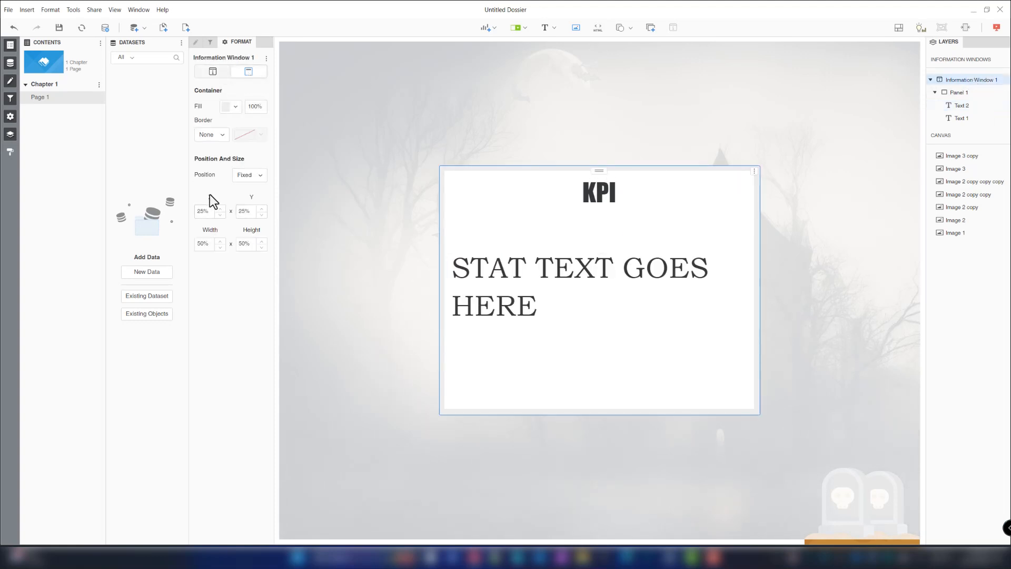
{"action": "left_click", "coordinate": [205, 210]}
{"action": "type", "text": "5"}
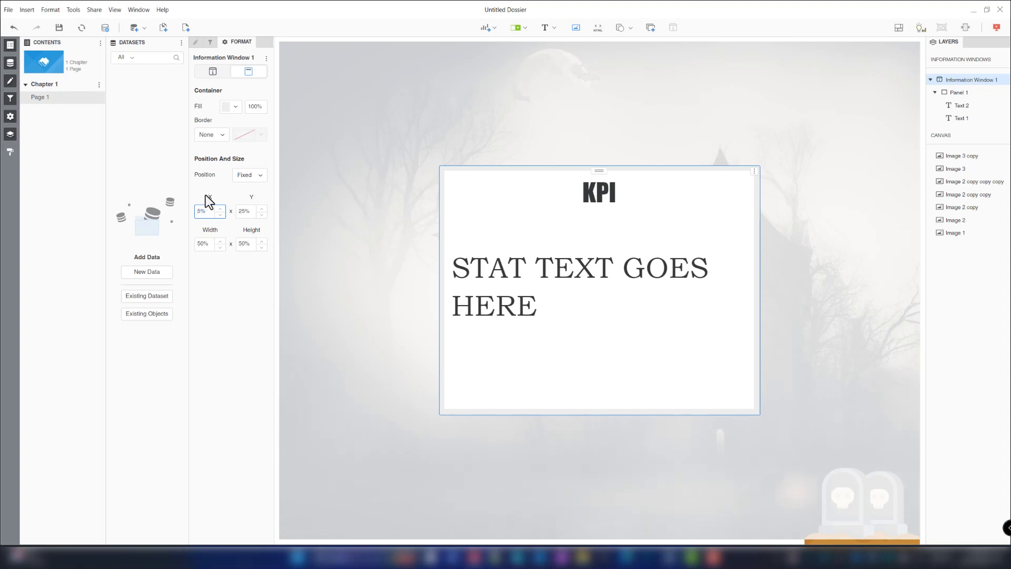
{"action": "type", "text": "3"}
{"action": "key", "text": "Tab"}
{"action": "type", "text": "1"}
{"action": "key", "text": "Tab"}
{"action": "type", "text": "23"}
{"action": "key", "text": "Tab"}
{"action": "type", "text": "25"}
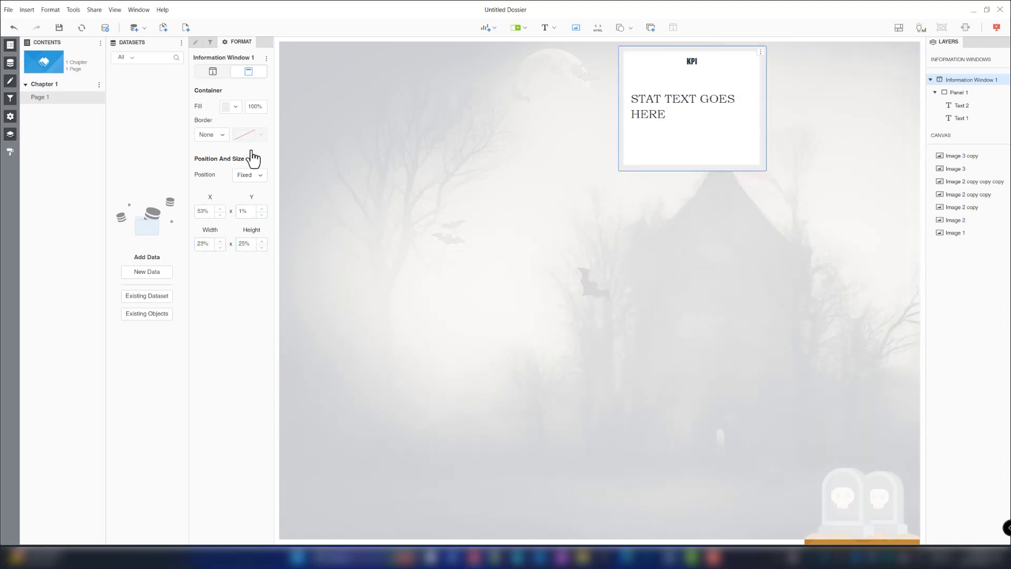
- Remove the fill from the information window container and from its panel background
{"action": "left_click", "coordinate": [232, 106]}
{"action": "left_click", "coordinate": [194, 172]}
{"action": "left_click", "coordinate": [329, 280]}
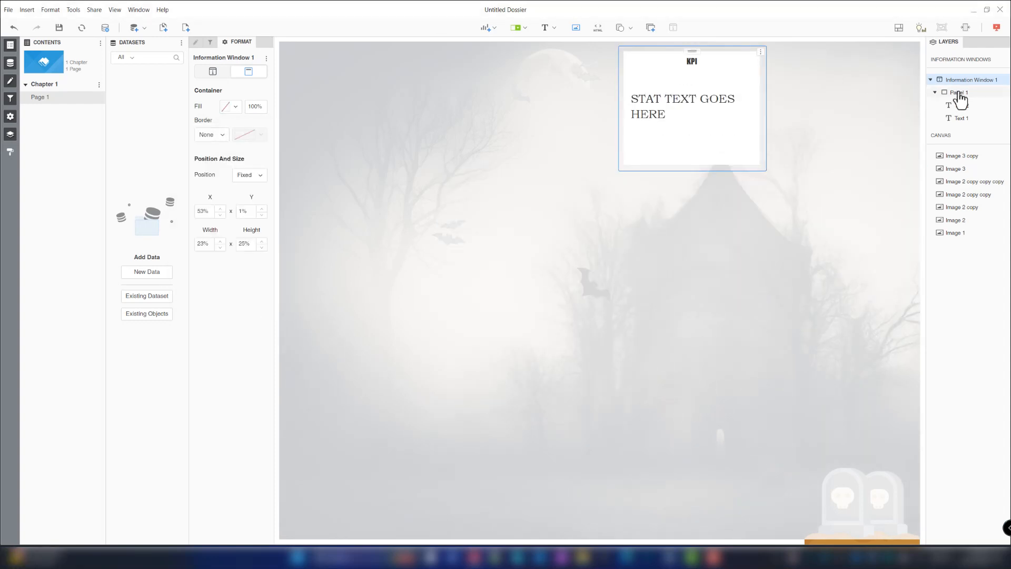
{"action": "left_click", "coordinate": [958, 92]}
{"action": "left_click", "coordinate": [226, 194]}
{"action": "left_click", "coordinate": [170, 243]}
{"action": "left_click", "coordinate": [327, 287]}
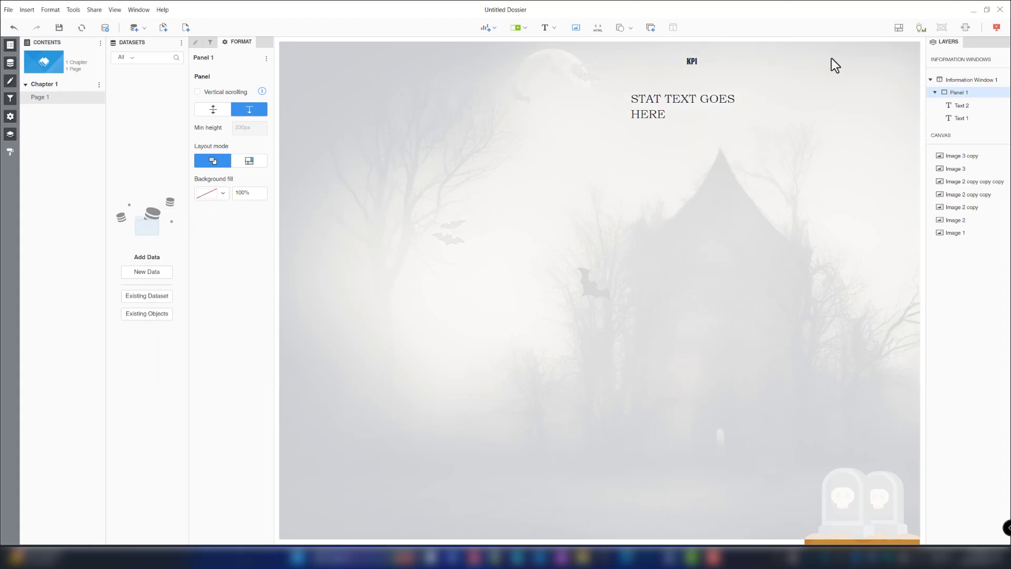
- Preview the page in presentation mode and return to editing
{"action": "left_click", "coordinate": [692, 69]}
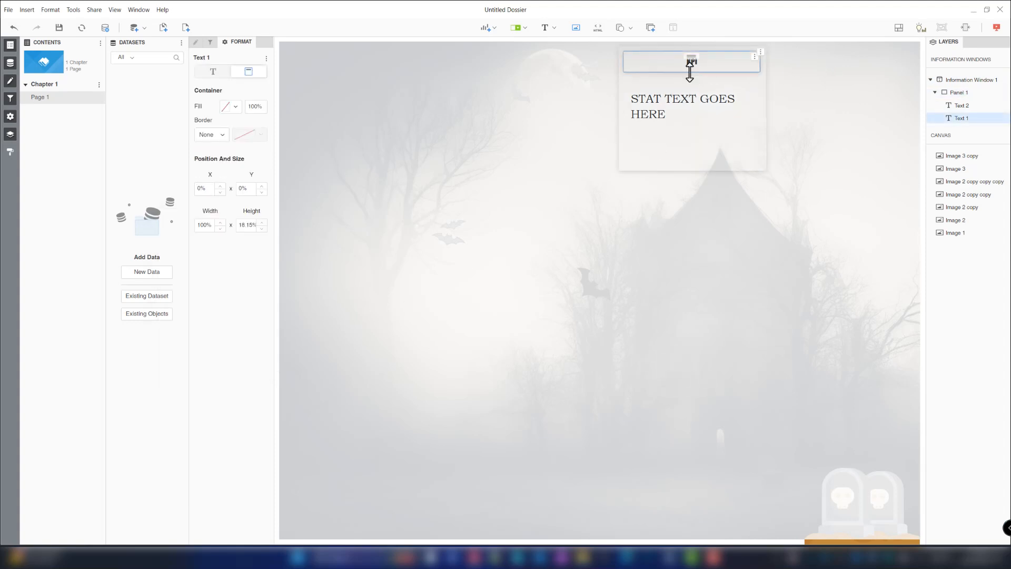
{"action": "left_click", "coordinate": [996, 29]}
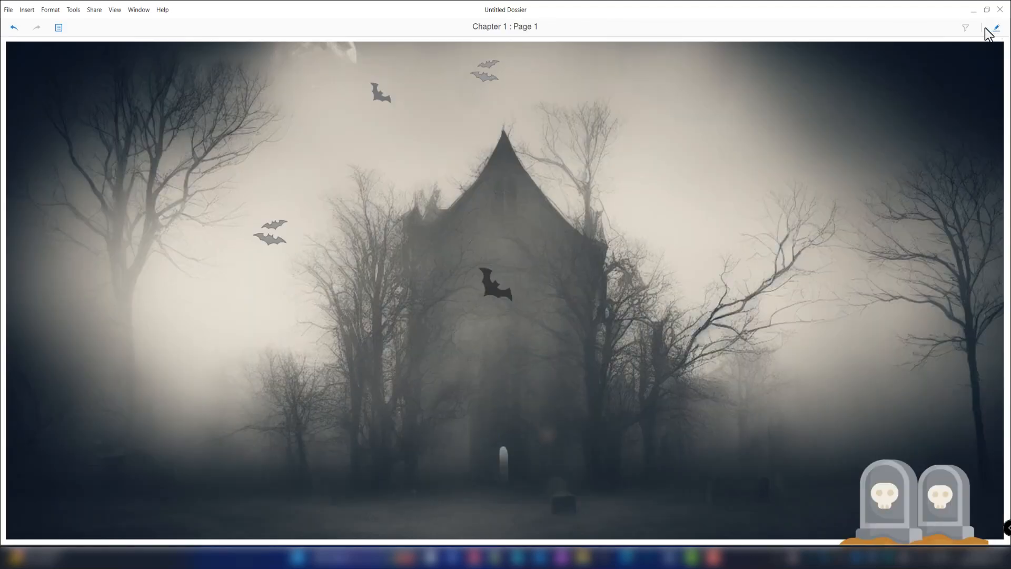
{"action": "left_click", "coordinate": [997, 28]}
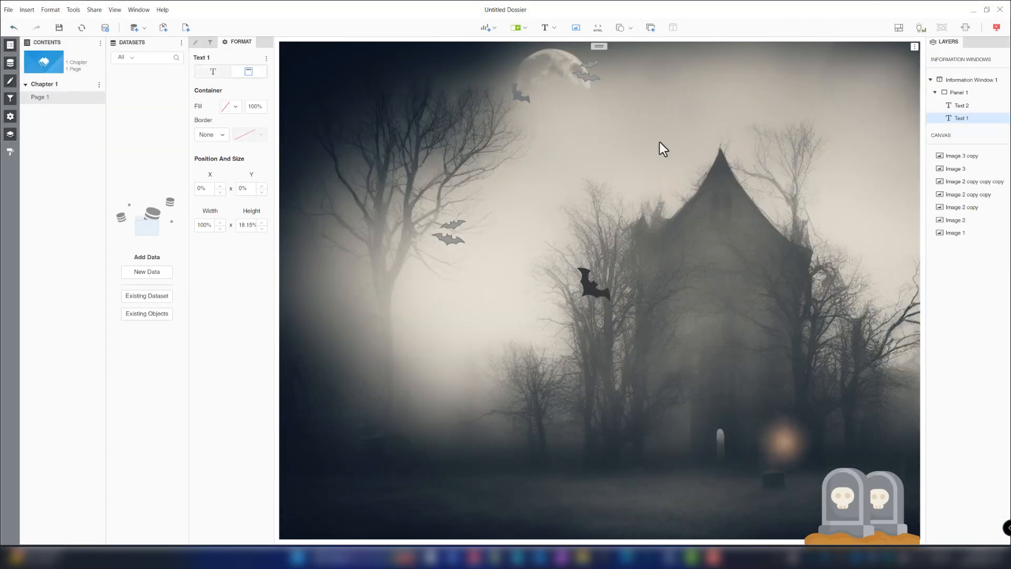
- Set Information Window 1 as the target of the bat image near the moon
{"action": "left_click", "coordinate": [600, 63]}
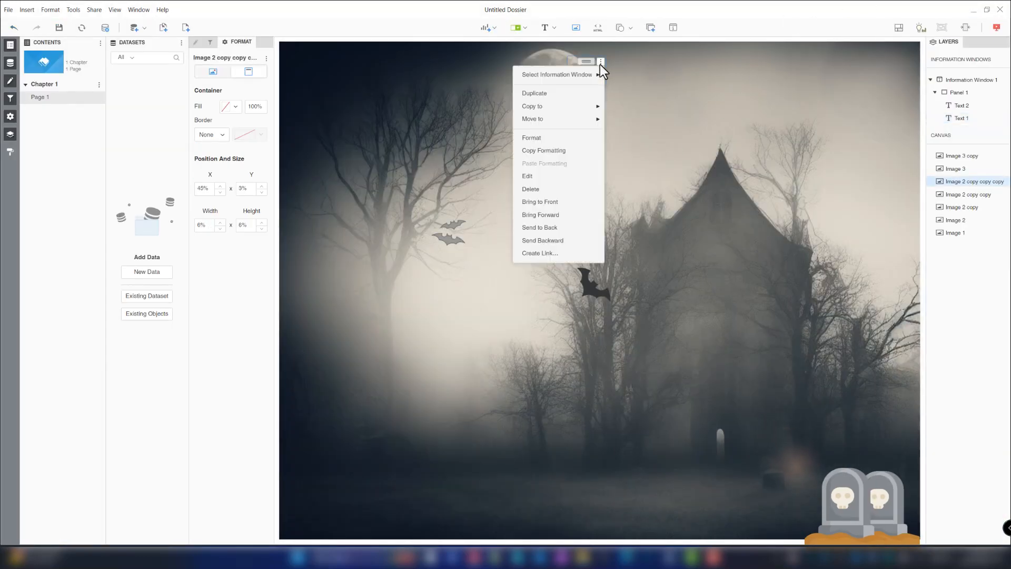
{"action": "mouse_move", "coordinate": [579, 79]}
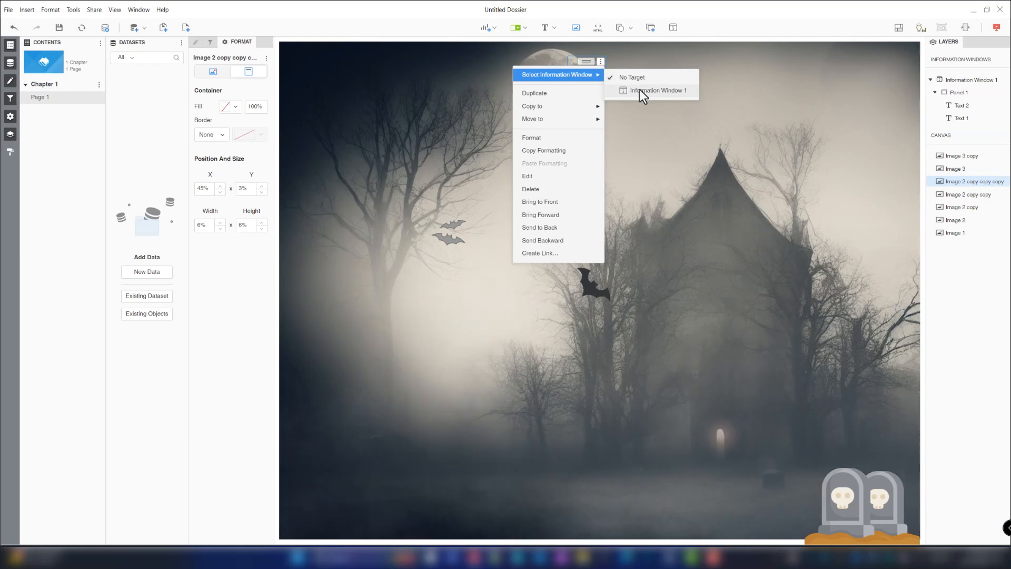
{"action": "left_click", "coordinate": [639, 89]}
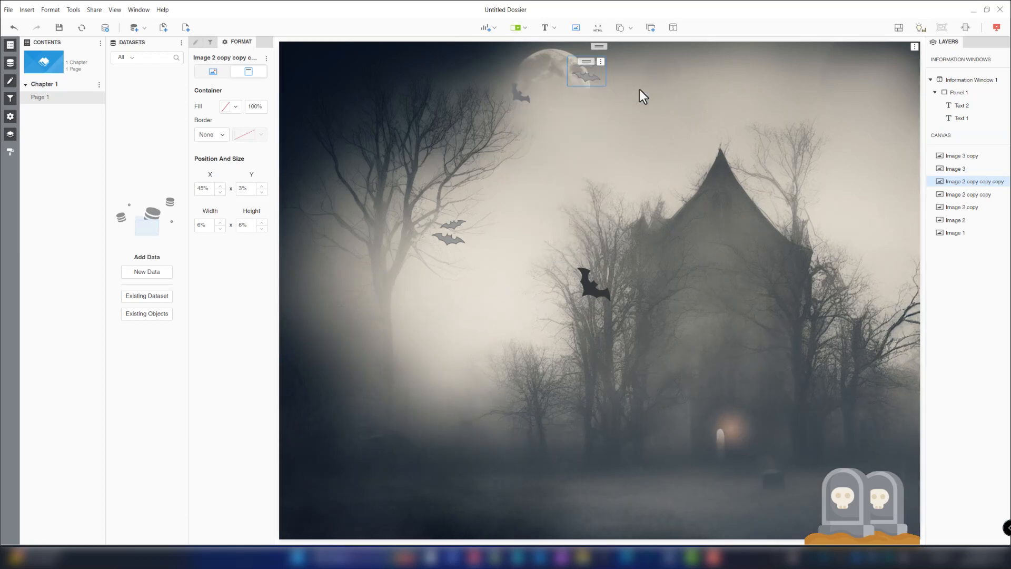
- Test in presentation mode by clicking the bat to show and hide the information window
{"action": "left_click", "coordinate": [996, 29]}
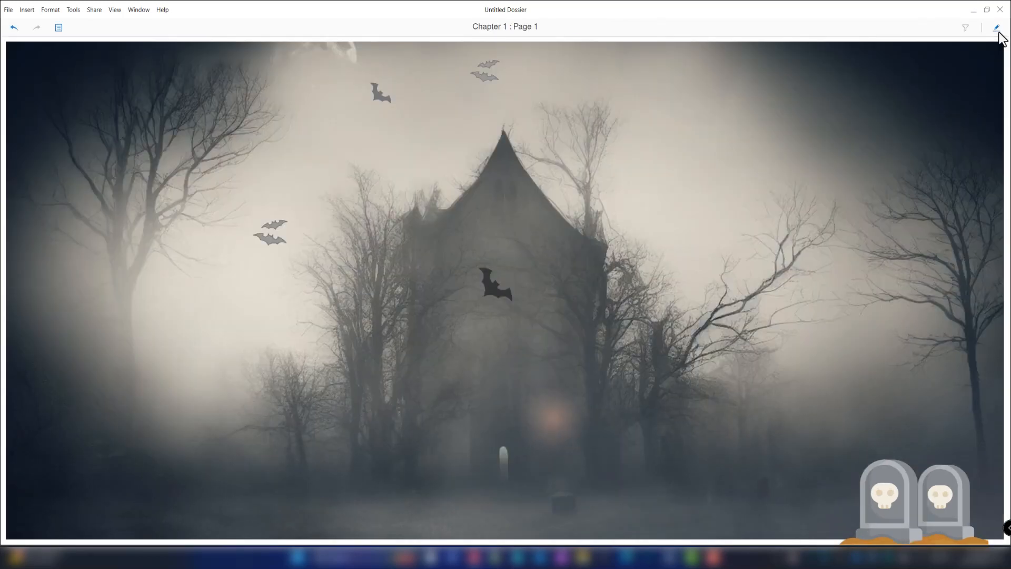
{"action": "left_click", "coordinate": [486, 87]}
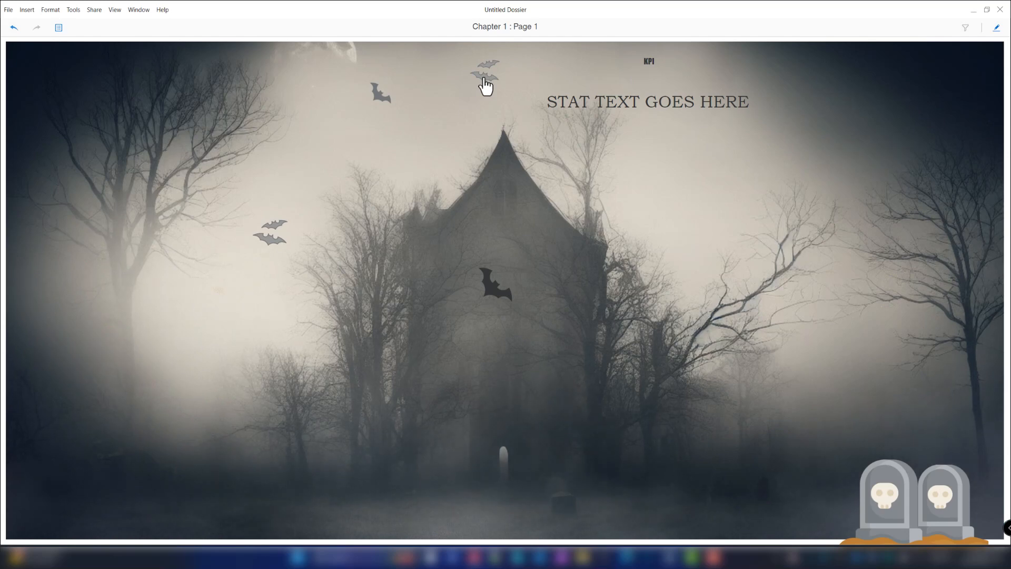
{"action": "left_click", "coordinate": [484, 79]}
{"action": "left_click", "coordinate": [484, 79]}
{"action": "left_click", "coordinate": [722, 141]}
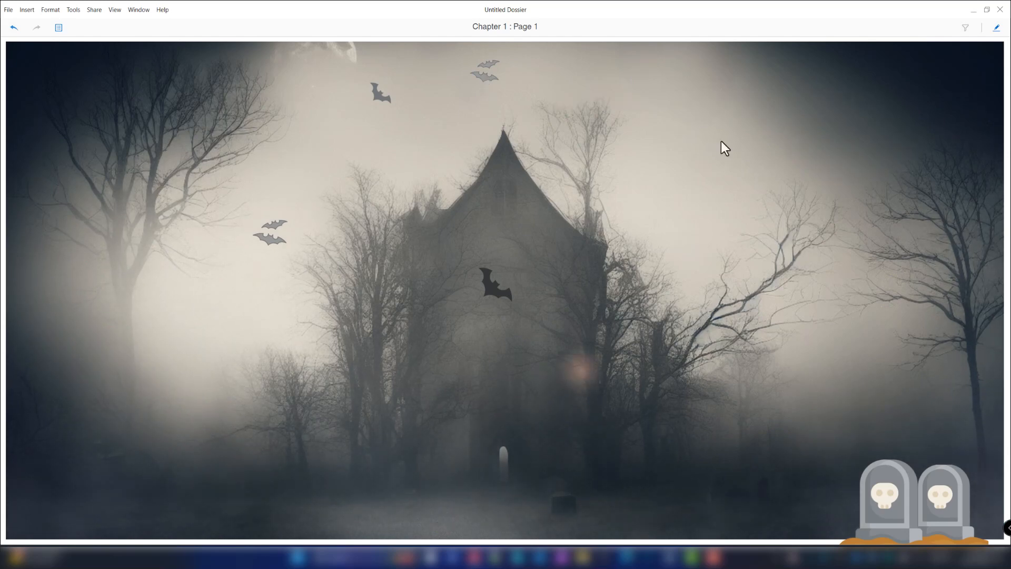
{"action": "left_click", "coordinate": [997, 28]}
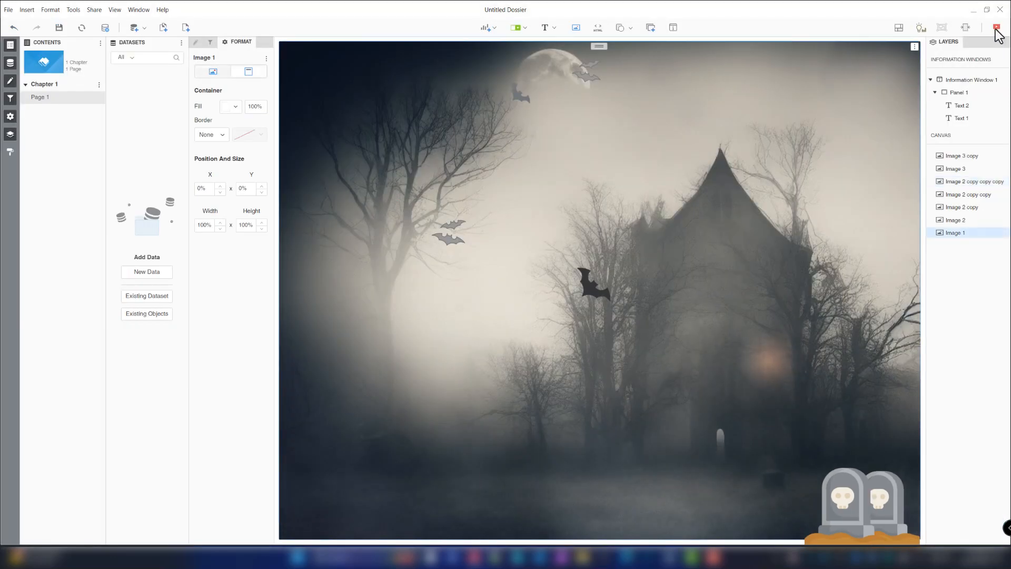
- Enlarge the KPI text box to about 31% of the panel height
{"action": "left_click", "coordinate": [952, 104]}
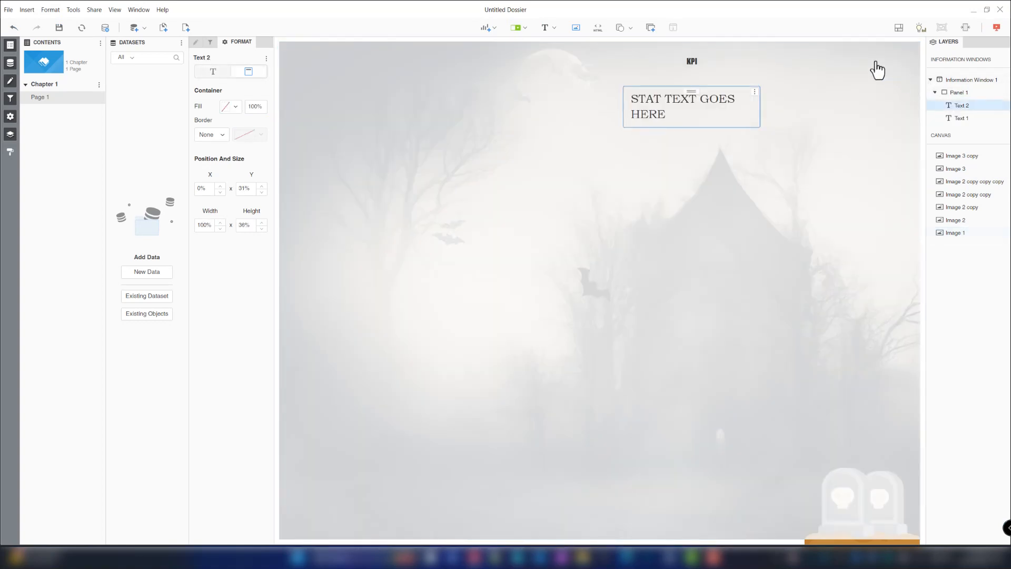
{"action": "left_click", "coordinate": [689, 67]}
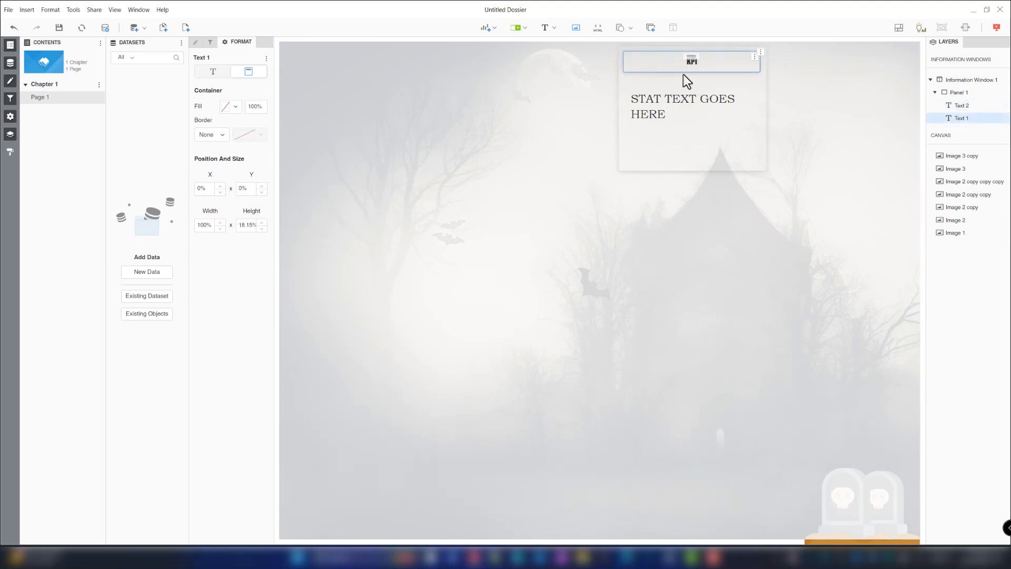
{"action": "left_click_drag", "start_coordinate": [683, 75], "coordinate": [684, 88]}
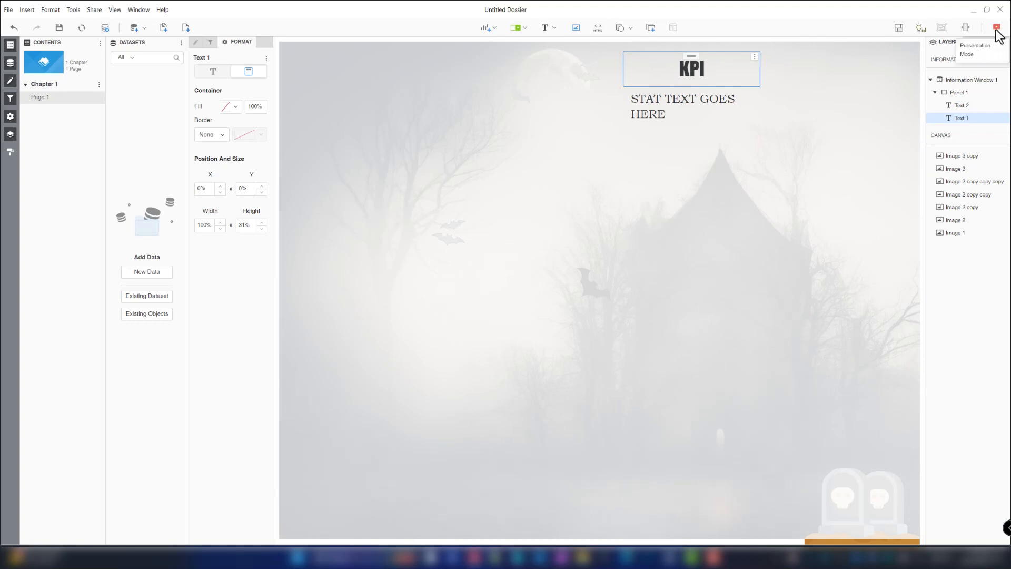
- Insert the yellow-smoke-png-13 image into the information window panel
{"action": "left_click", "coordinate": [957, 93]}
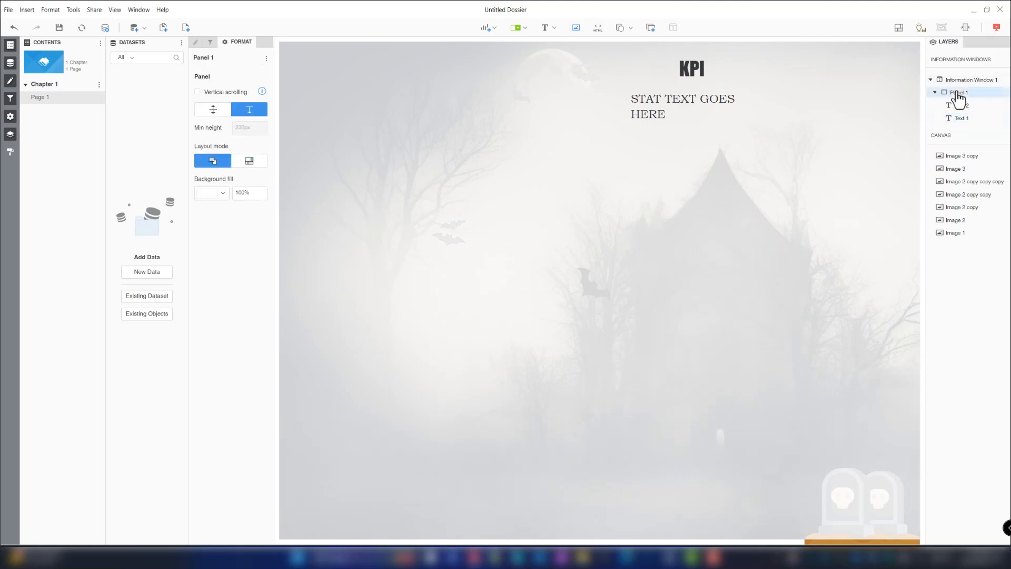
{"action": "left_click", "coordinate": [576, 28]}
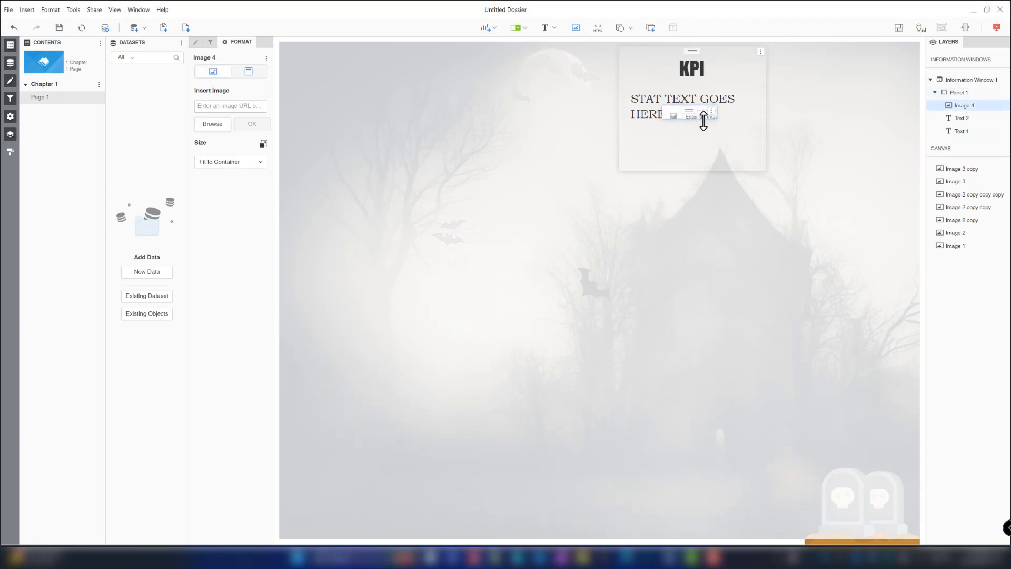
{"action": "left_click_drag", "start_coordinate": [703, 120], "coordinate": [709, 143]}
{"action": "left_click", "coordinate": [682, 132]}
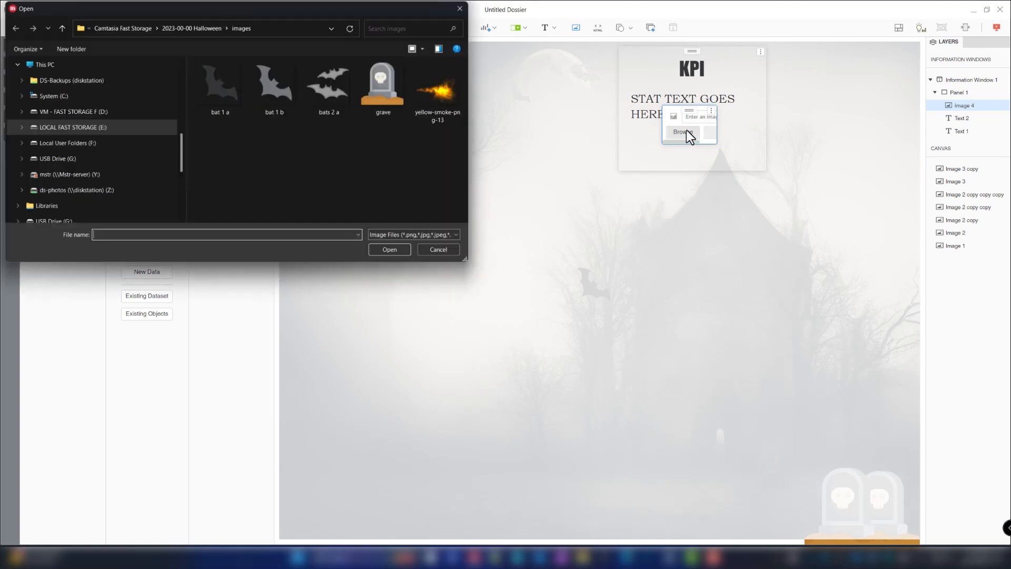
{"action": "double_click", "coordinate": [444, 97]}
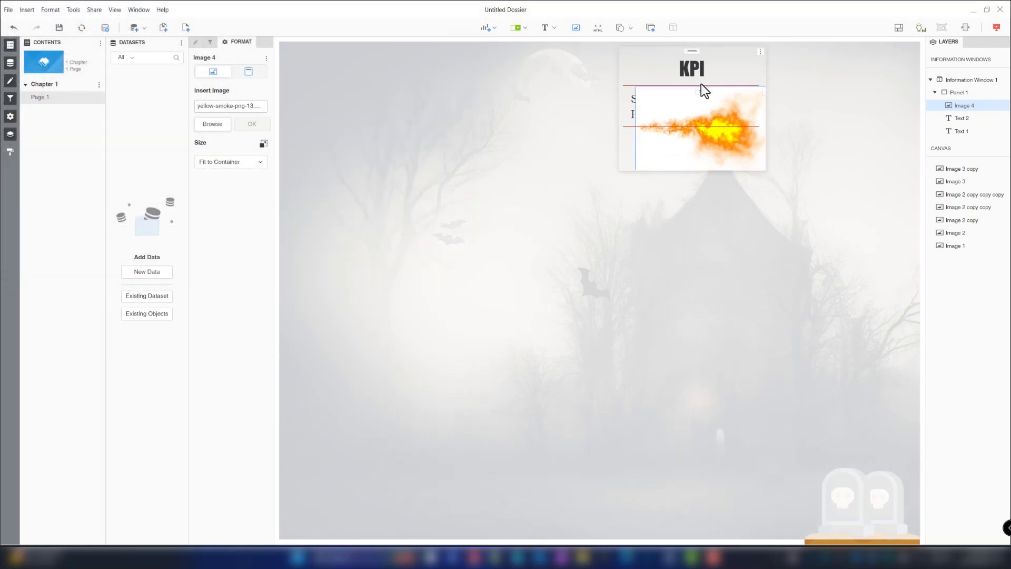
- Position the smoke image at X 0% and Y 0%, filling 100% width and 100% height
{"action": "left_click", "coordinate": [248, 71]}
{"action": "double_click", "coordinate": [201, 188]}
{"action": "type", "text": "0"}
{"action": "key", "text": "Tab"}
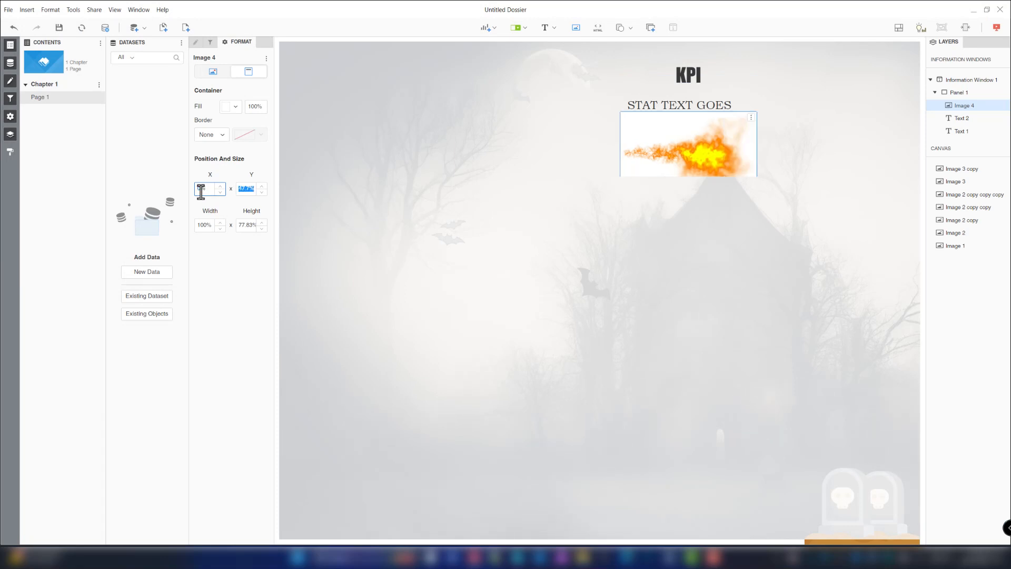
{"action": "type", "text": "0"}
{"action": "key", "text": "Tab"}
{"action": "key", "text": "Tab"}
{"action": "type", "text": "1"}
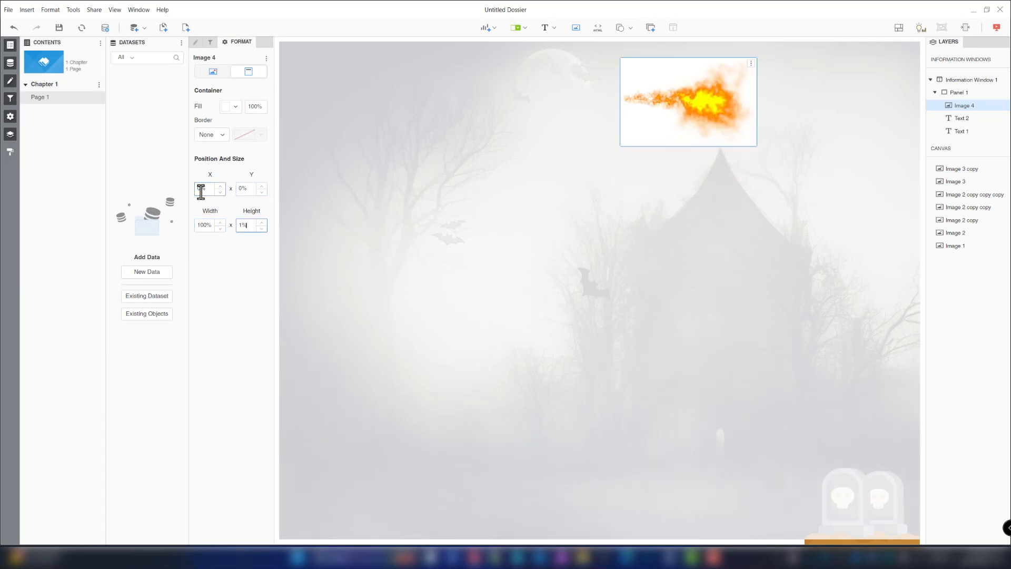
{"action": "key", "text": "Return"}
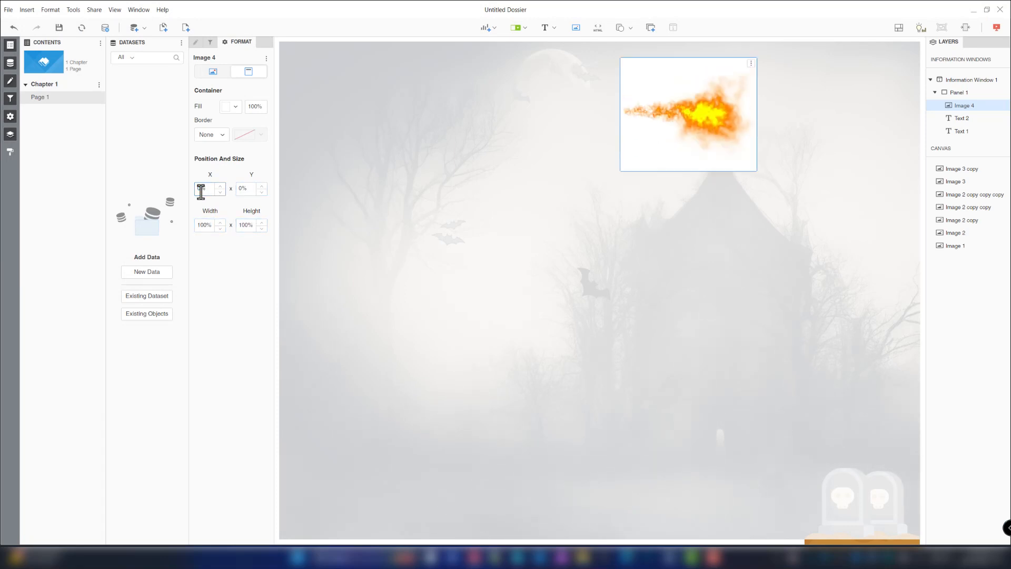
- Remove the smoke image's container fill
{"action": "left_click", "coordinate": [233, 106]}
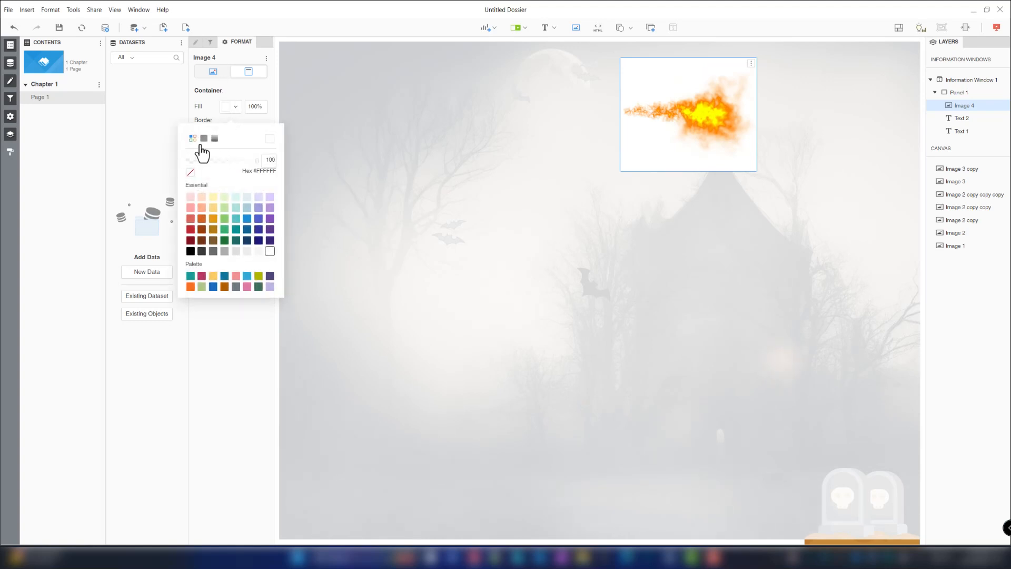
{"action": "left_click", "coordinate": [191, 173]}
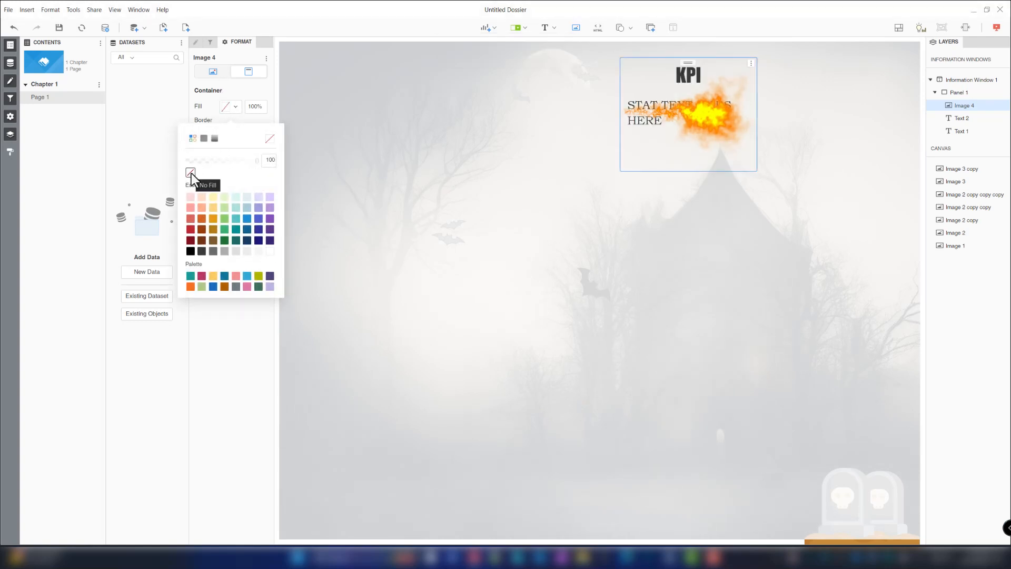
{"action": "left_click", "coordinate": [214, 98]}
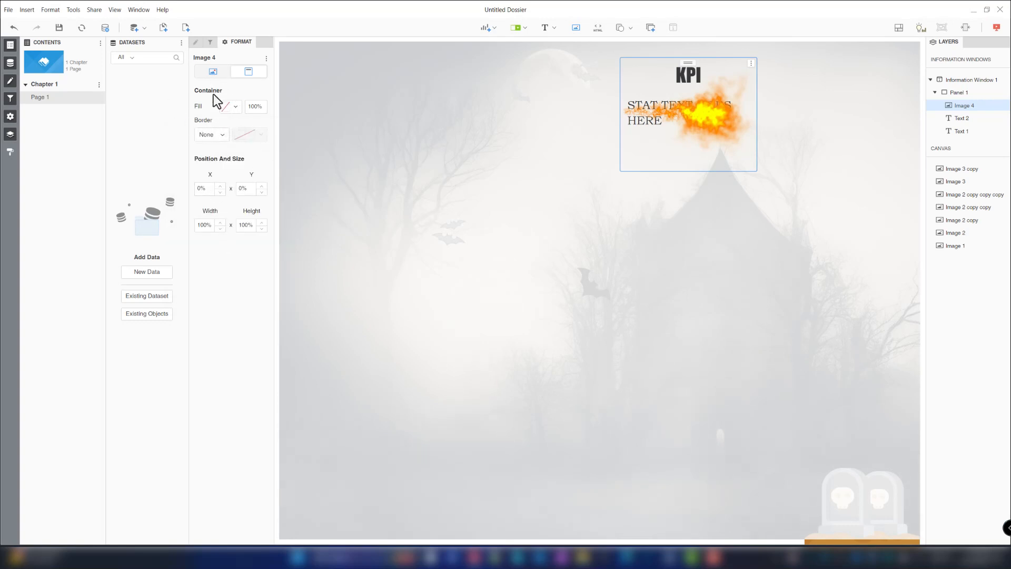
{"action": "left_click", "coordinate": [213, 72]}
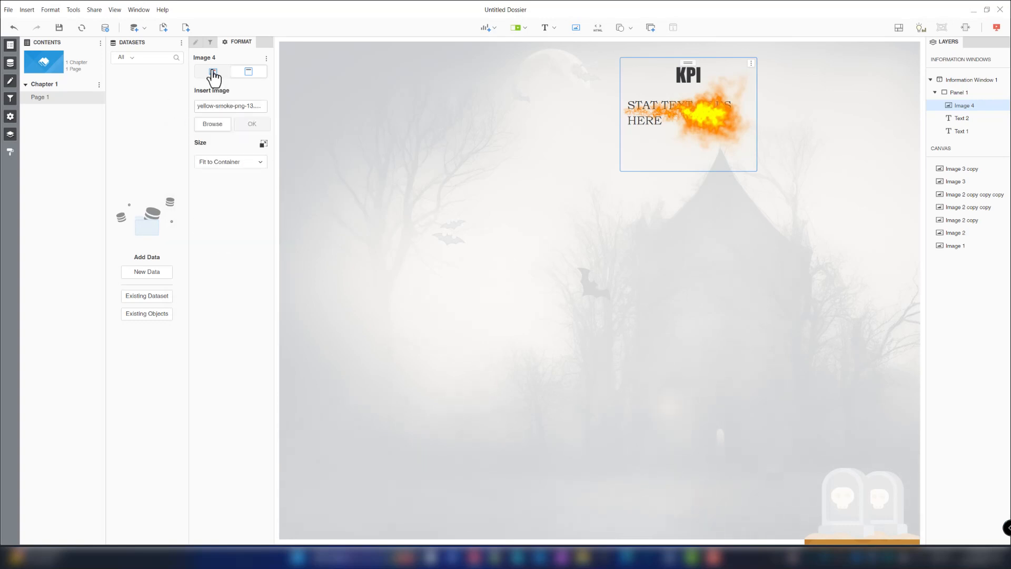
- Set the smoke image's size mode to Stretch
{"action": "left_click", "coordinate": [237, 163]}
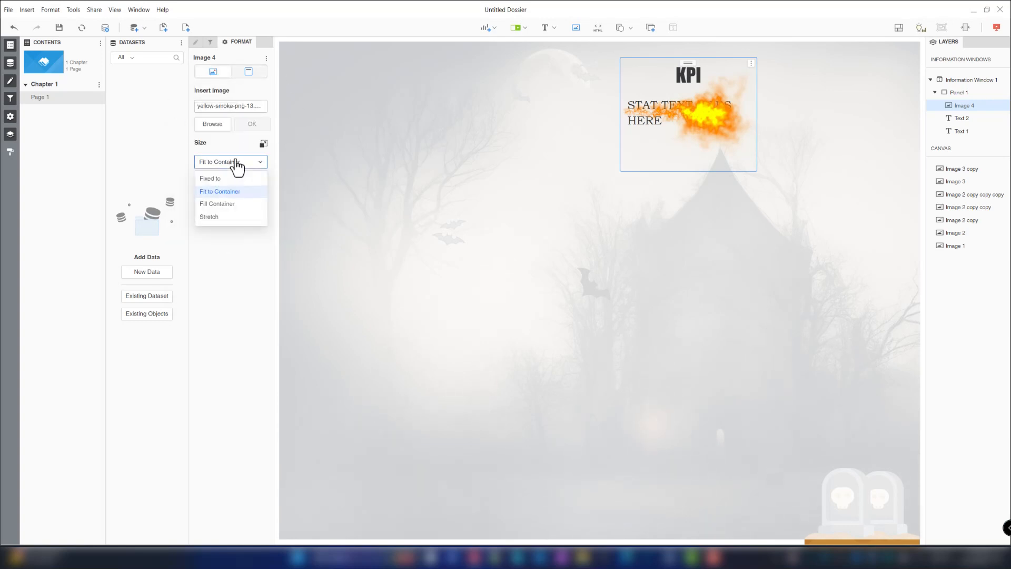
{"action": "left_click", "coordinate": [221, 205]}
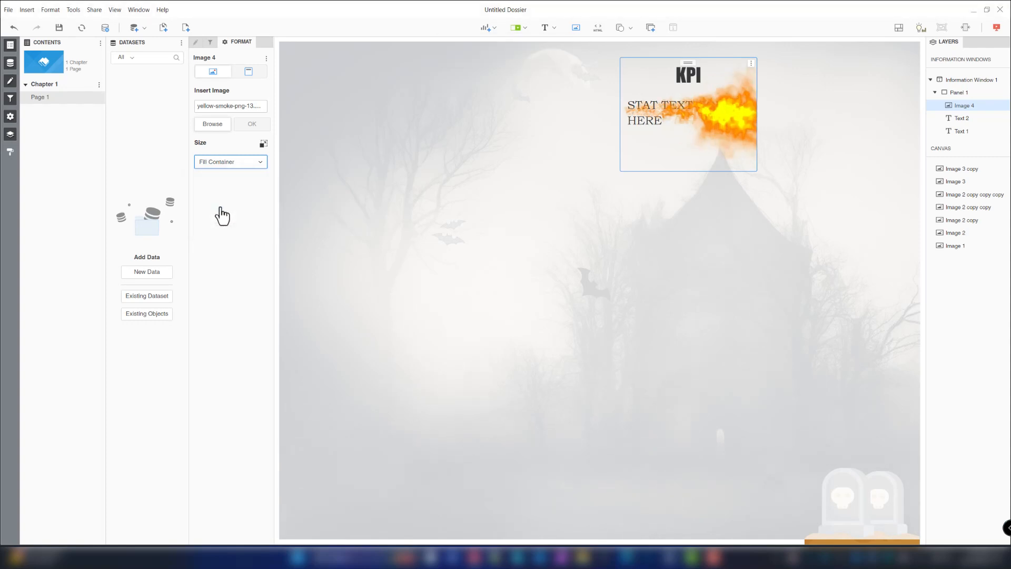
{"action": "left_click", "coordinate": [218, 167]}
{"action": "left_click", "coordinate": [207, 219]}
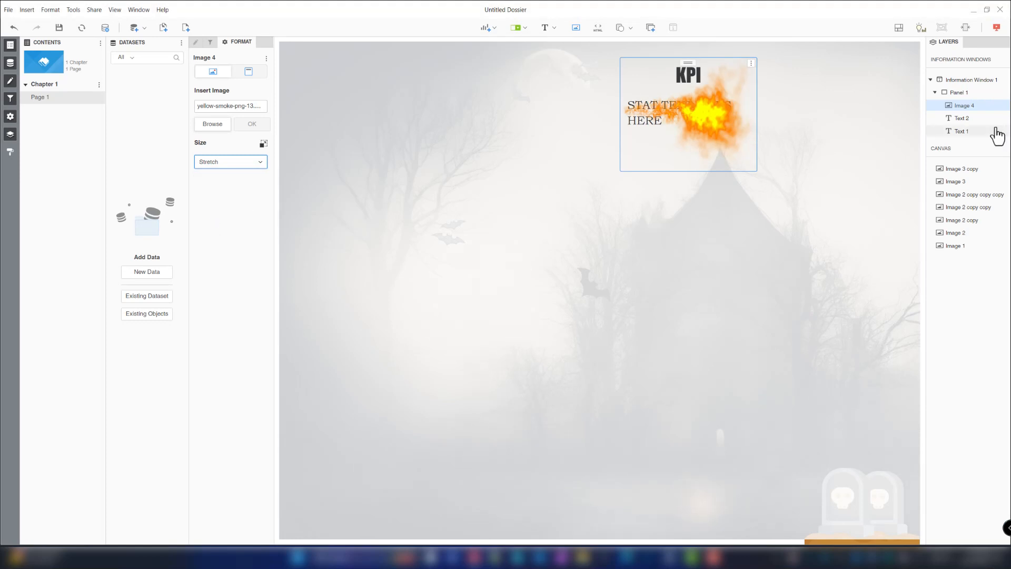
- Move the smoke image below the two text layers in the panel's layer order
{"action": "left_click_drag", "start_coordinate": [958, 110], "coordinate": [959, 138]}
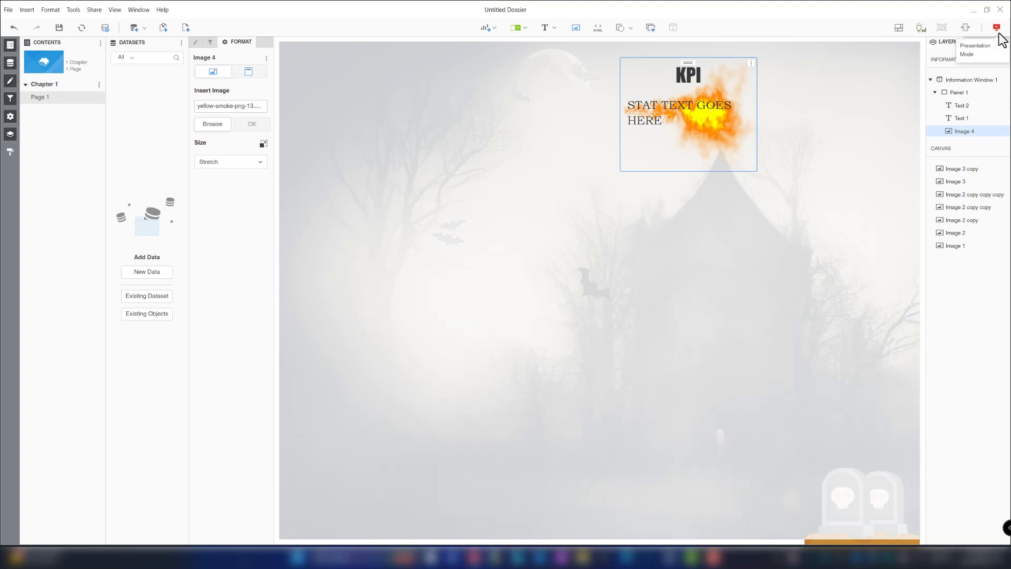
- Set the KPI text's font color to white
{"action": "left_click", "coordinate": [689, 76]}
{"action": "left_click", "coordinate": [213, 72]}
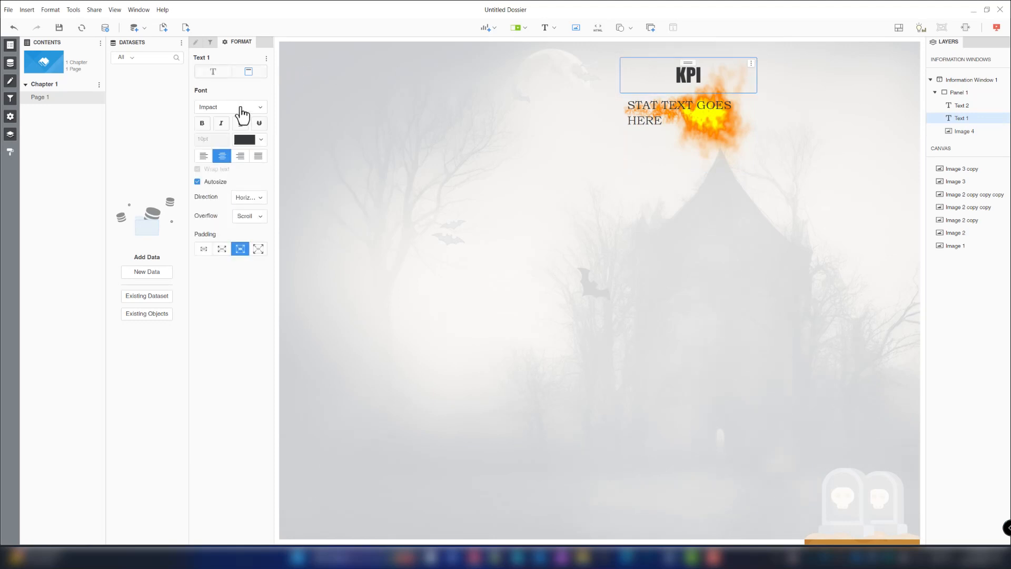
{"action": "left_click", "coordinate": [258, 141]}
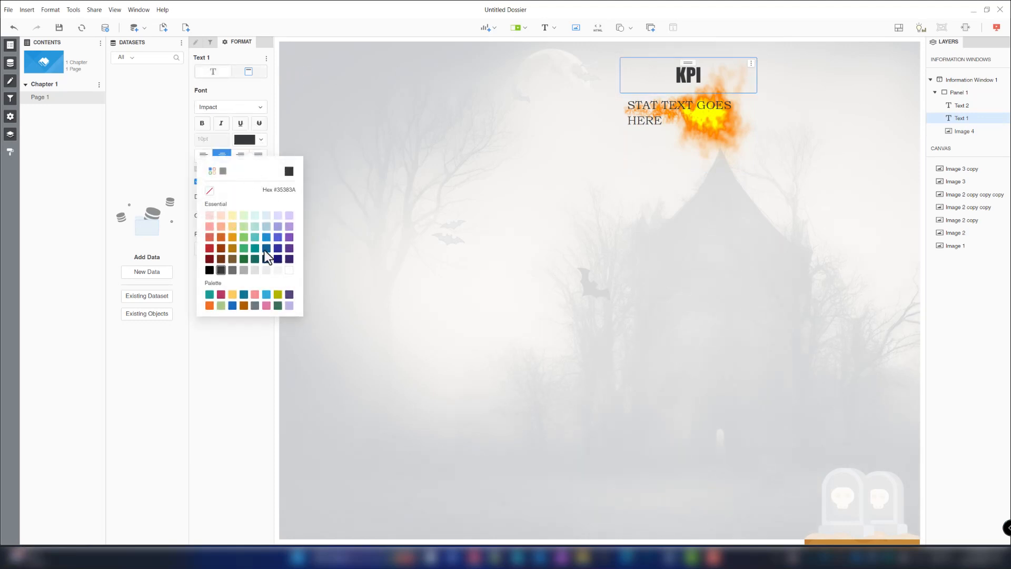
{"action": "left_click", "coordinate": [292, 271]}
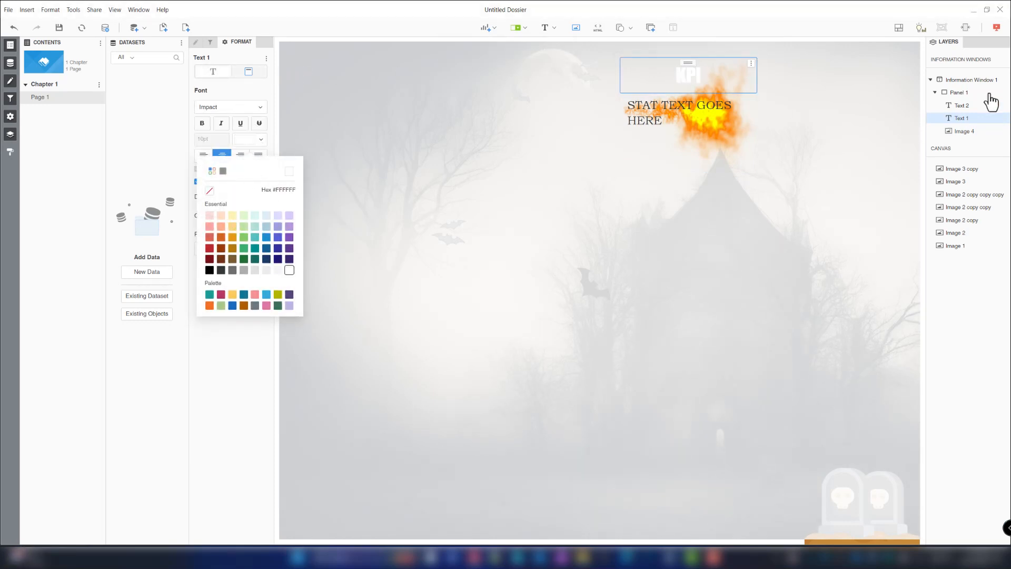
- Preview the page in presentation mode and open the bat's information window to check it
{"action": "left_click", "coordinate": [997, 28]}
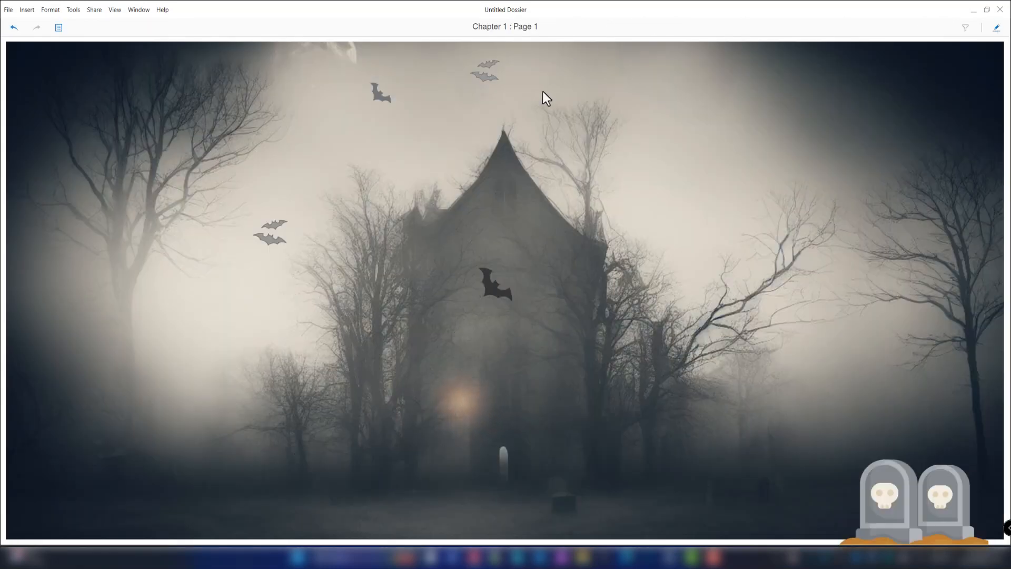
{"action": "left_click", "coordinate": [486, 87]}
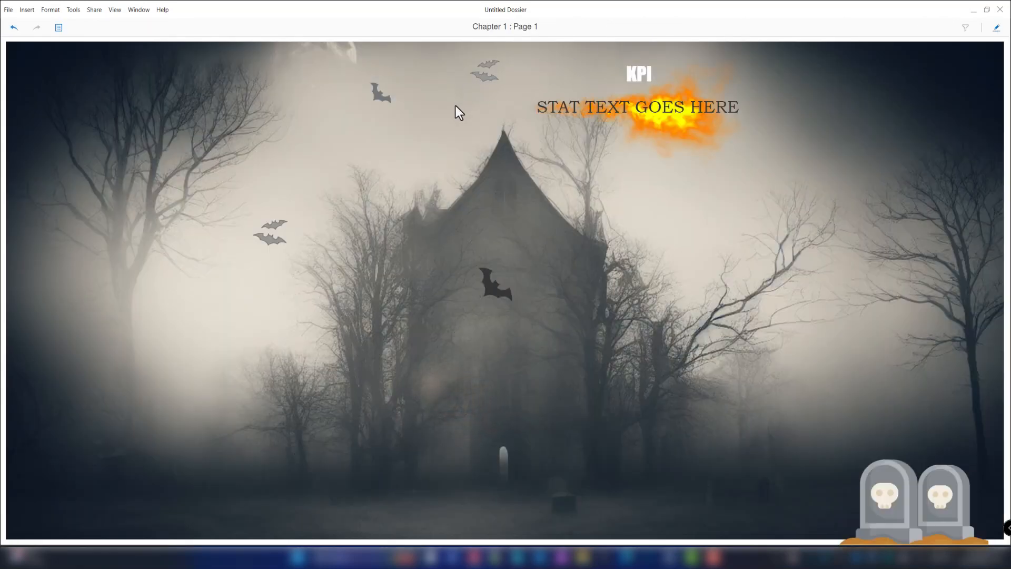
{"action": "left_click", "coordinate": [995, 29]}
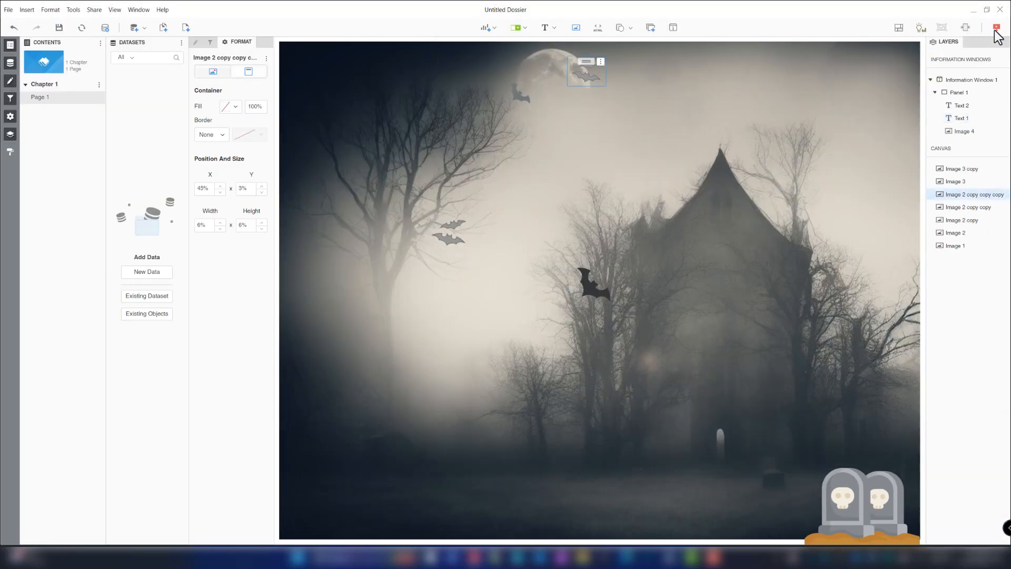
- Replace the KPI placeholder with the pasted text $3.6 BILLION
{"action": "left_click", "coordinate": [959, 106]}
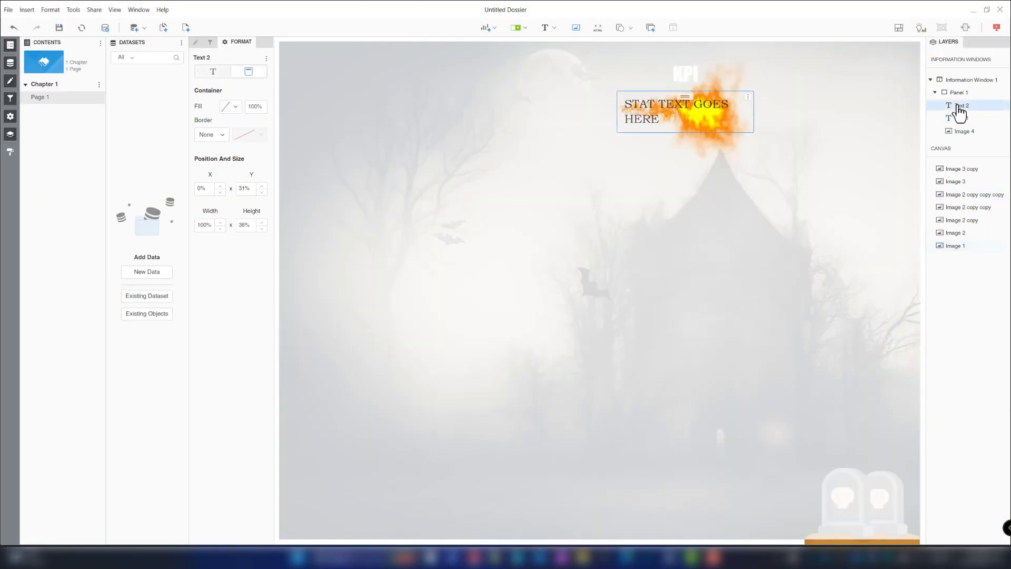
{"action": "left_click", "coordinate": [687, 74]}
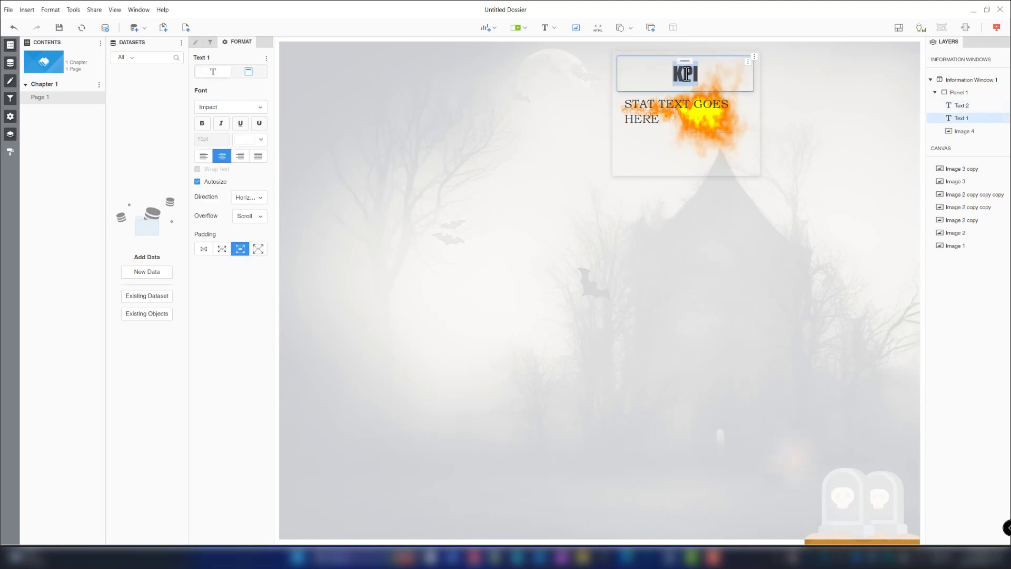
{"action": "type", "text": "$3.6 BILLION"}
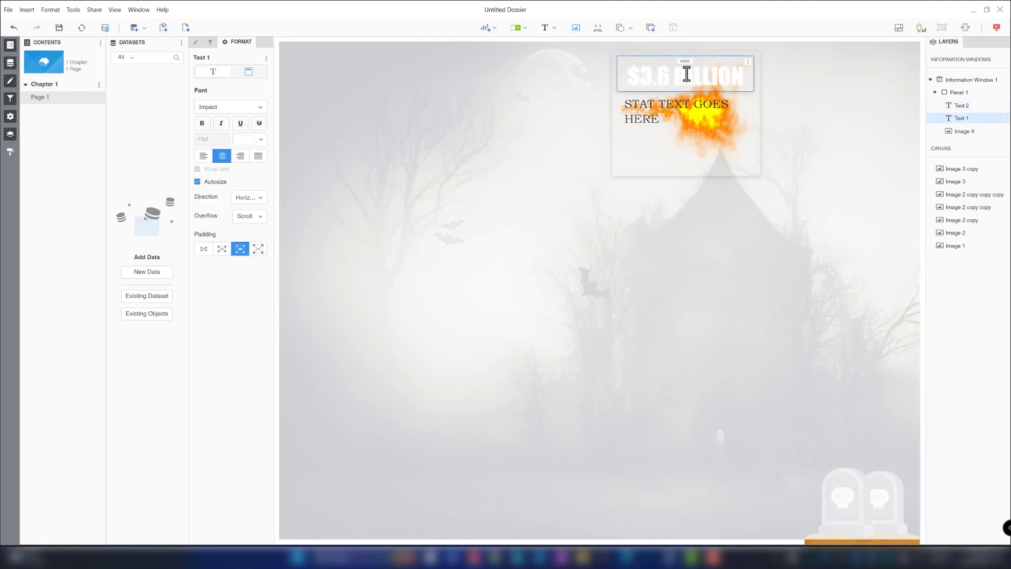
- Replace the stat placeholder with the pasted text 'The total Halloween spending on CANDY expected in 2023.'
{"action": "double_click", "coordinate": [674, 108]}
{"action": "type", "text": "CANDY expected in 2023."}
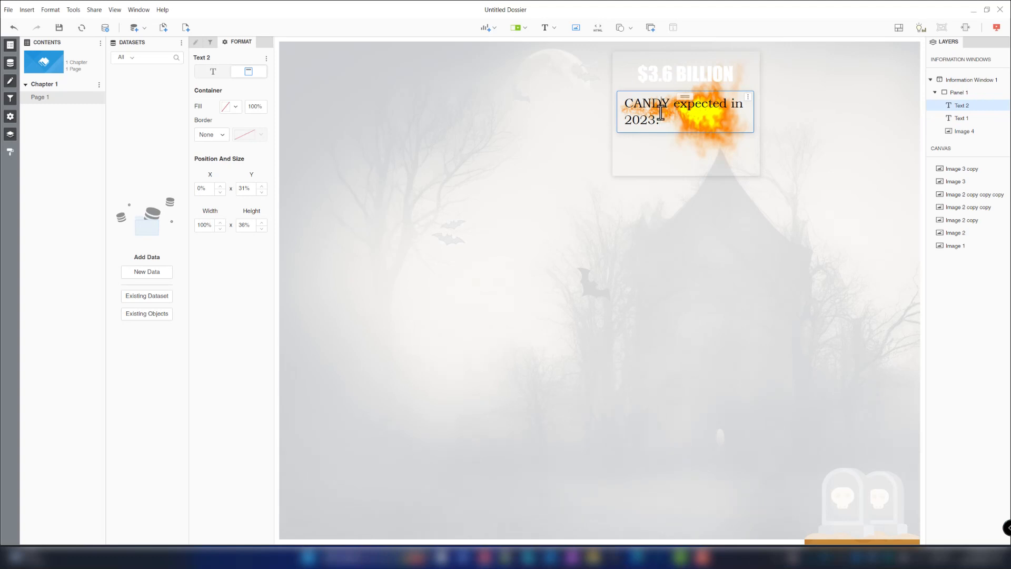
{"action": "left_click", "coordinate": [177, 96]}
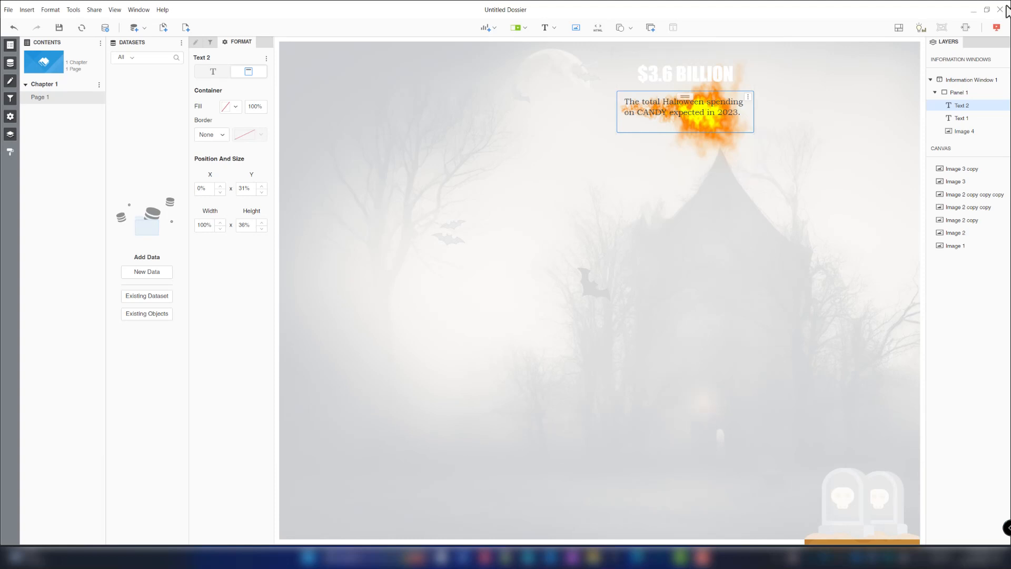
- Preview the page in presentation mode and open the bat's information window again
{"action": "left_click", "coordinate": [997, 28]}
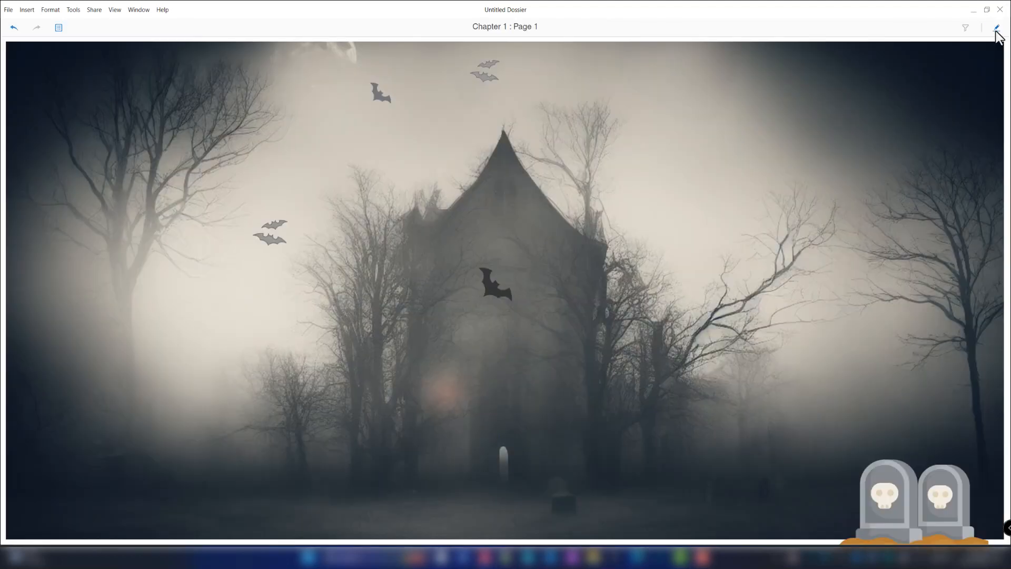
{"action": "left_click", "coordinate": [483, 81]}
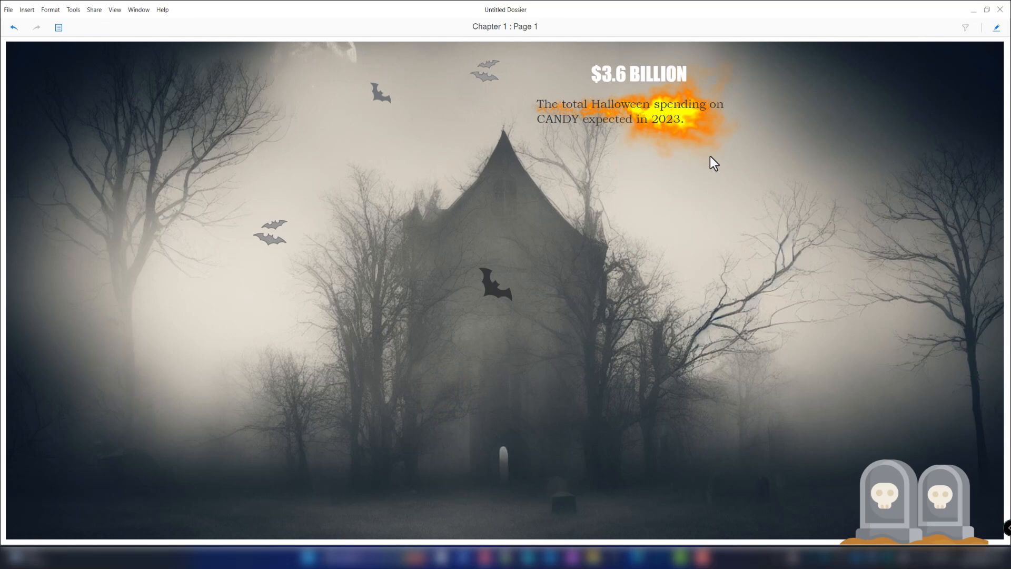
{"action": "left_click", "coordinate": [997, 28]}
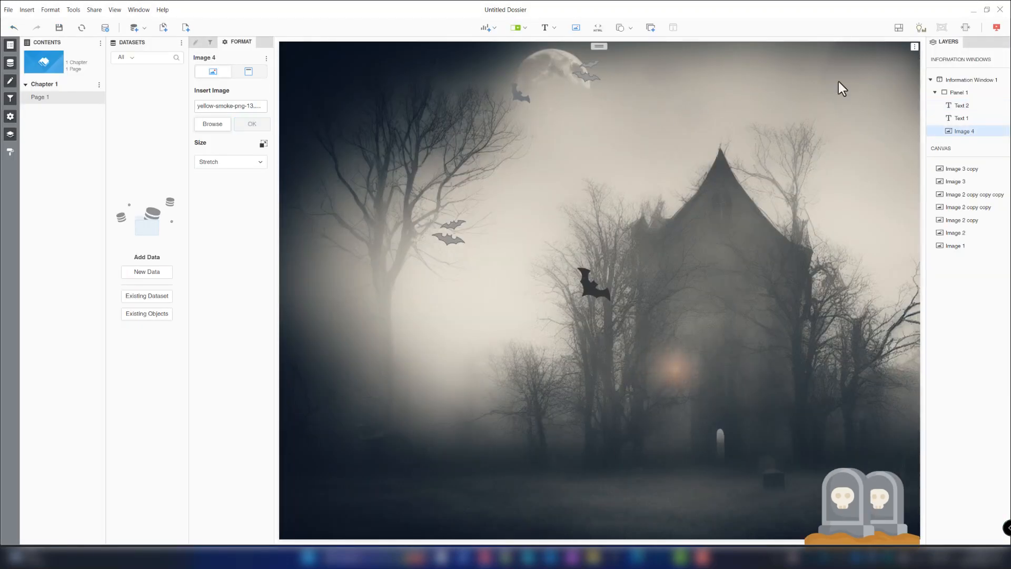
- Stretch the stat text box taller inside the information window
{"action": "left_click", "coordinate": [957, 93]}
{"action": "left_click", "coordinate": [656, 140]}
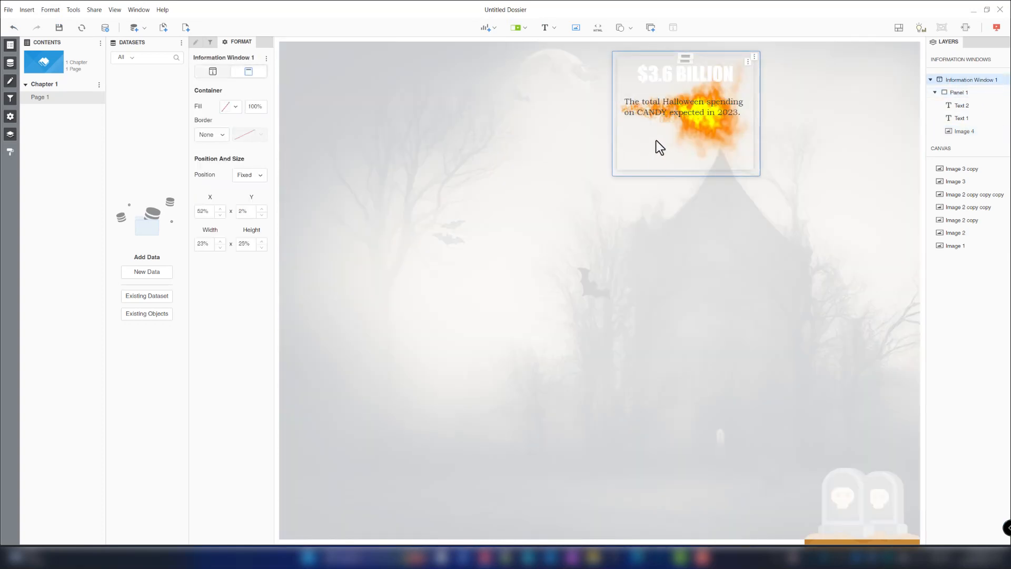
{"action": "left_click_drag", "start_coordinate": [663, 135], "coordinate": [662, 172]}
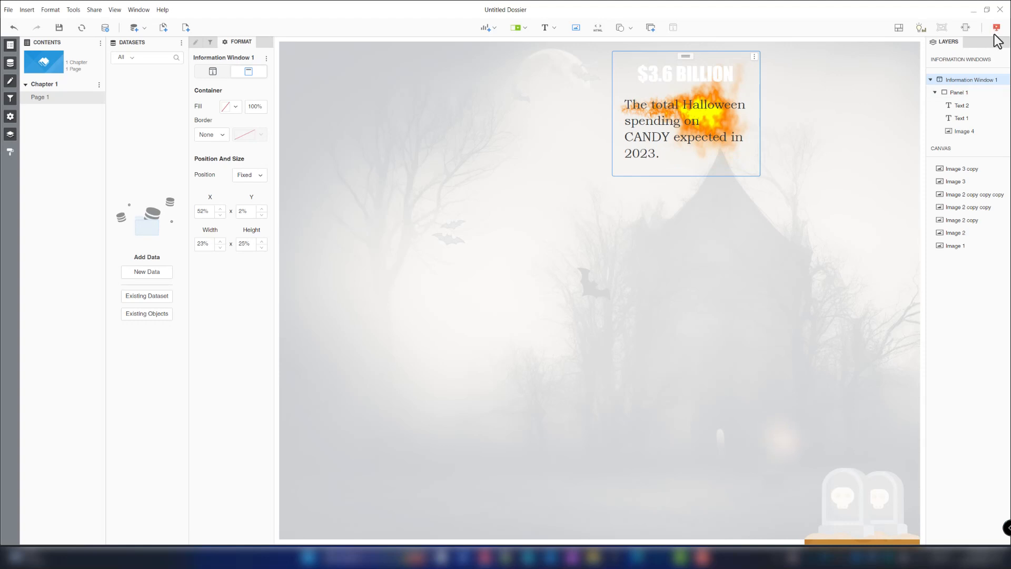
- Center-align the stat text
{"action": "left_click", "coordinate": [212, 72]}
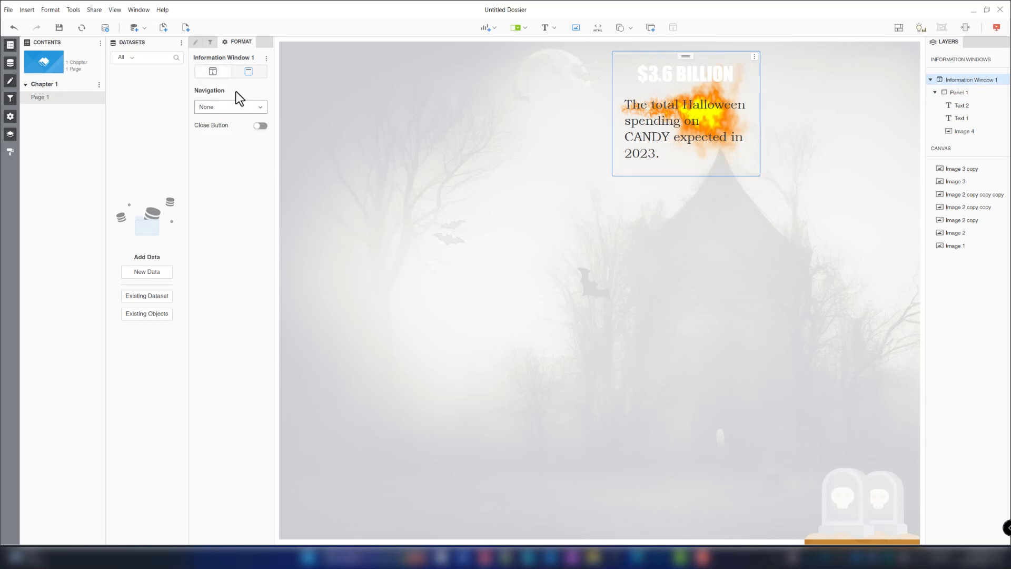
{"action": "left_click", "coordinate": [248, 74]}
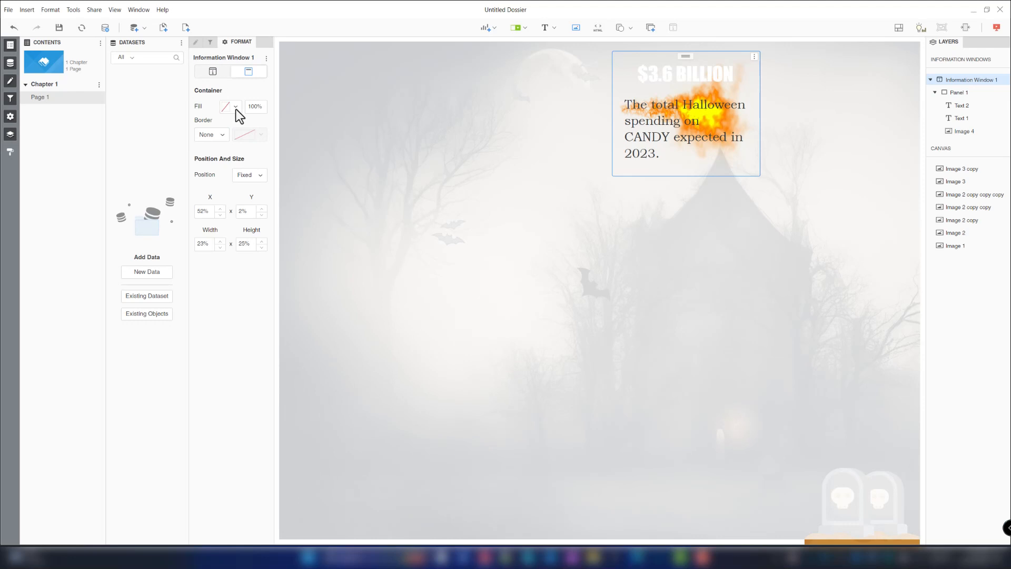
{"action": "left_click", "coordinate": [645, 124]}
{"action": "left_click", "coordinate": [214, 70]}
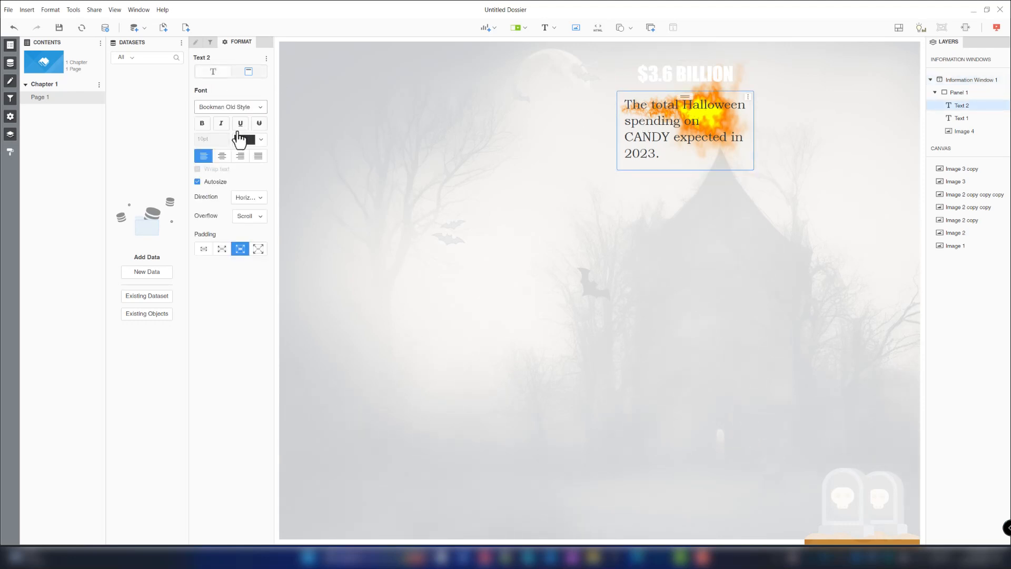
{"action": "left_click", "coordinate": [222, 156]}
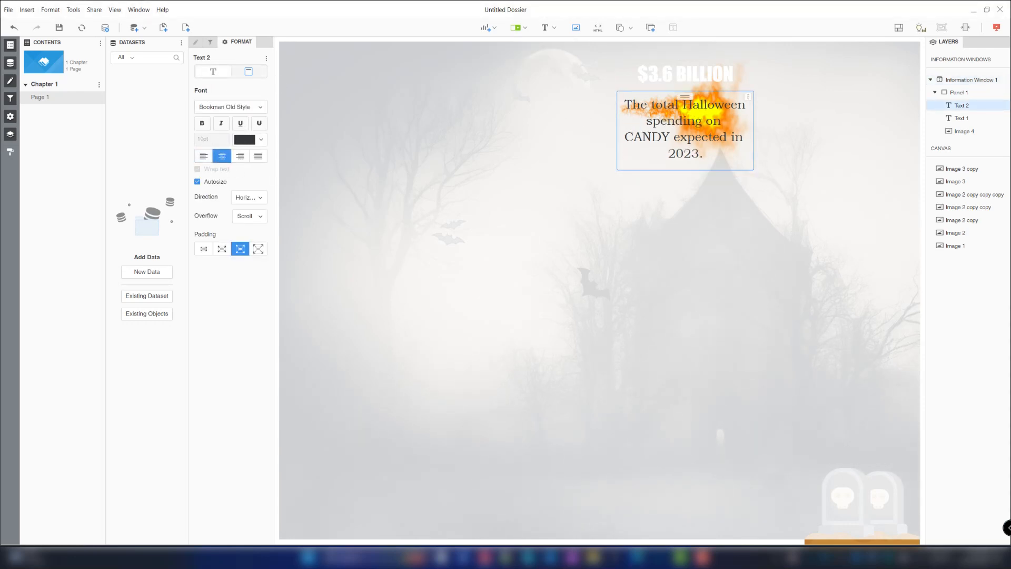
- Preview the information window in presentation mode and return to editing
{"action": "left_click", "coordinate": [996, 29]}
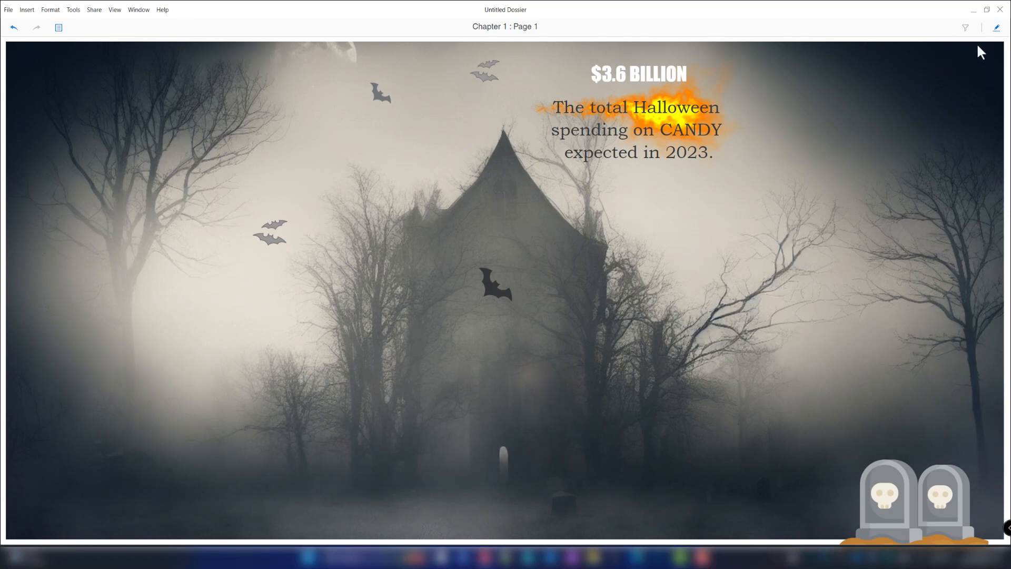
{"action": "left_click", "coordinate": [995, 29]}
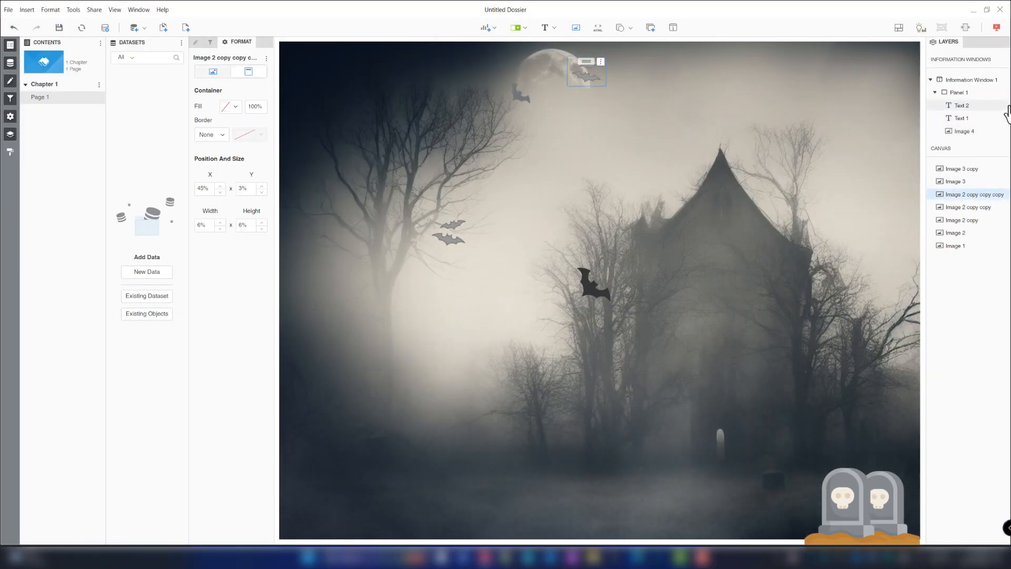
- Duplicate the information window and move the copy toward the lower right of the page
{"action": "right_click", "coordinate": [967, 83]}
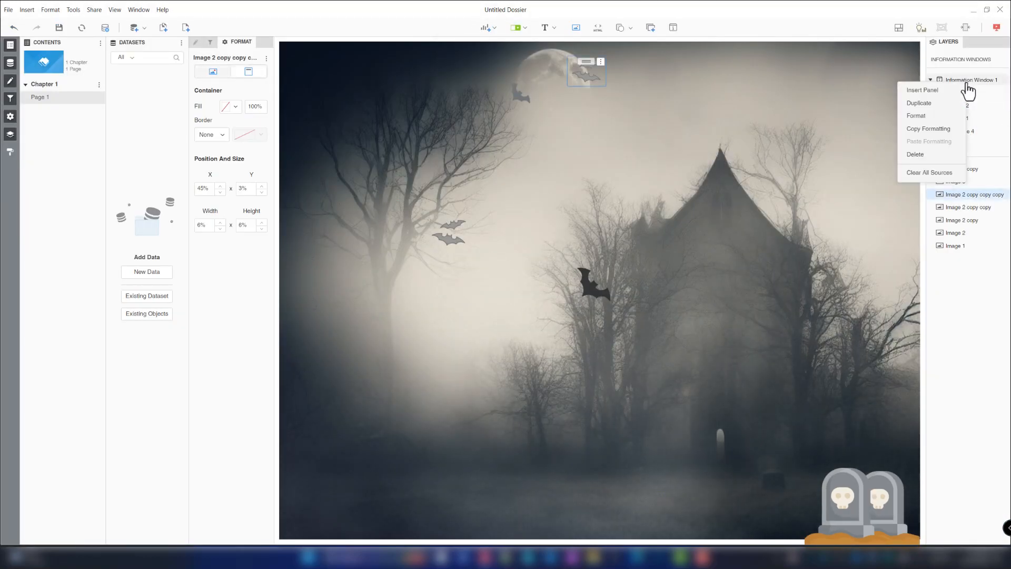
{"action": "left_click", "coordinate": [935, 105]}
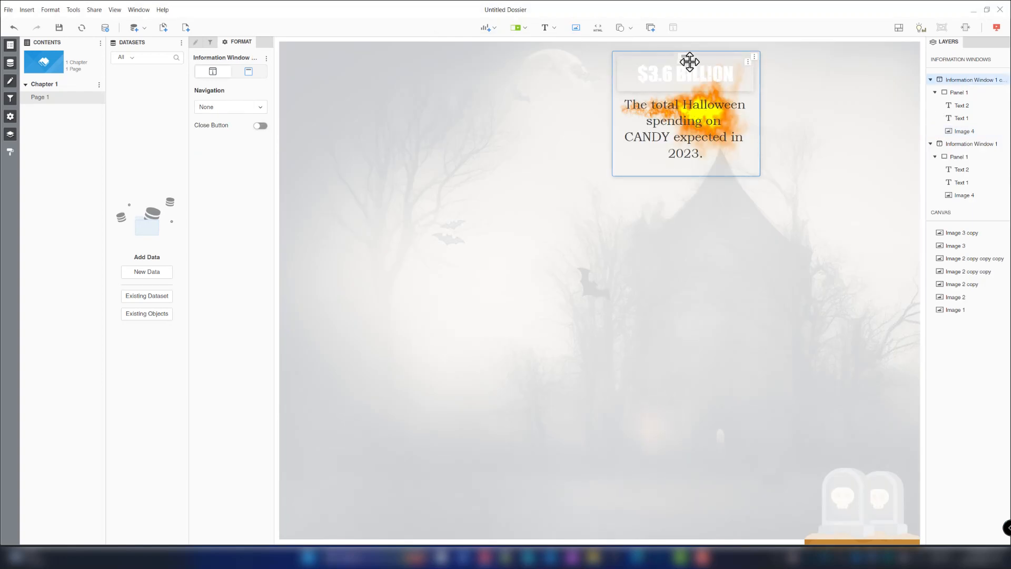
{"action": "left_click_drag", "start_coordinate": [692, 67], "coordinate": [816, 335]}
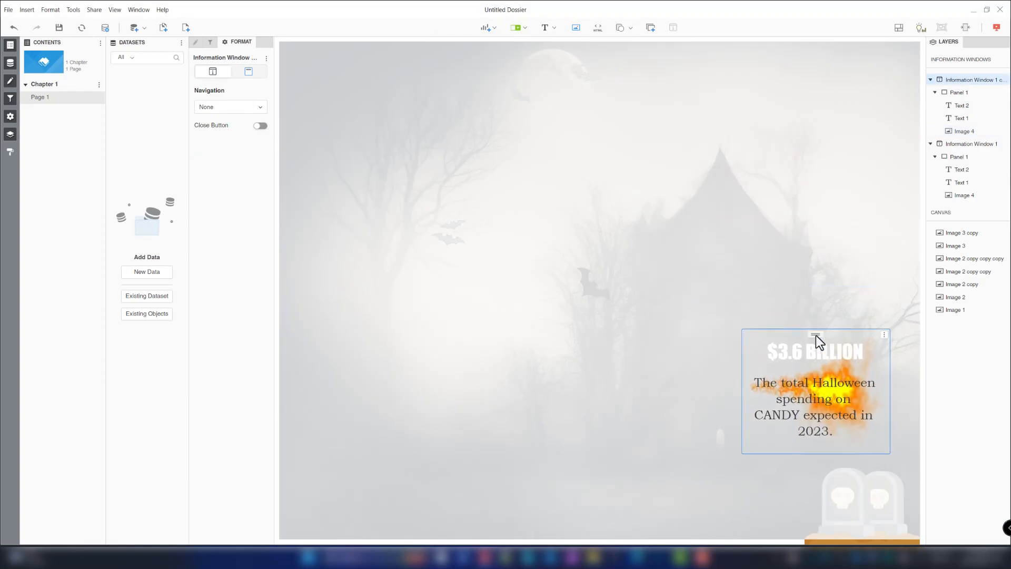
- Create further information window duplicates, placing one at about X 12% and Y 11%
{"action": "left_click", "coordinate": [886, 336]}
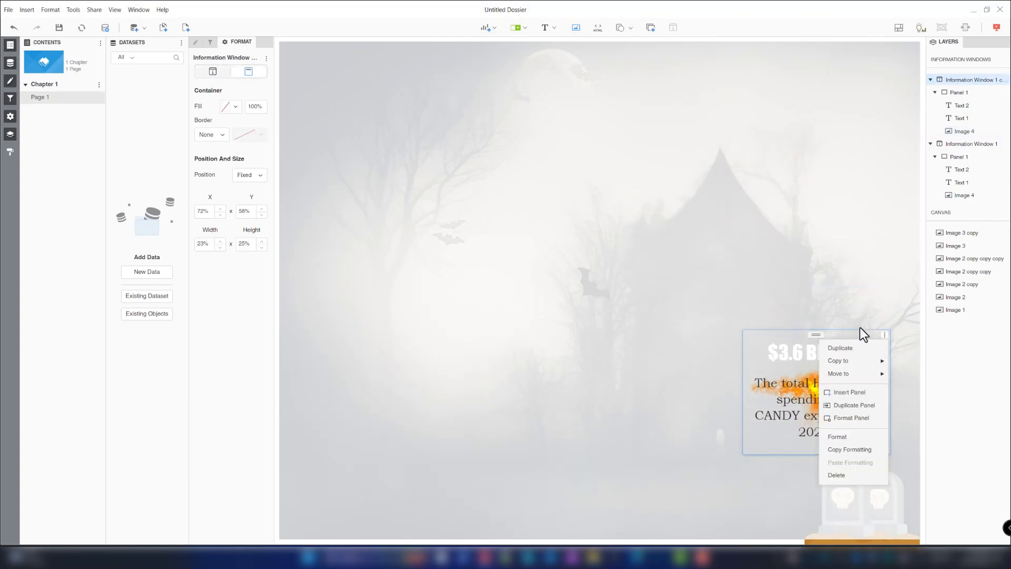
{"action": "left_click", "coordinate": [841, 347]}
{"action": "left_click_drag", "start_coordinate": [817, 334], "coordinate": [432, 100]}
{"action": "left_click", "coordinate": [461, 265]}
{"action": "left_click", "coordinate": [433, 279]}
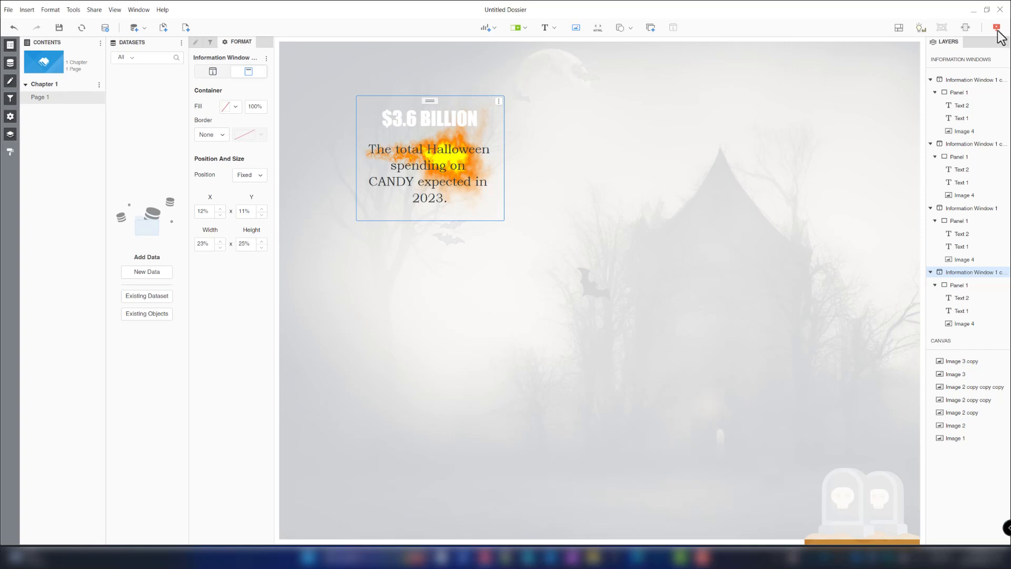
- Link the bat near the moon to Information Window 1 copy copy copy
{"action": "left_click", "coordinate": [688, 168]}
{"action": "left_click", "coordinate": [530, 87]}
{"action": "mouse_move", "coordinate": [522, 99]}
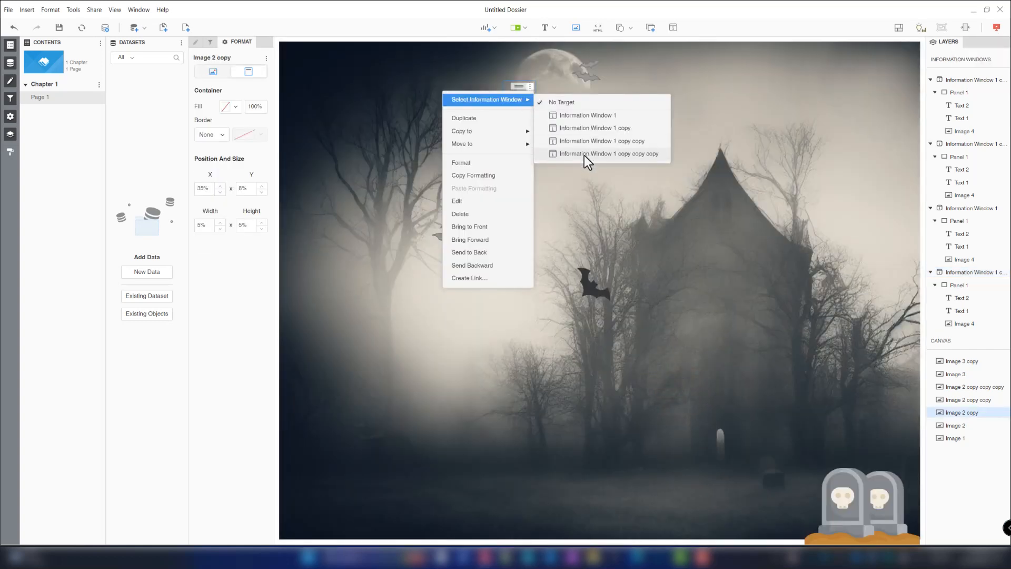
{"action": "left_click", "coordinate": [583, 155]}
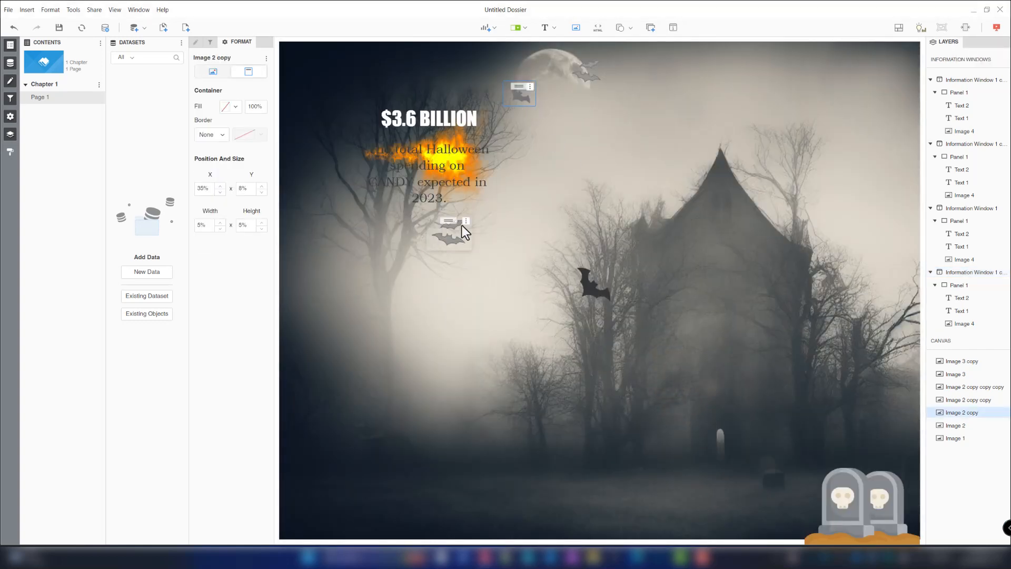
- Link the pair of bats on the left to another information window copy
{"action": "left_click", "coordinate": [466, 222]}
{"action": "mouse_move", "coordinate": [465, 232]}
{"action": "left_click", "coordinate": [508, 277]}
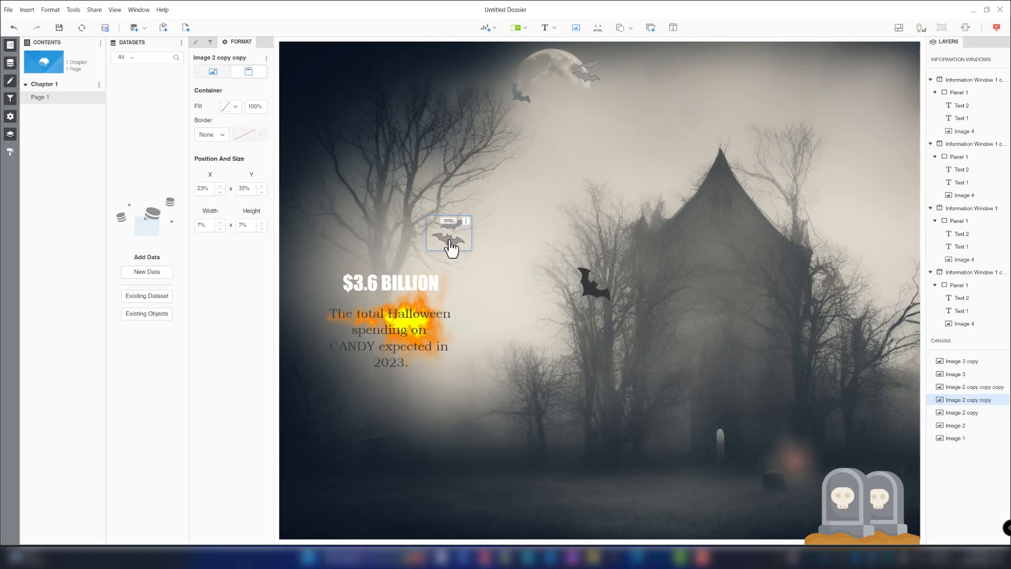
- Link the gravestones image to one of the information windows
{"action": "left_click", "coordinate": [885, 497]}
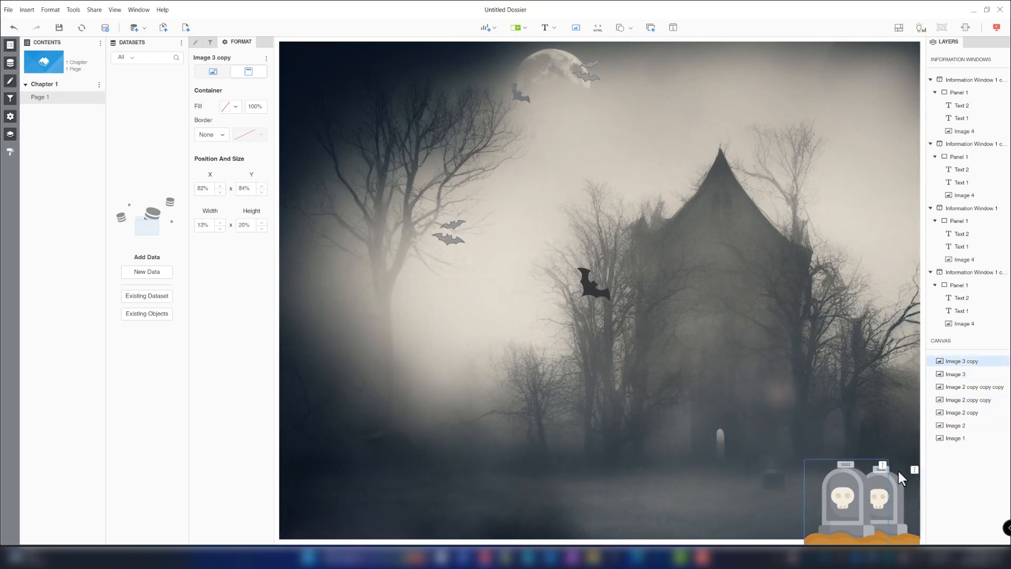
{"action": "left_click", "coordinate": [914, 469]}
{"action": "mouse_move", "coordinate": [838, 272]}
{"action": "left_click", "coordinate": [740, 314]}
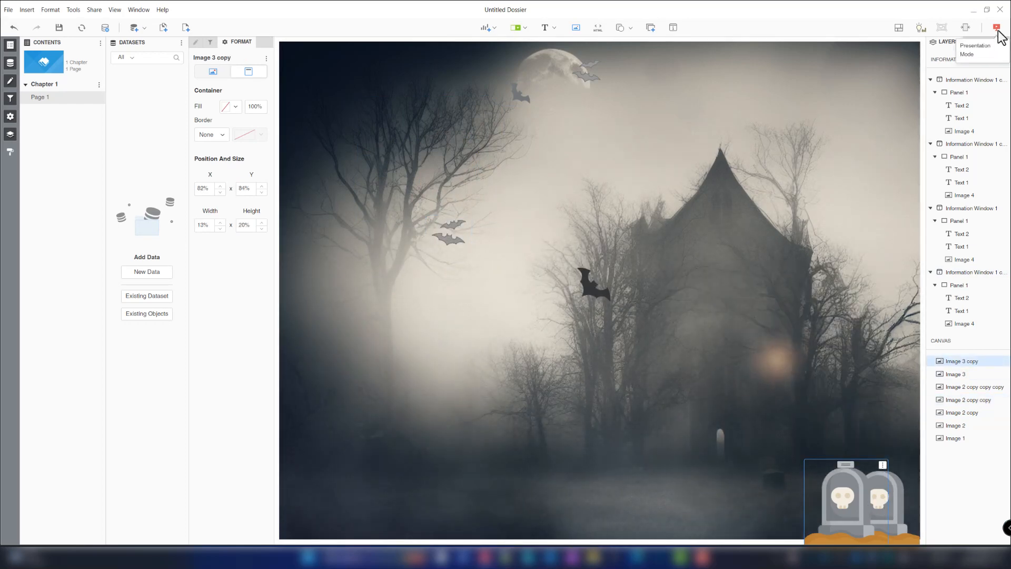
- Preview the page in presentation mode, hovering over the gravestones and bats to check their information windows
{"action": "left_click", "coordinate": [997, 27]}
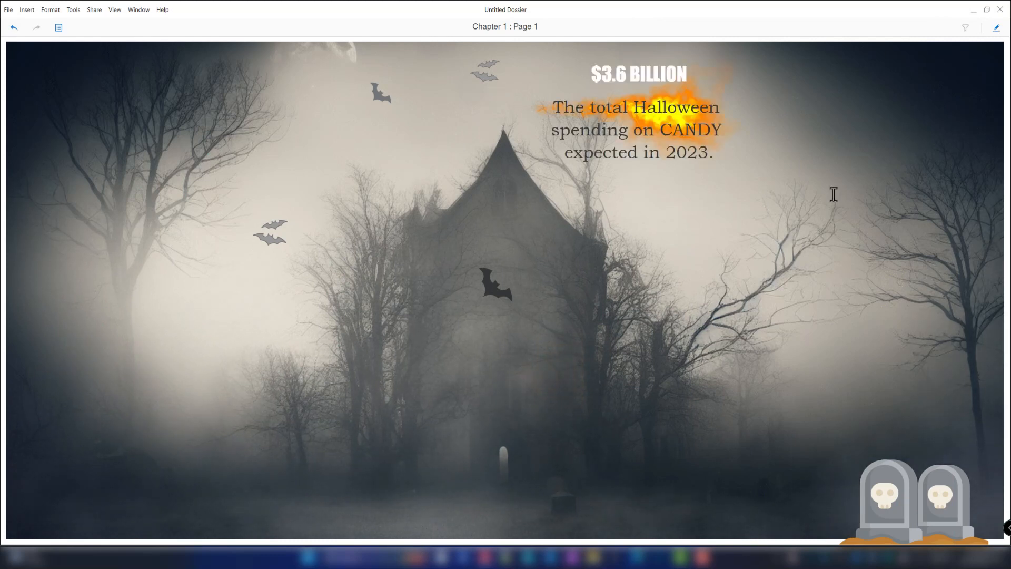
{"action": "mouse_move", "coordinate": [885, 511]}
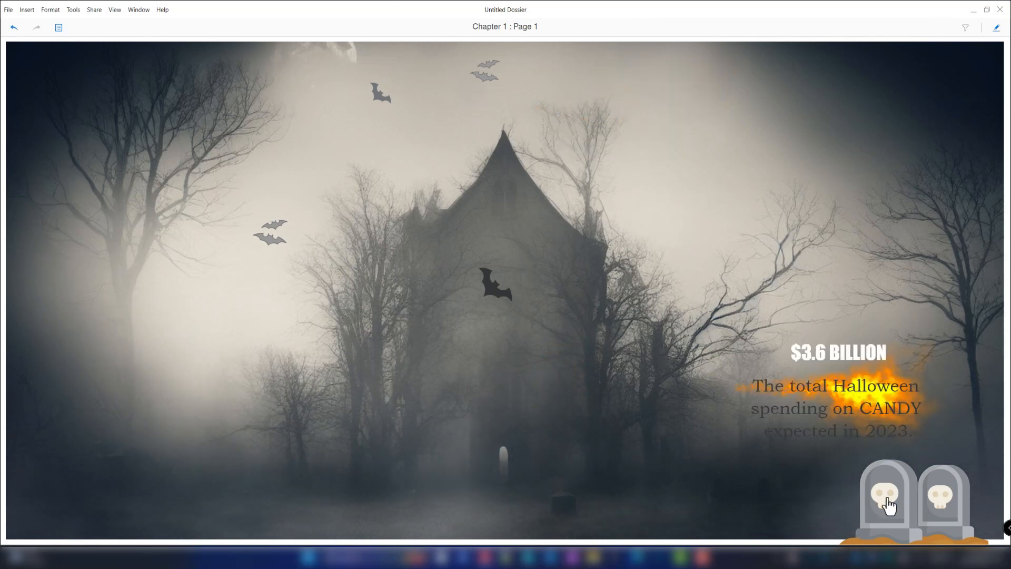
{"action": "mouse_move", "coordinate": [267, 235]}
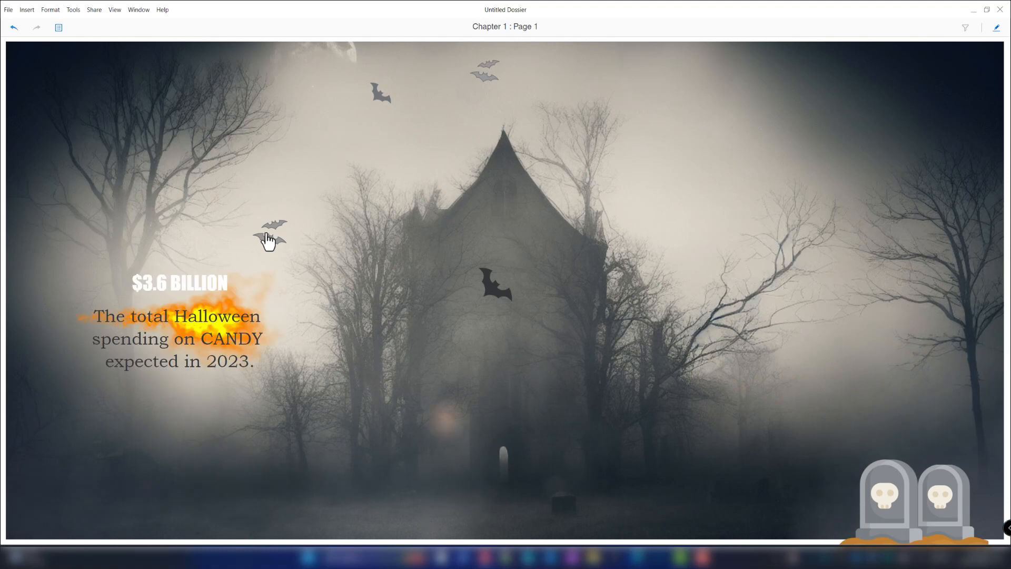
{"action": "mouse_move", "coordinate": [376, 101]}
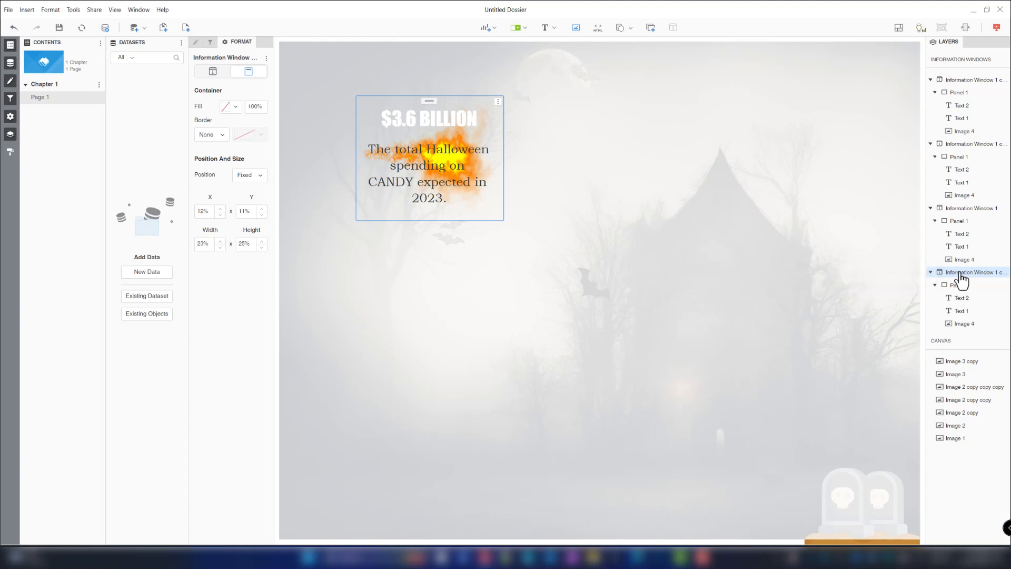
- Duplicate the last information window and move the copy to about X 33% and Y 36%
{"action": "right_click", "coordinate": [958, 275]}
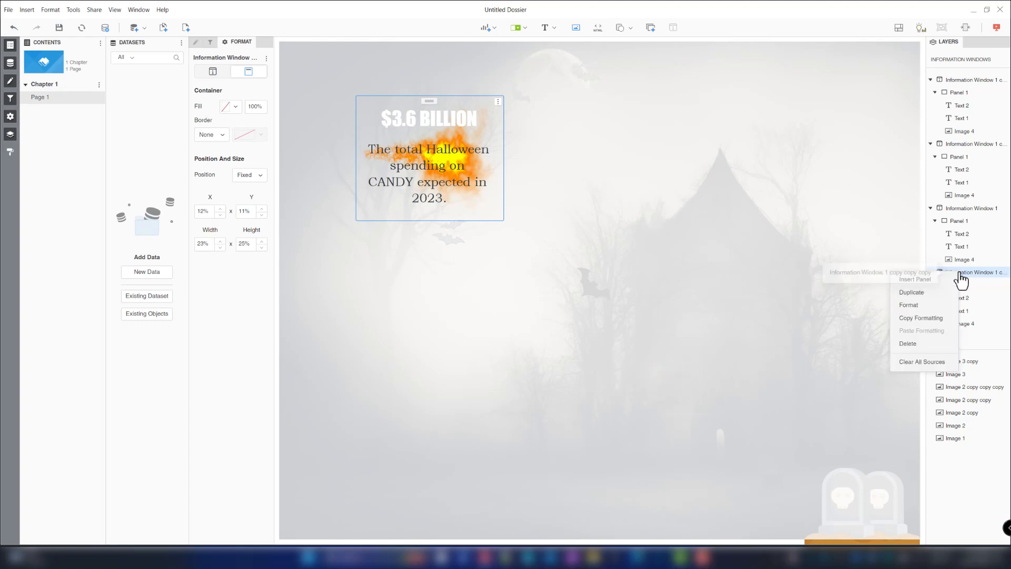
{"action": "left_click", "coordinate": [927, 292]}
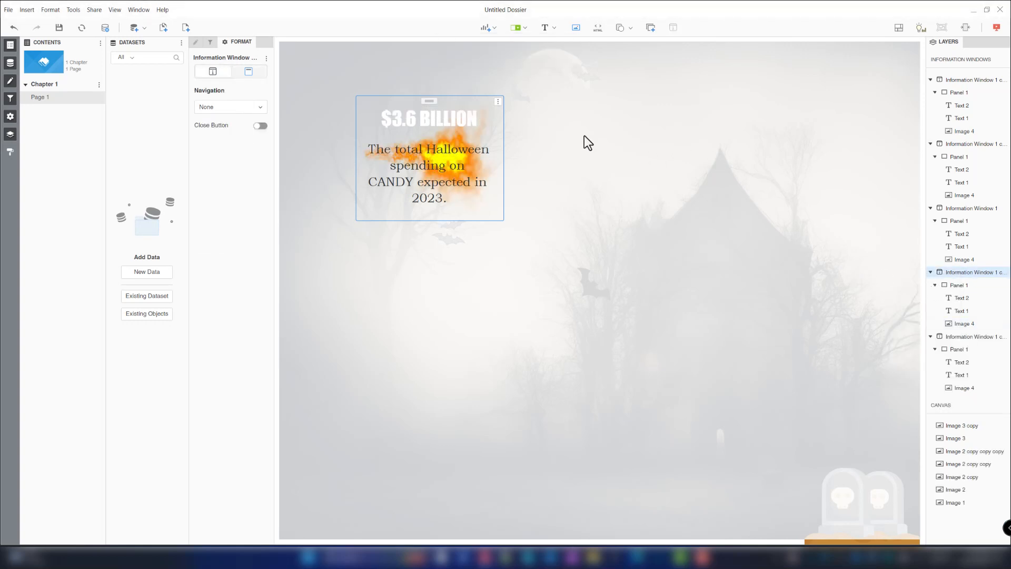
{"action": "left_click_drag", "start_coordinate": [429, 101], "coordinate": [566, 223]}
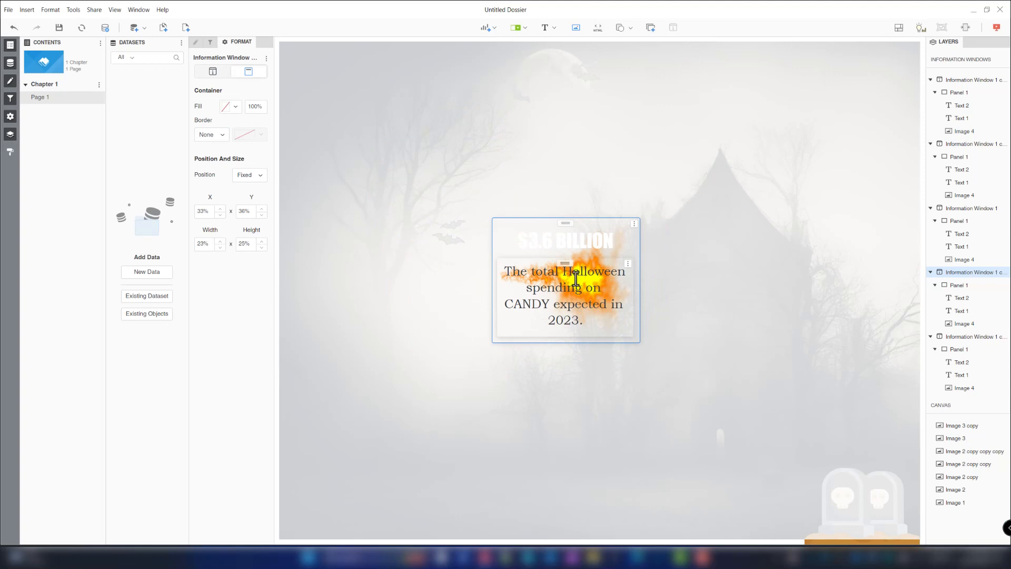
- Delete the KPI text from the new window and replace its stat text with HAPPY HALLOWEEN
{"action": "left_click", "coordinate": [567, 246]}
{"action": "key", "text": "Delete"}
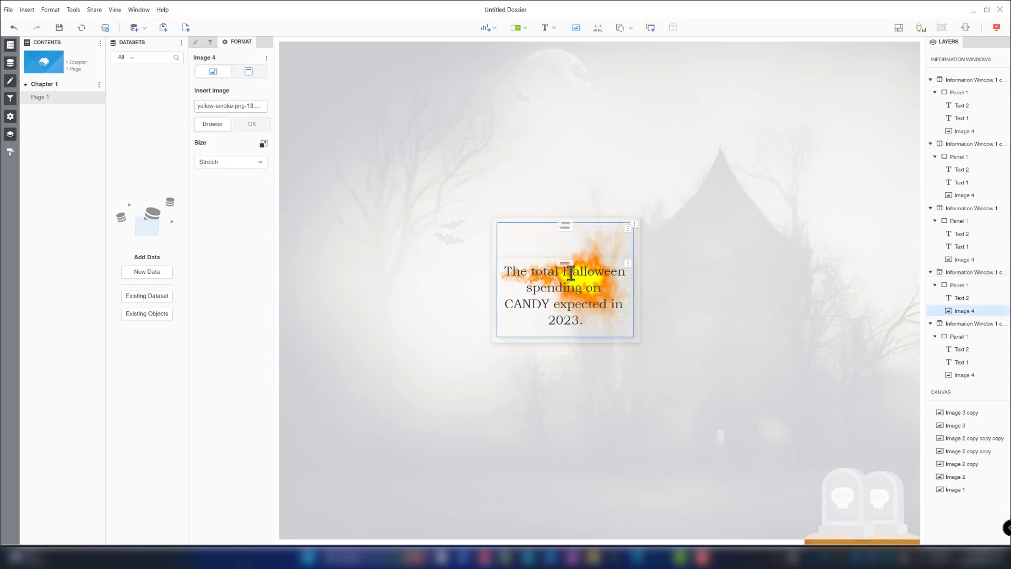
{"action": "left_click", "coordinate": [566, 264]}
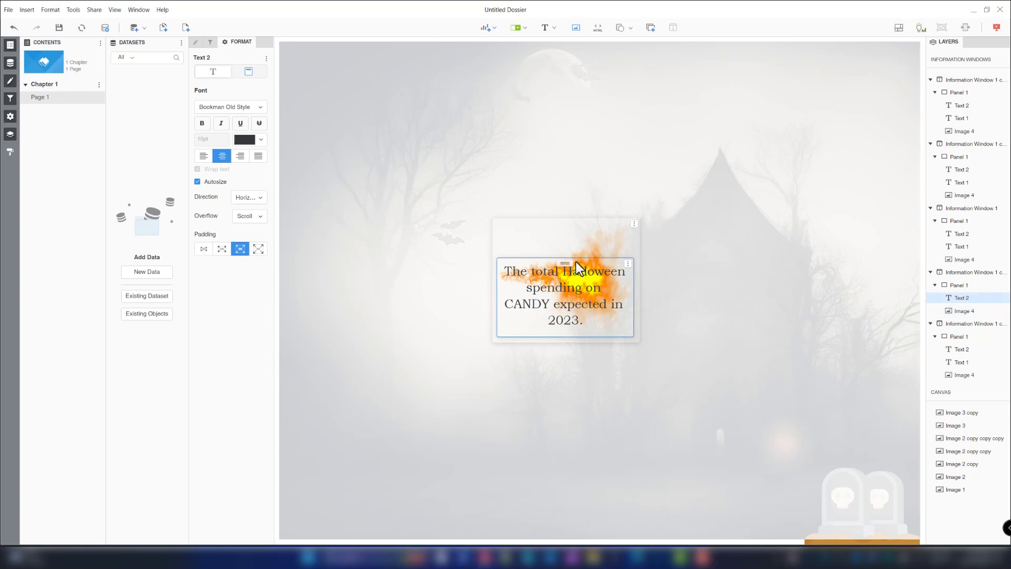
{"action": "left_click", "coordinate": [580, 223]}
{"action": "double_click", "coordinate": [597, 295]}
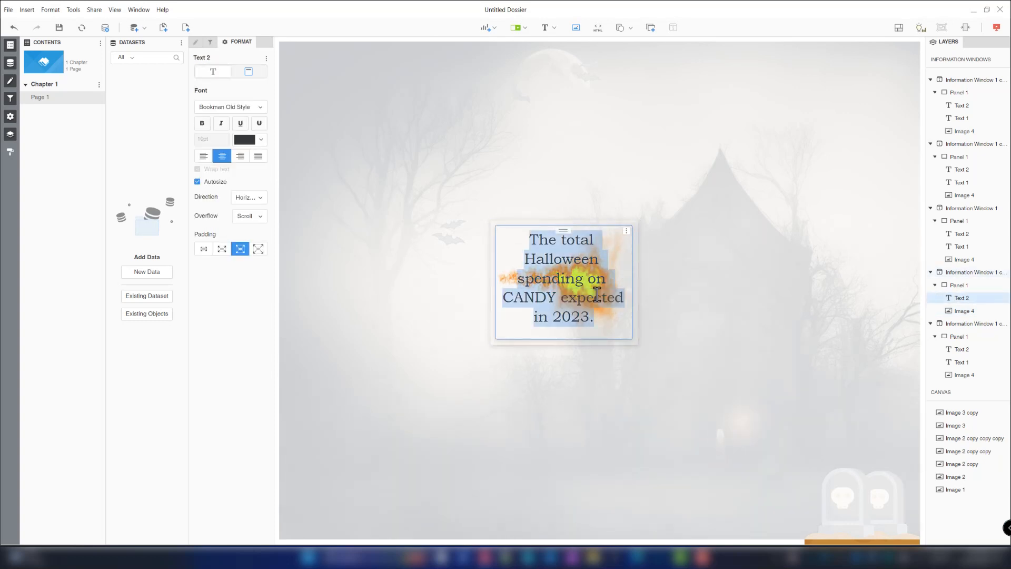
{"action": "type", "text": "HAPPY "}
{"action": "type", "text": "H"}
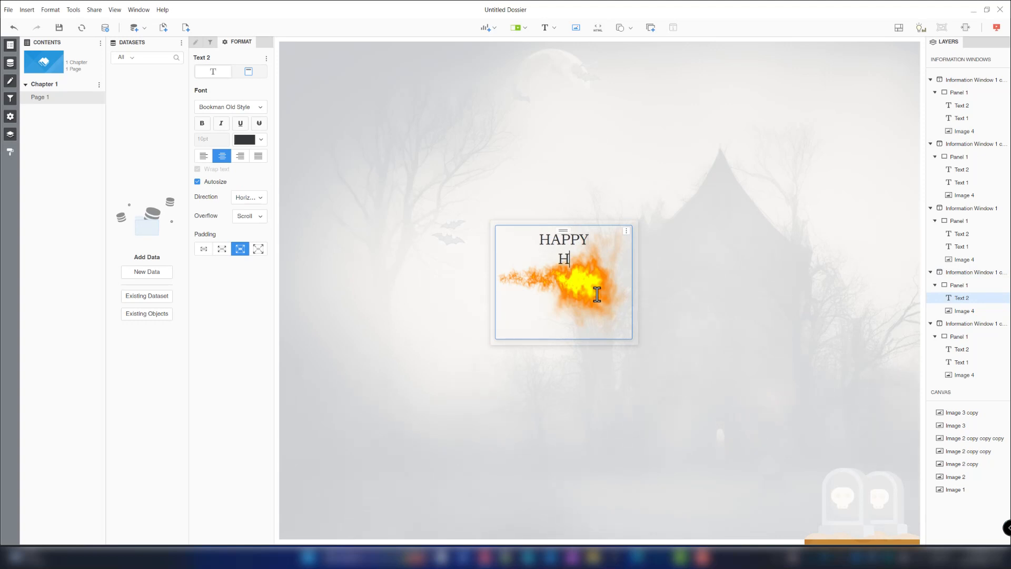
{"action": "type", "text": "ALLOWEEN"}
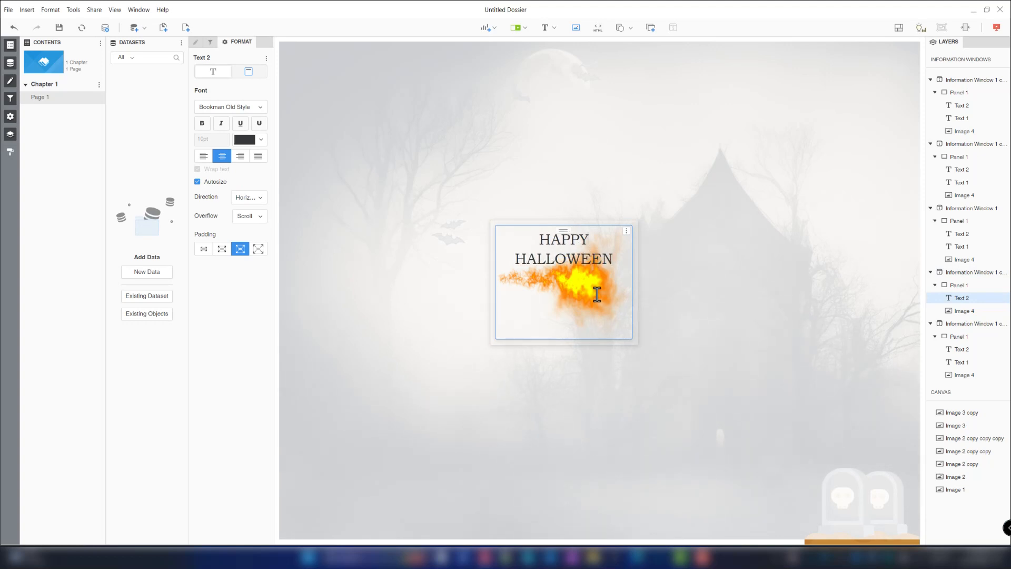
{"action": "key", "text": "ctrl+a"}
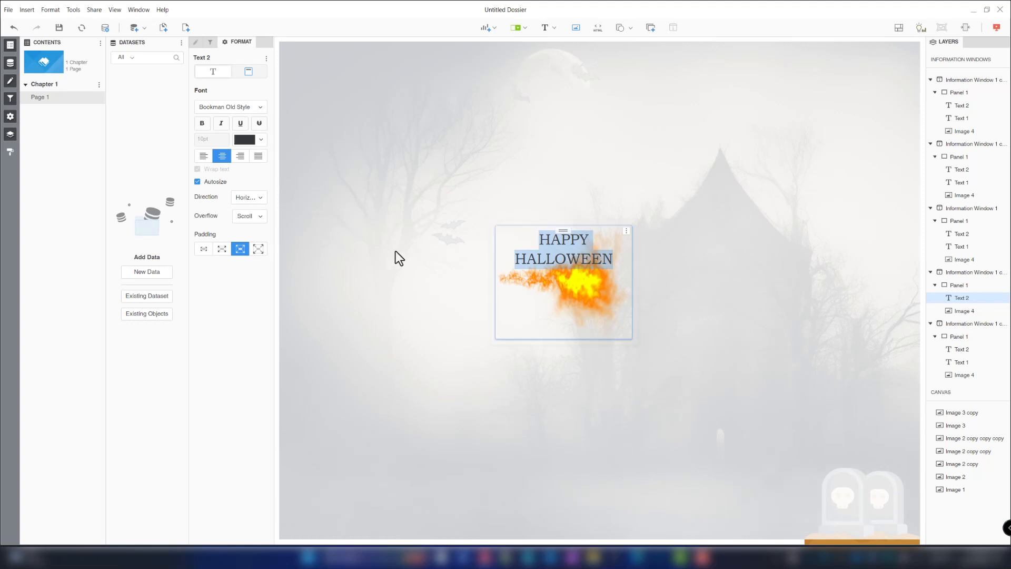
{"action": "left_click", "coordinate": [309, 260]}
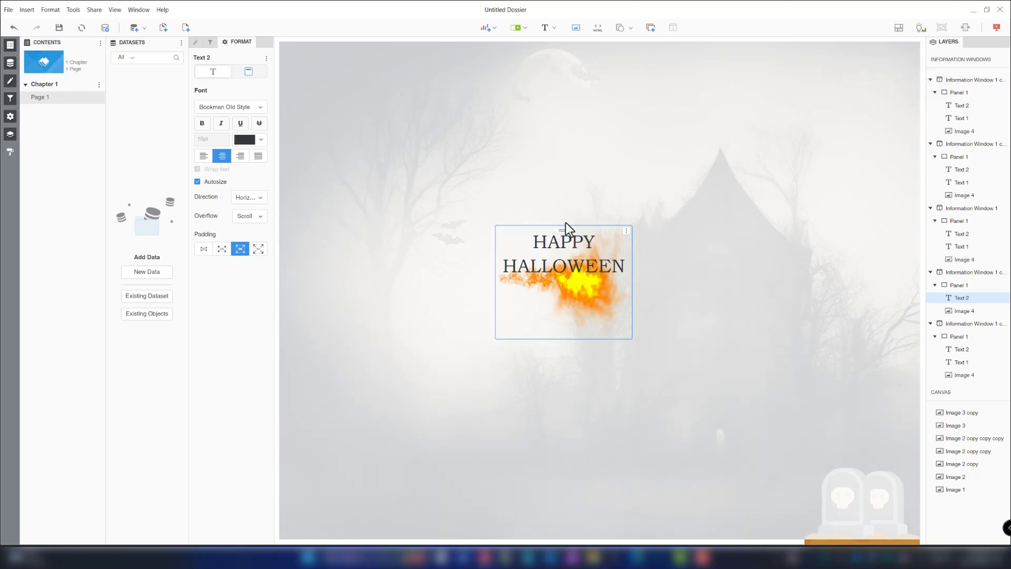
- Resize the HAPPY HALLOWEEN window to about 86% width and 44% height, positioned at about X 11% and Y 23%
{"action": "left_click_drag", "start_coordinate": [637, 256], "coordinate": [906, 256]}
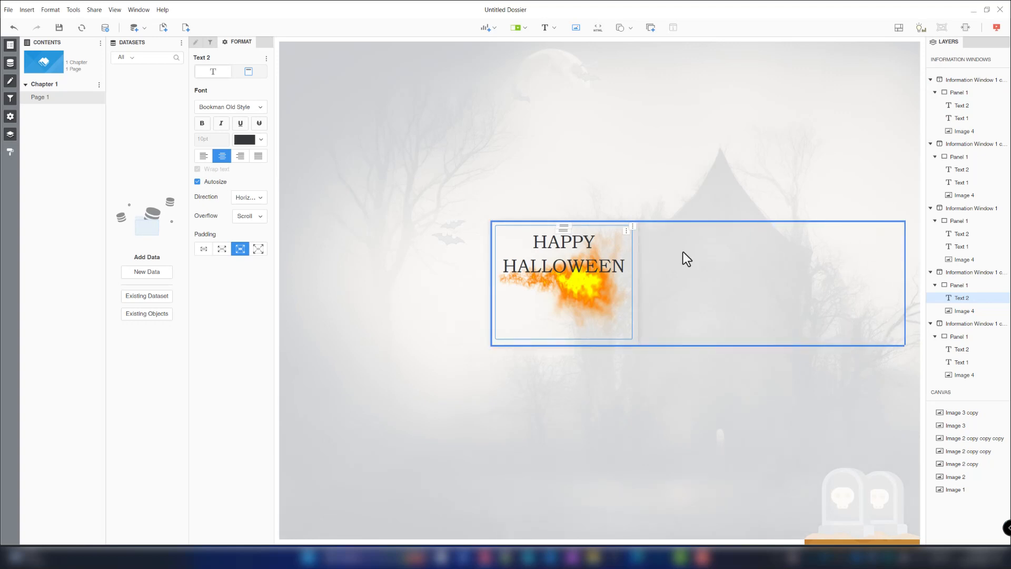
{"action": "left_click", "coordinate": [368, 258]}
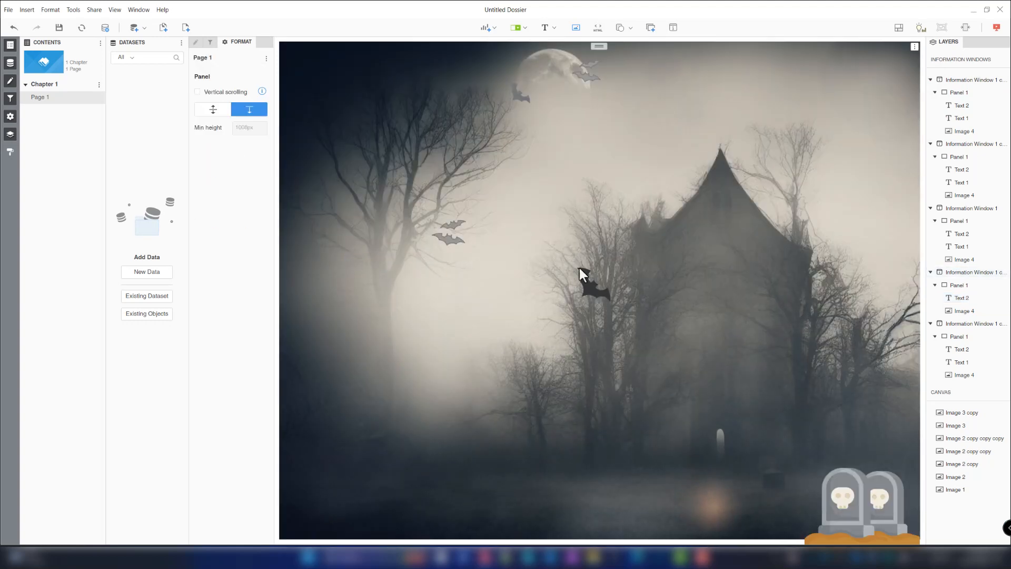
{"action": "left_click", "coordinate": [949, 323]}
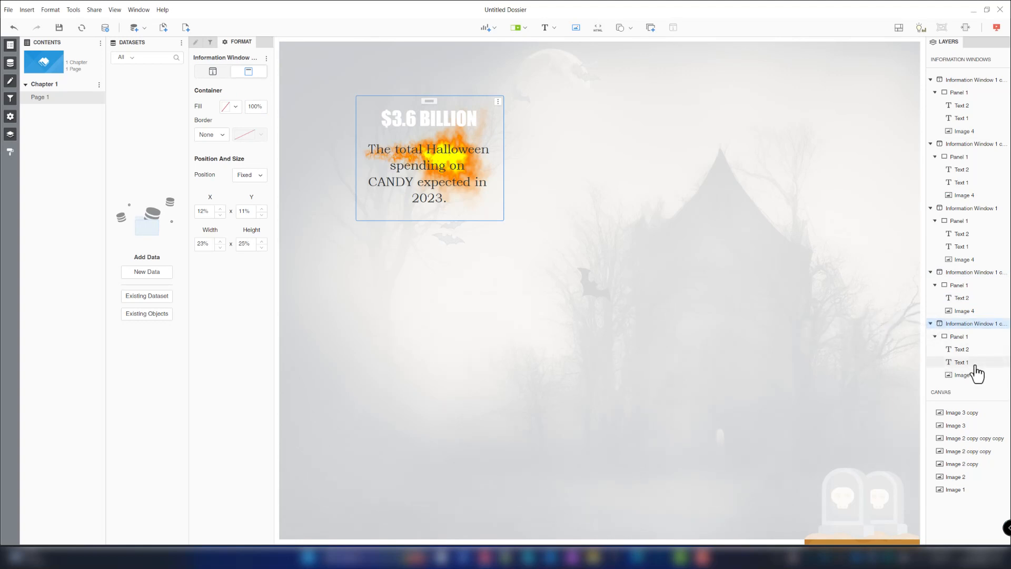
{"action": "left_click", "coordinate": [955, 272]}
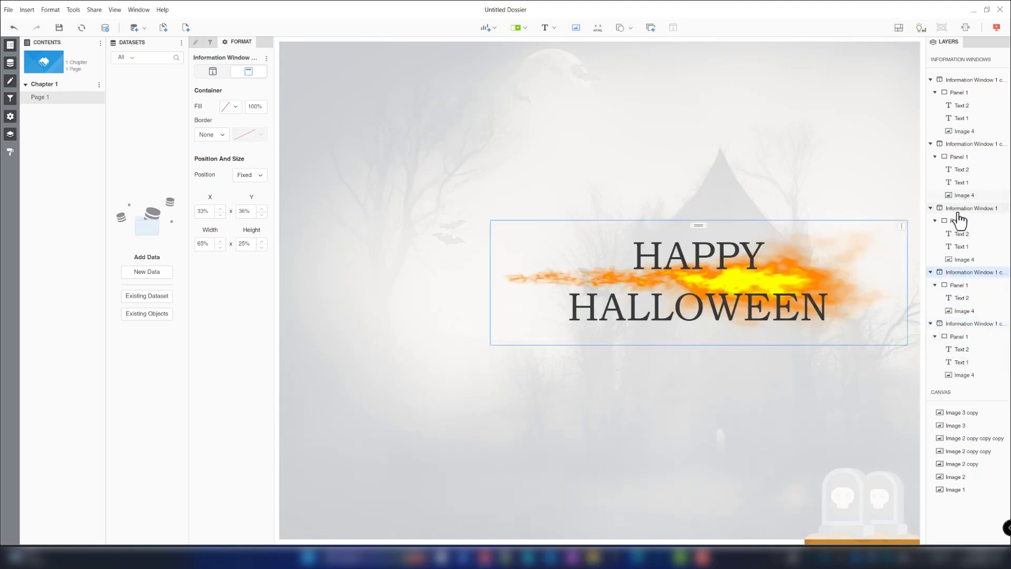
{"action": "left_click_drag", "start_coordinate": [483, 233], "coordinate": [358, 234]}
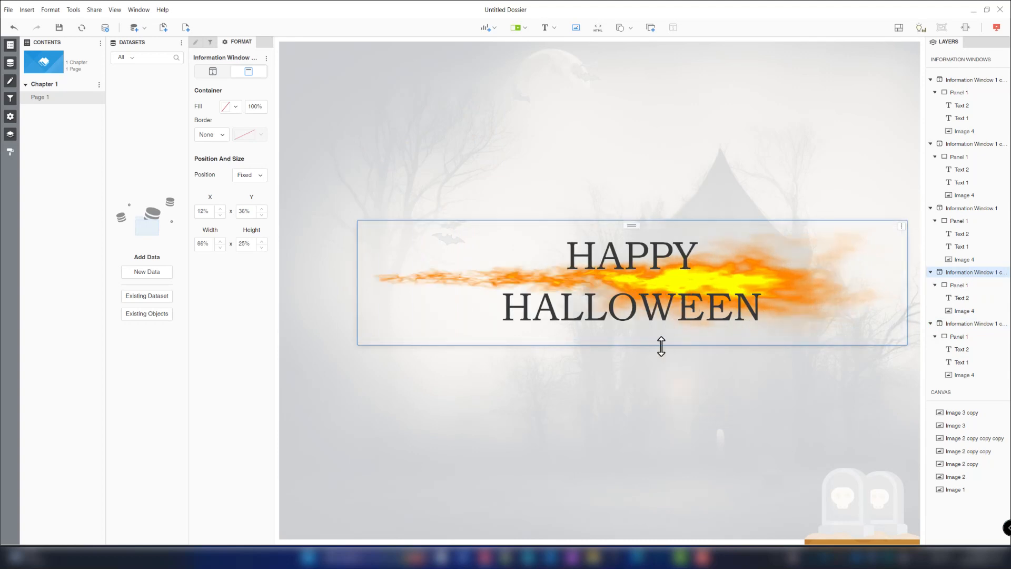
{"action": "left_click_drag", "start_coordinate": [661, 346], "coordinate": [659, 438]}
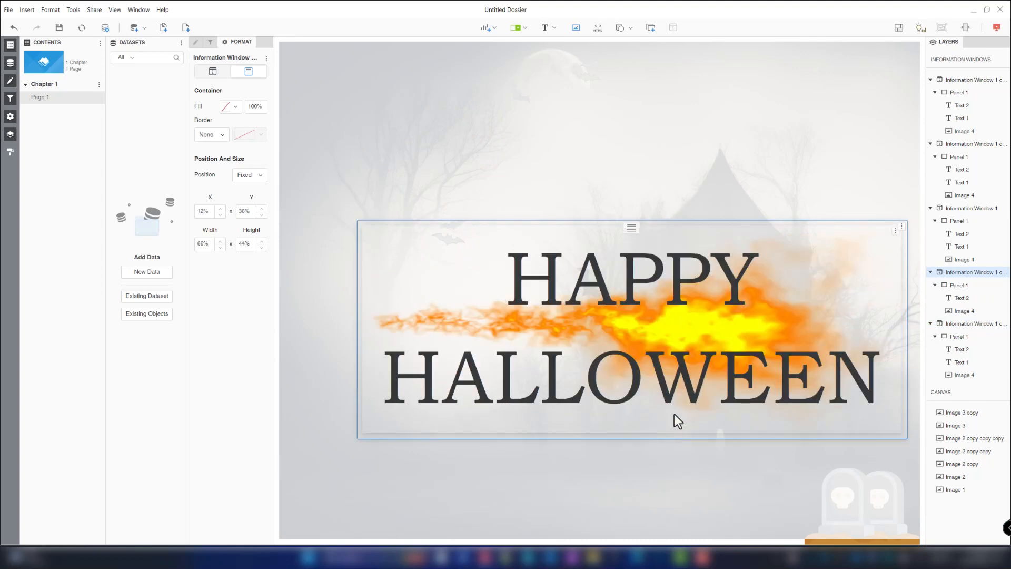
{"action": "left_click_drag", "start_coordinate": [632, 223], "coordinate": [625, 166]}
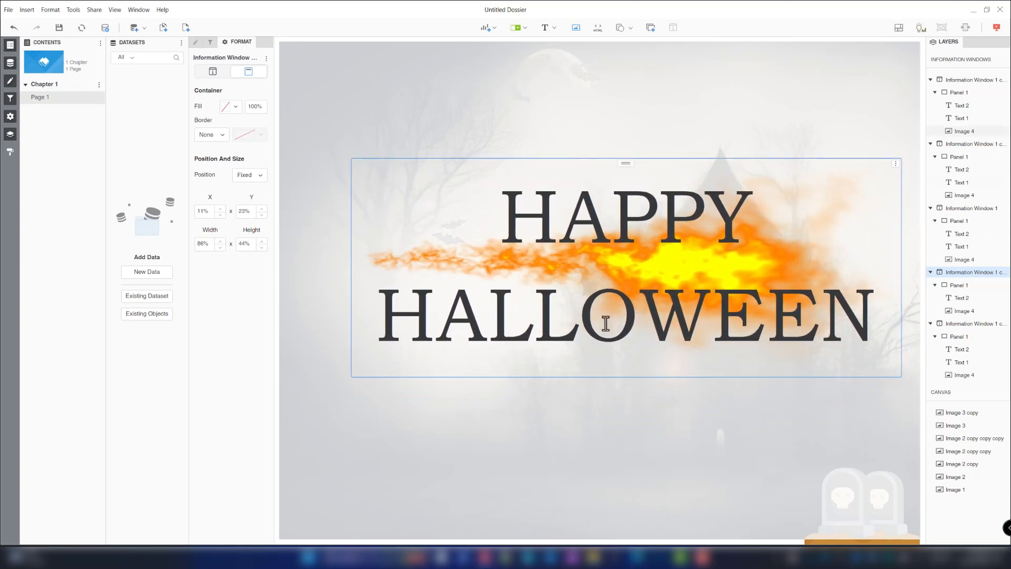
- Change the HAPPY HALLOWEEN text colour to orange #E69912
{"action": "left_click", "coordinate": [516, 240]}
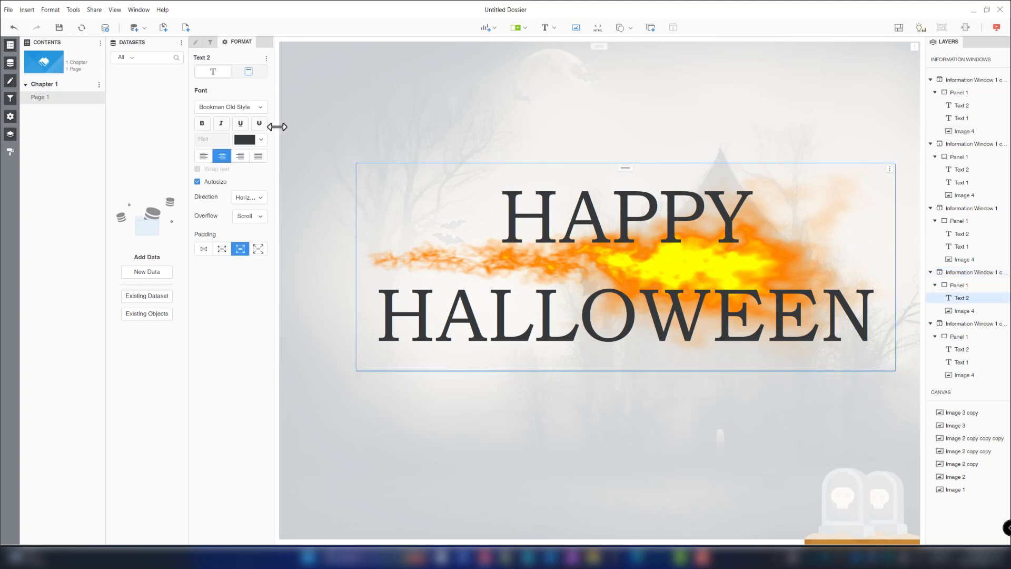
{"action": "left_click", "coordinate": [261, 140]}
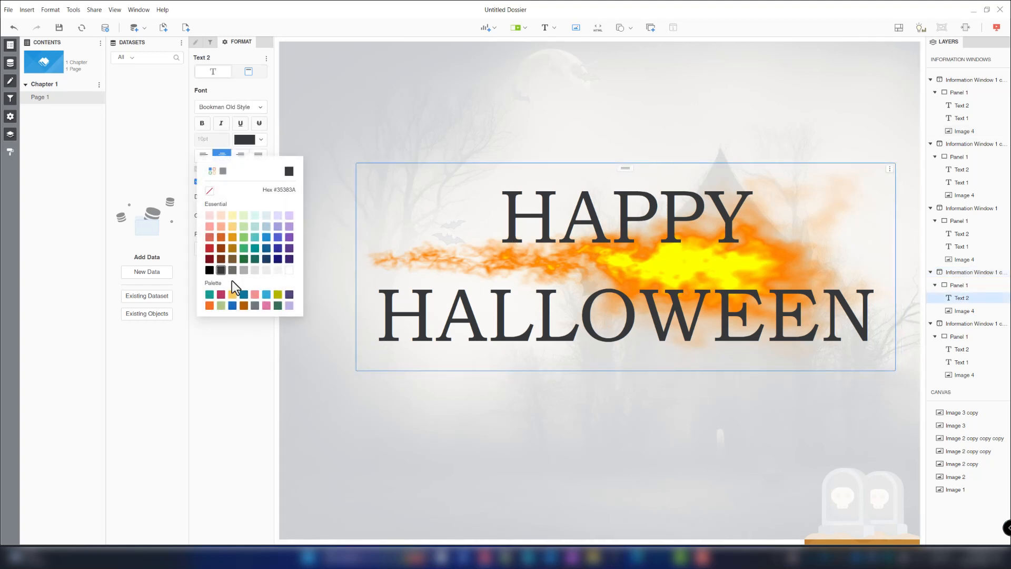
{"action": "left_click", "coordinate": [235, 237]}
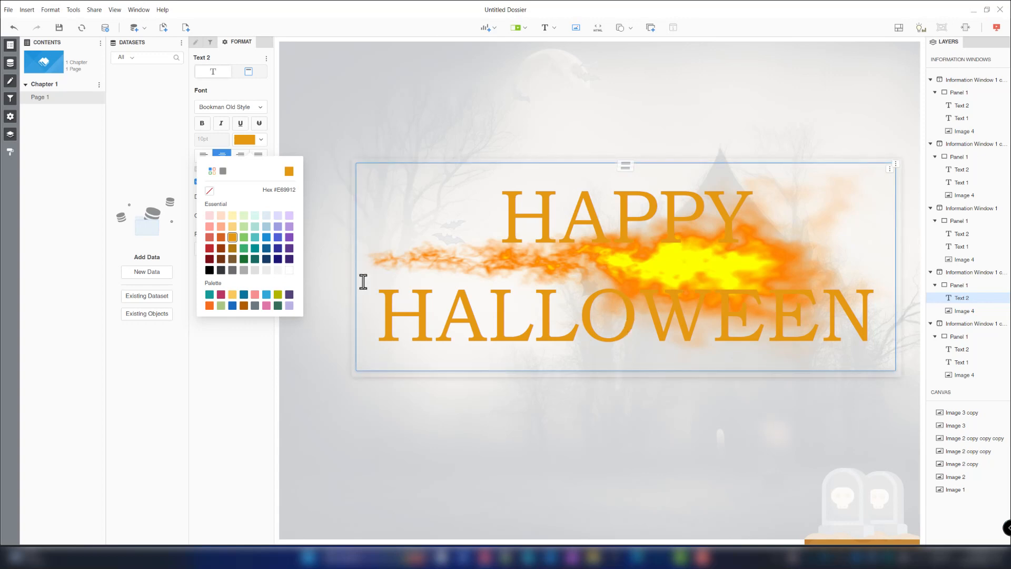
- Delete the smoke image from the HAPPY HALLOWEEN window
{"action": "left_click", "coordinate": [961, 311]}
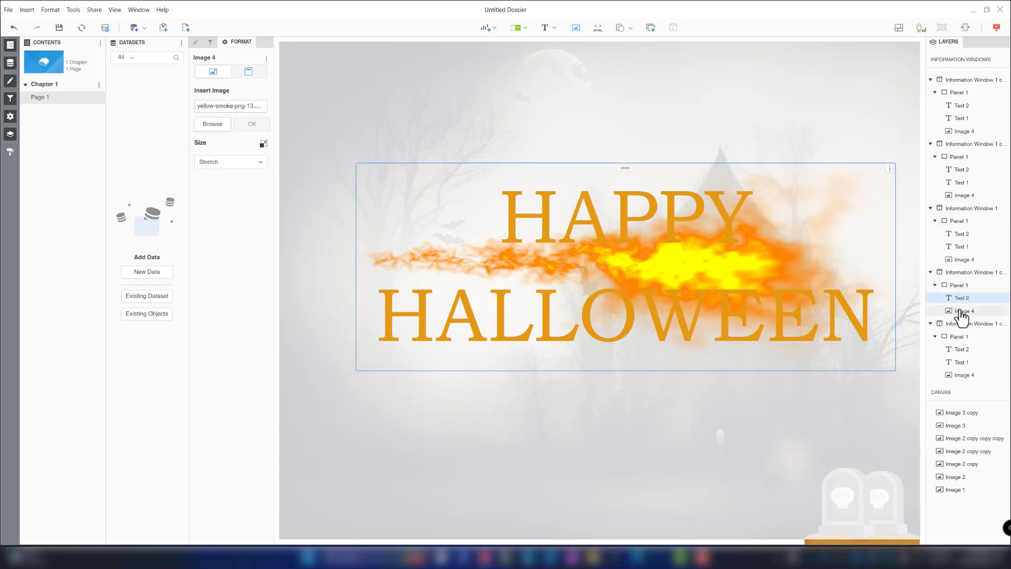
{"action": "right_click", "coordinate": [963, 317]}
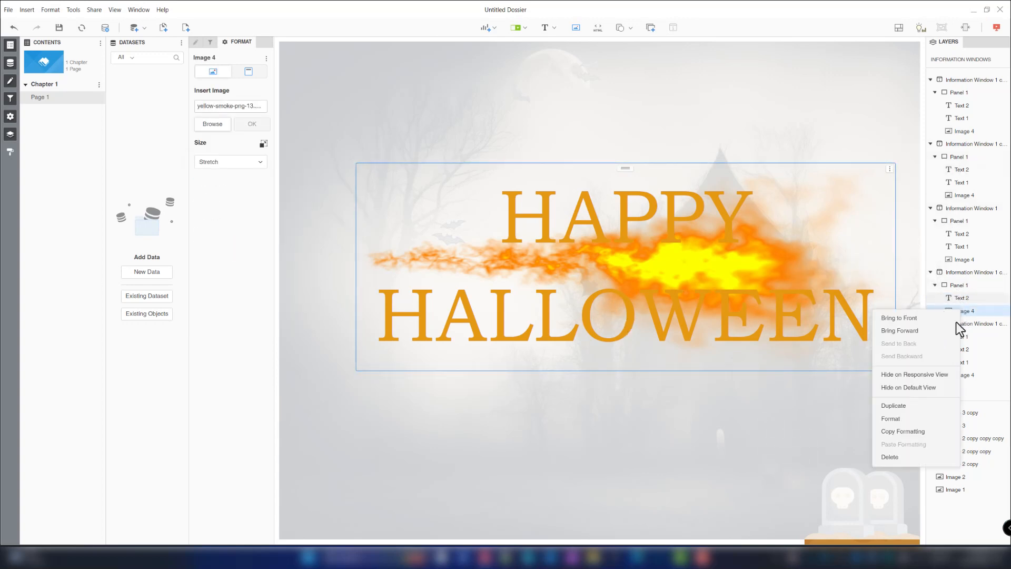
{"action": "left_click", "coordinate": [902, 457]}
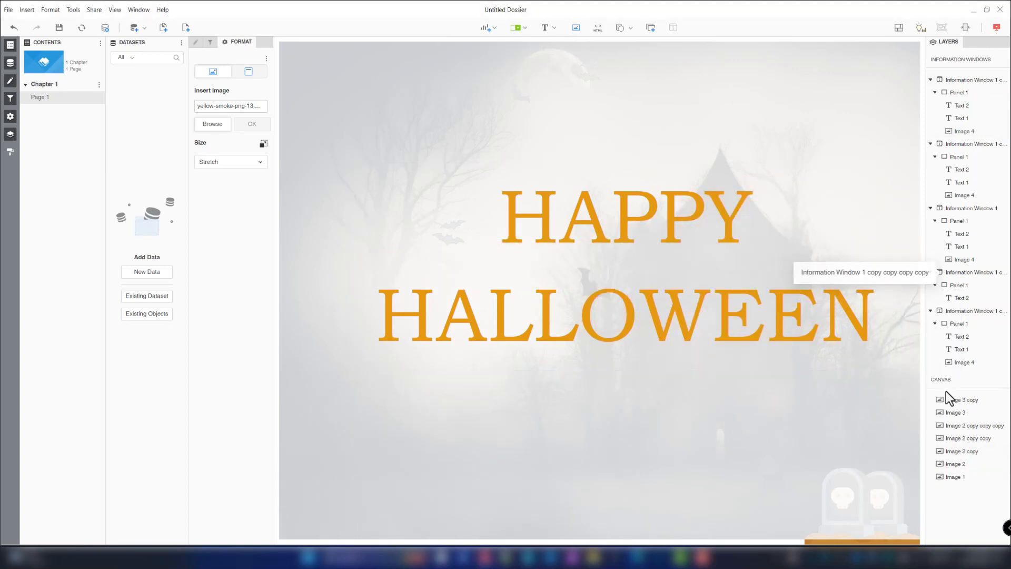
- Link the large bat in front of the house to Information Window 1 copy copy copy copy
{"action": "left_click", "coordinate": [718, 503]}
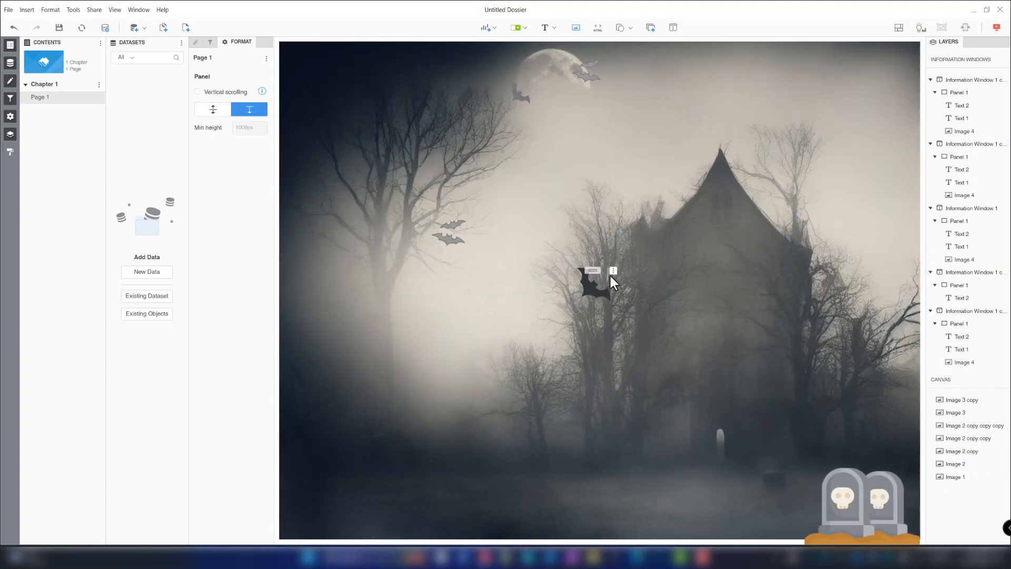
{"action": "left_click", "coordinate": [613, 270]}
{"action": "mouse_move", "coordinate": [576, 280]}
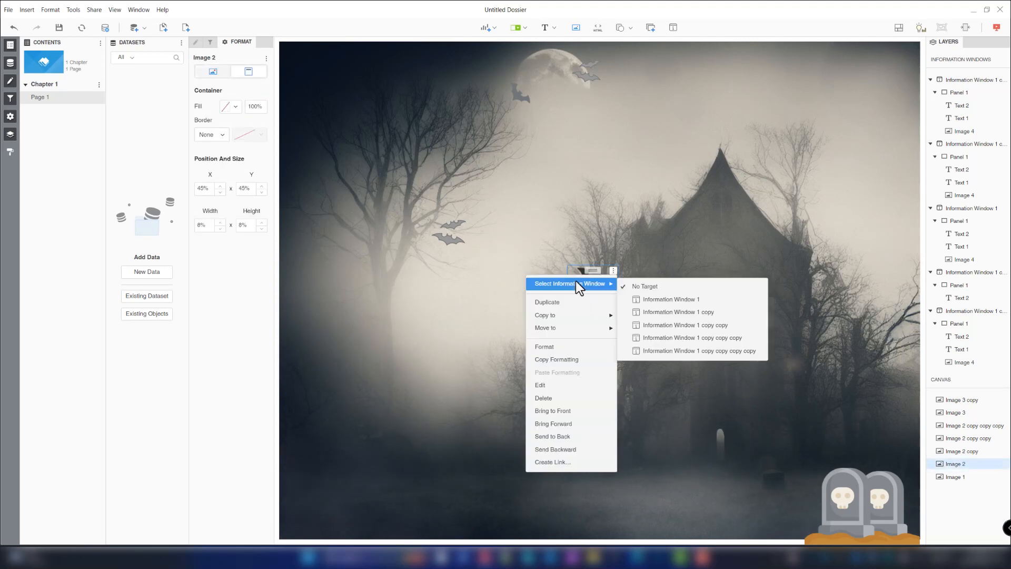
{"action": "left_click", "coordinate": [735, 351]}
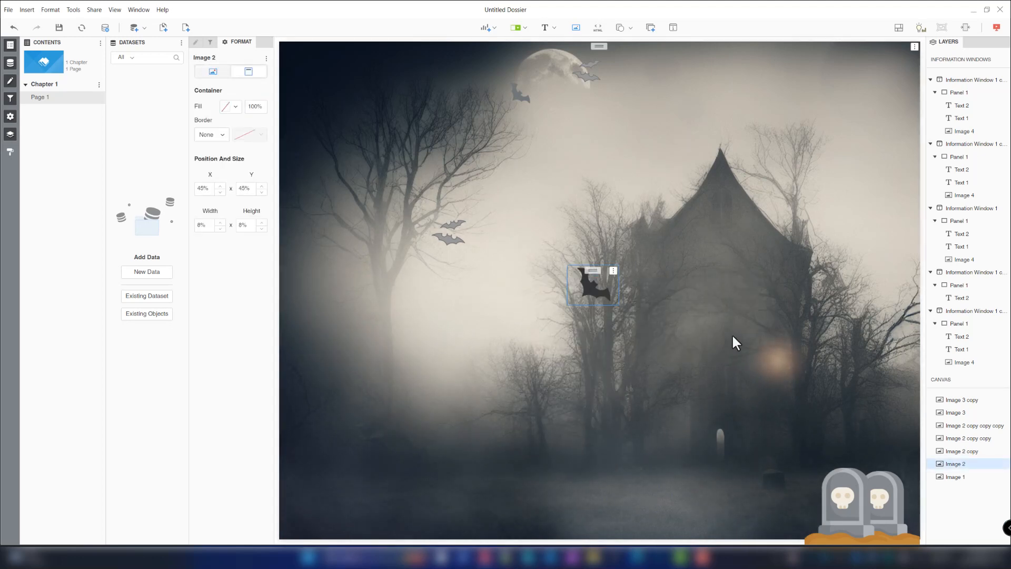
- Preview the page in presentation mode and activate the bat in front of the house to check the greeting window
{"action": "left_click", "coordinate": [997, 29]}
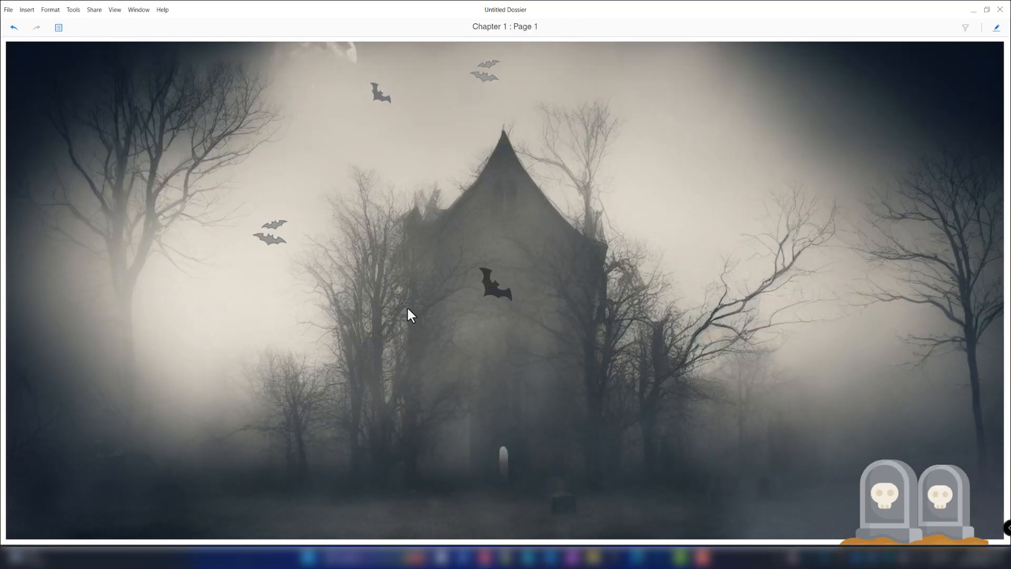
{"action": "left_click", "coordinate": [491, 297]}
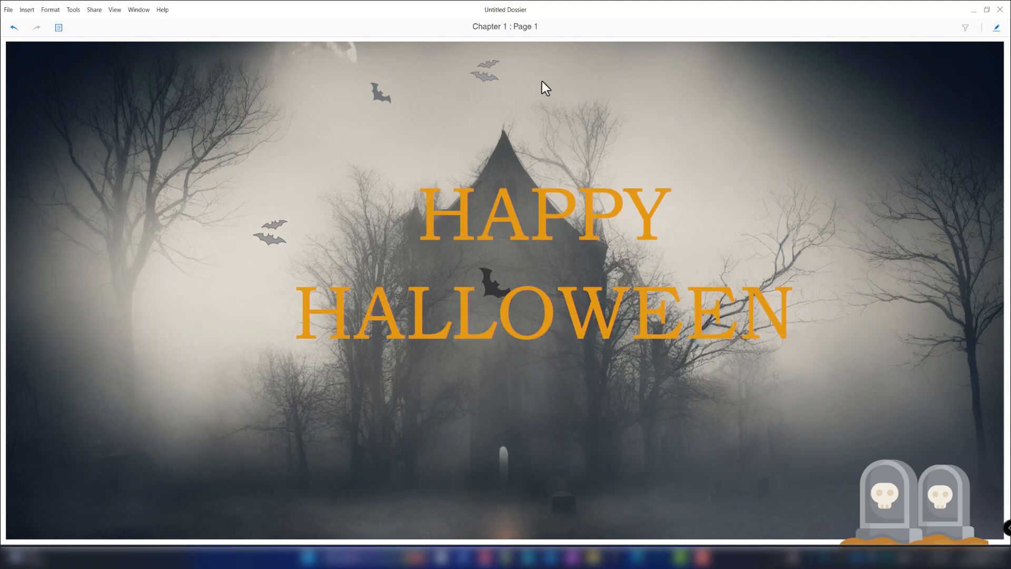
{"action": "left_click", "coordinate": [486, 79]}
{"action": "left_click", "coordinate": [486, 294]}
{"action": "left_click", "coordinate": [489, 300]}
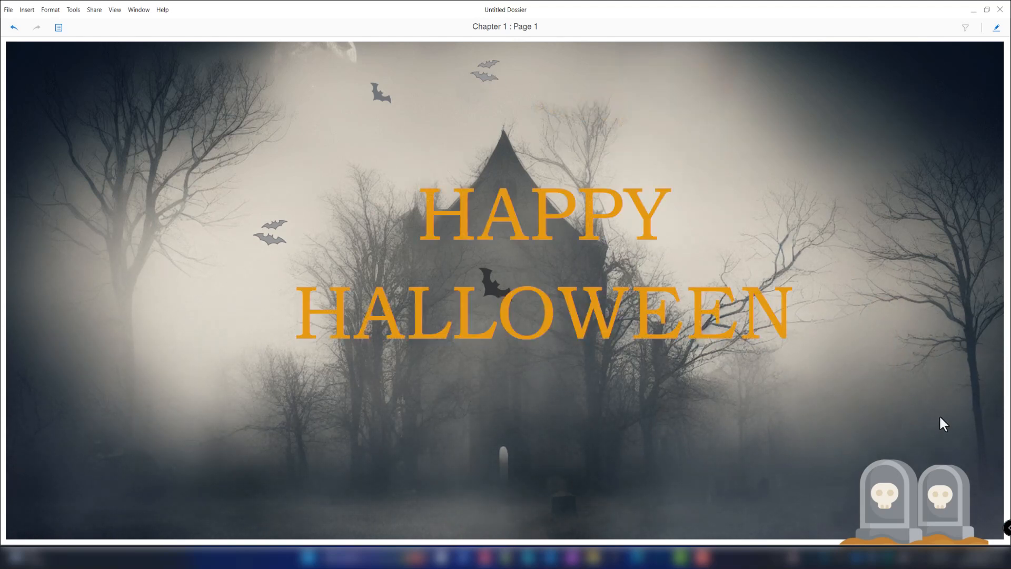